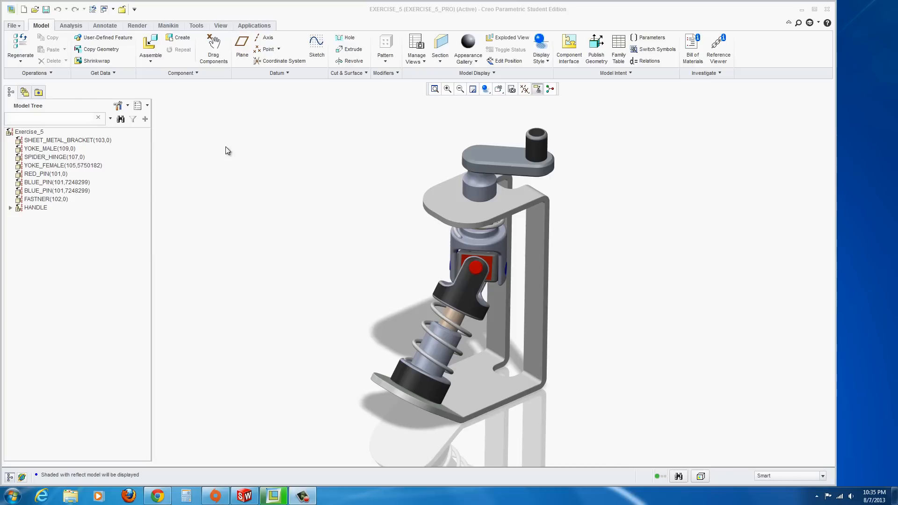
Create a new assembly named E5
click(12, 26)
click(22, 45)
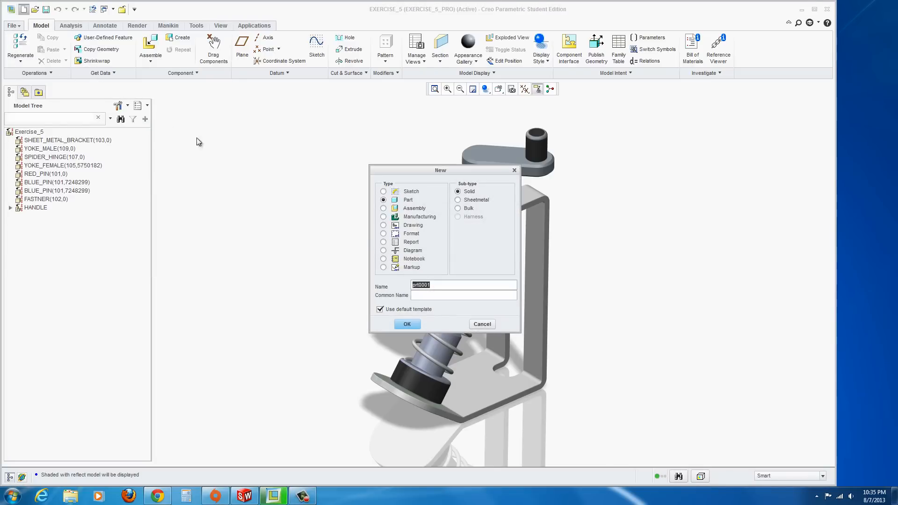
click(382, 209)
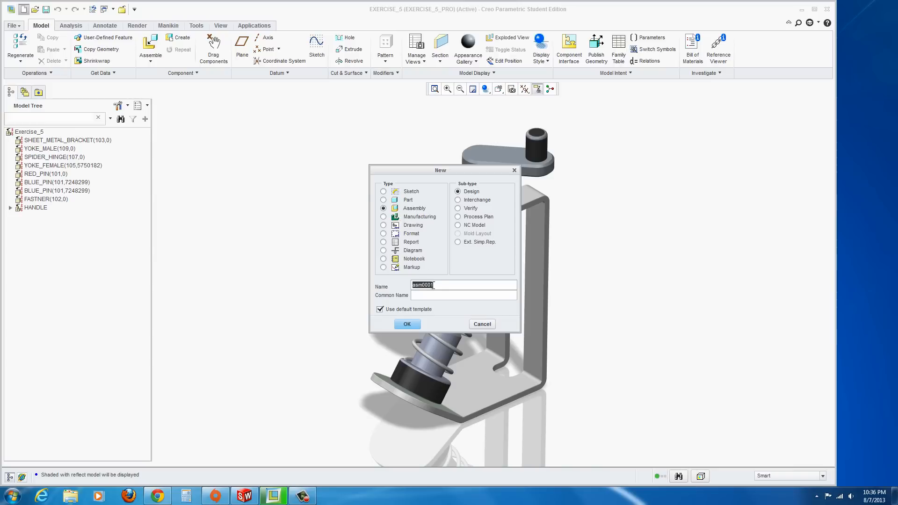
text(E5)
click(407, 324)
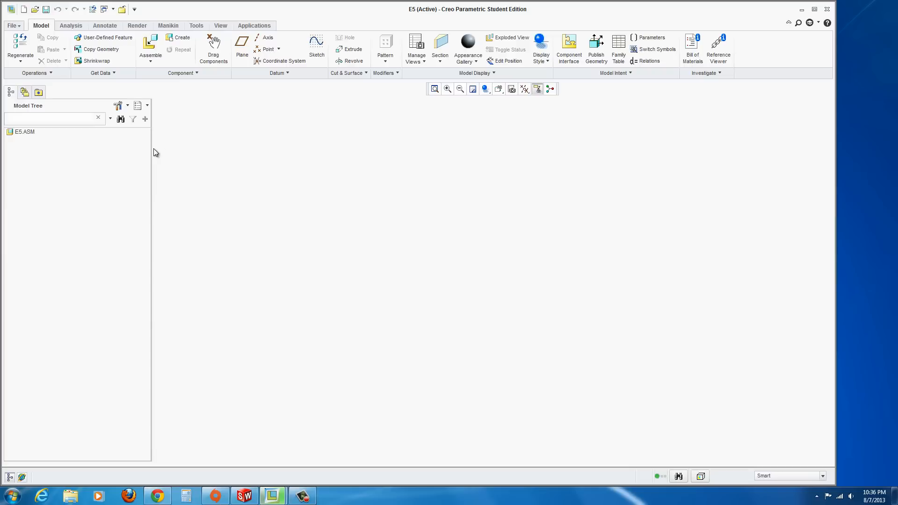
Set the model tree filters to display features
click(127, 108)
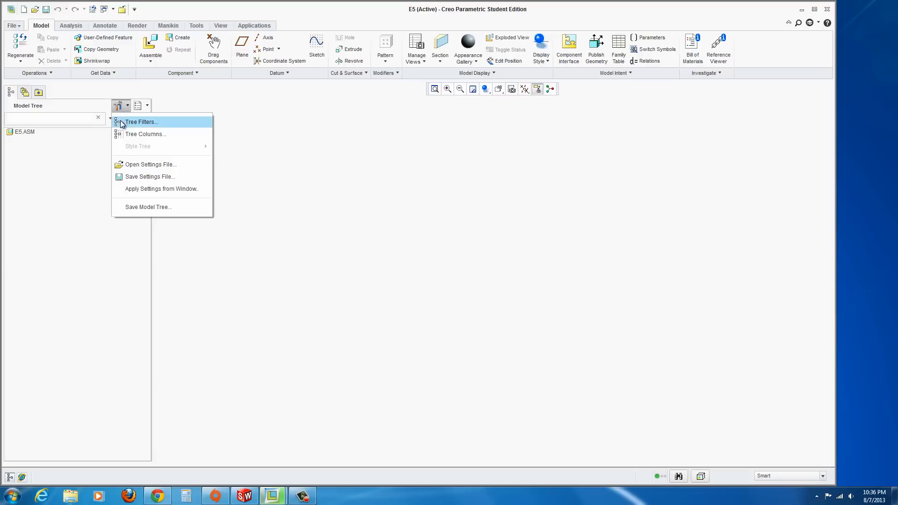
click(122, 122)
click(327, 188)
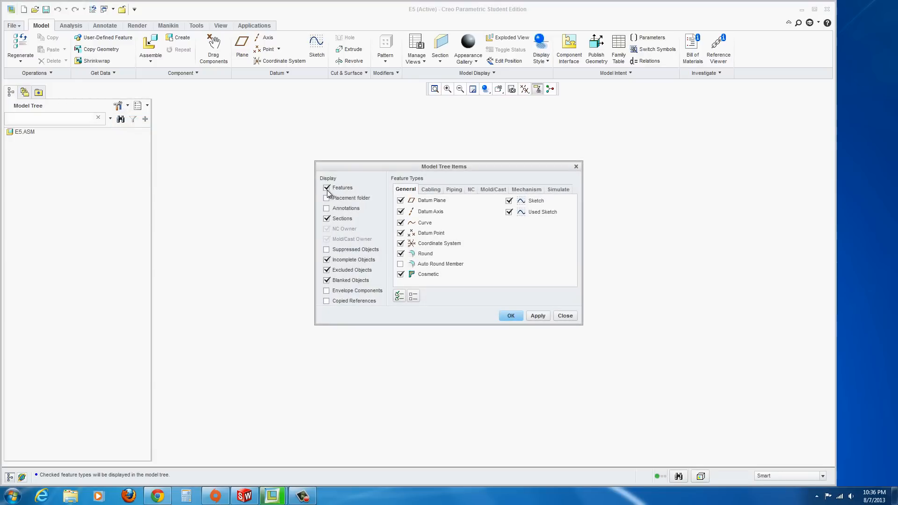
click(510, 315)
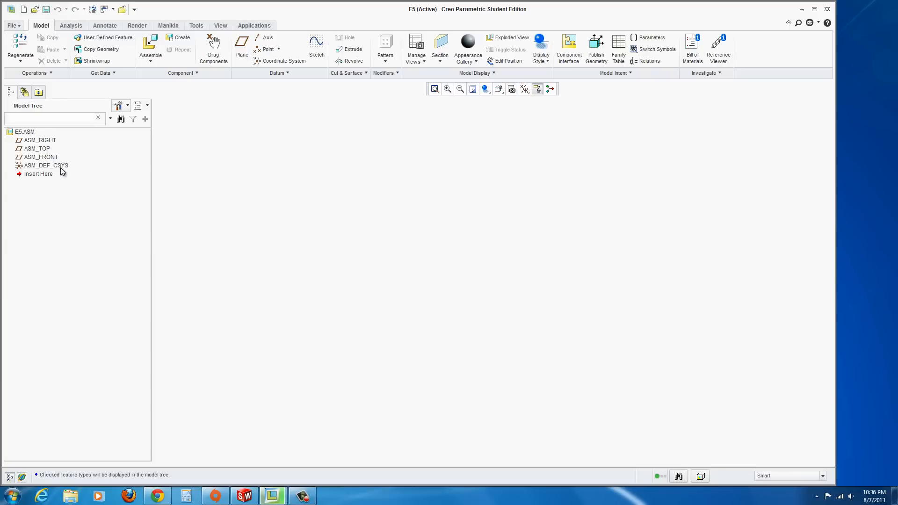
Turn on display of all datum types in the graphics area
click(525, 89)
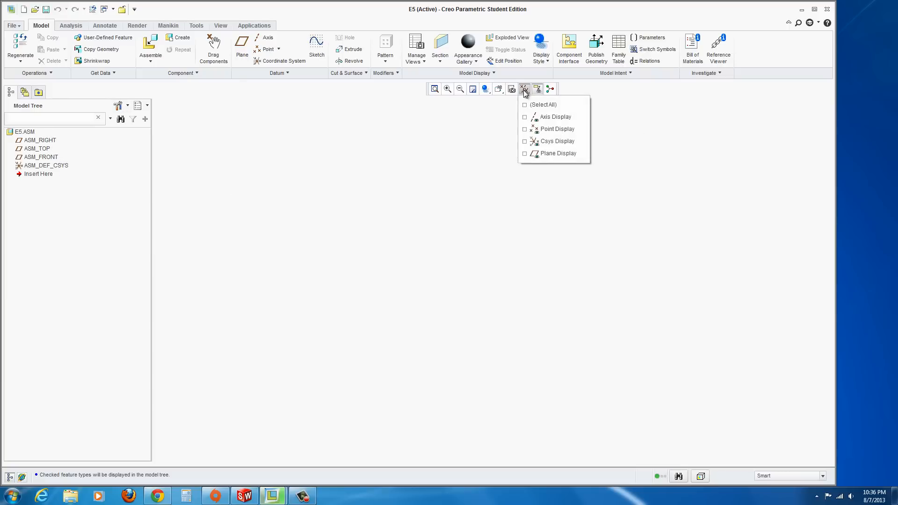
click(525, 105)
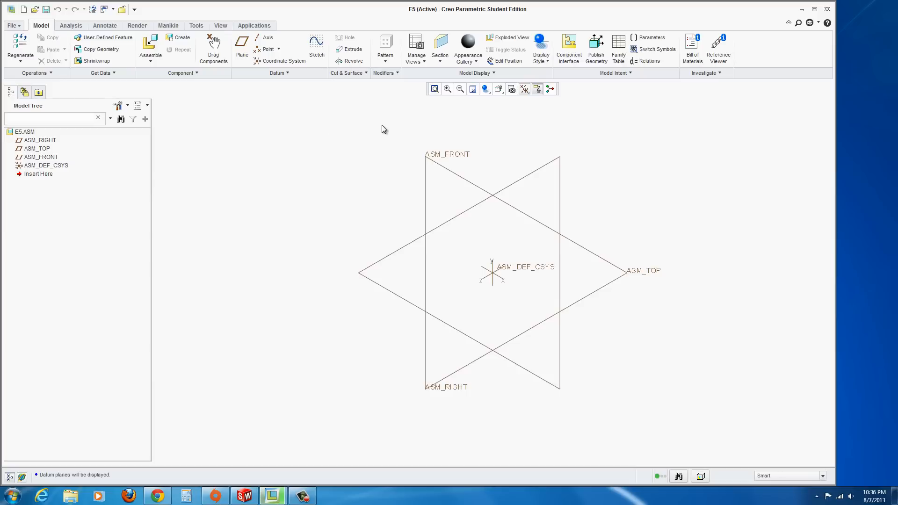
click(501, 92)
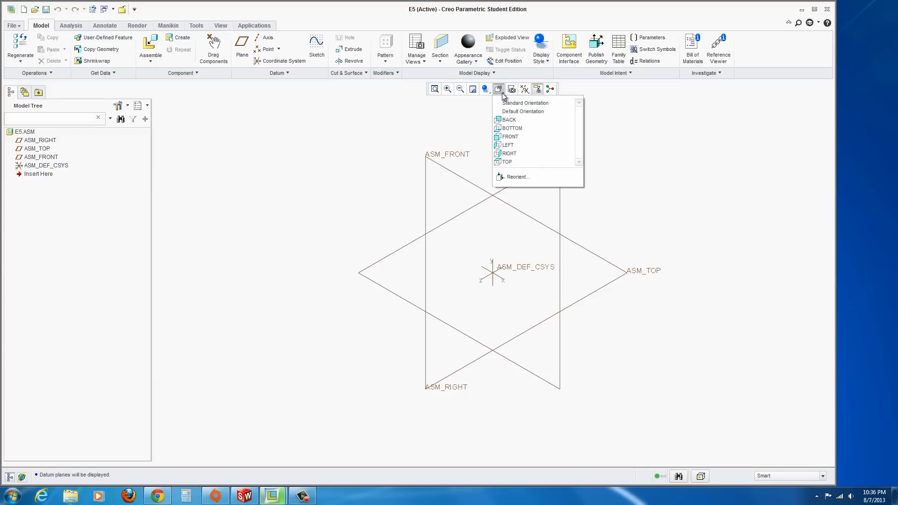
click(452, 107)
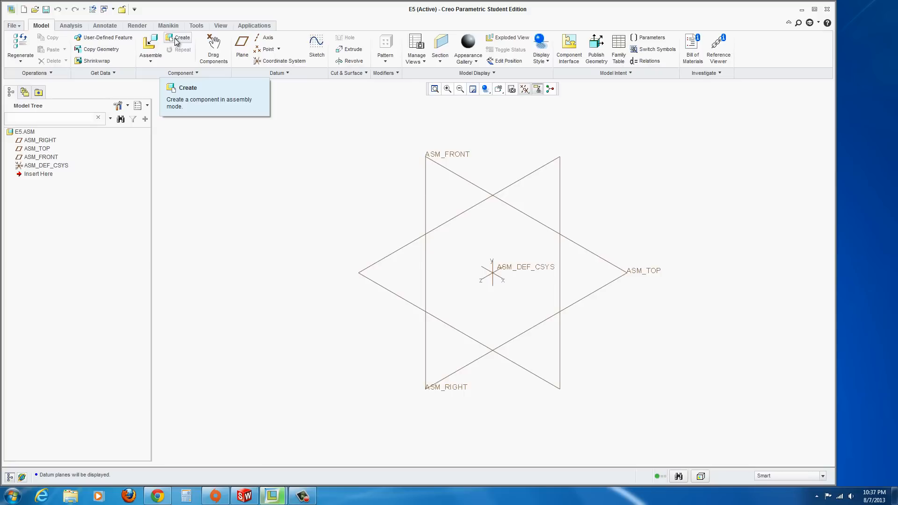
Start assembling the part braket_pro.prt
click(150, 61)
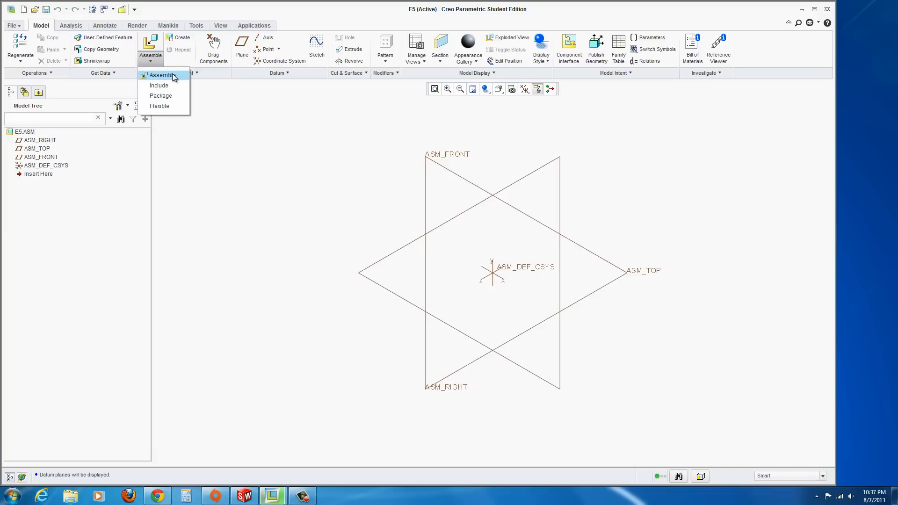
click(168, 75)
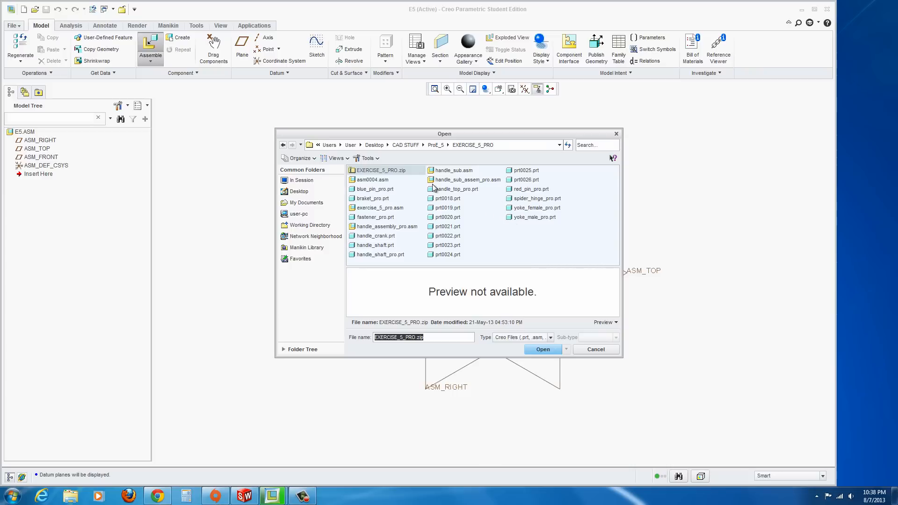
click(374, 200)
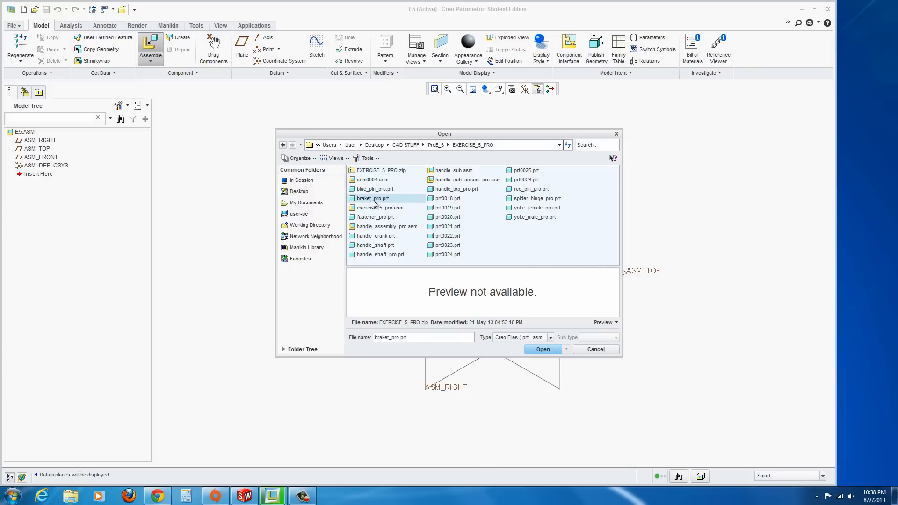
click(542, 350)
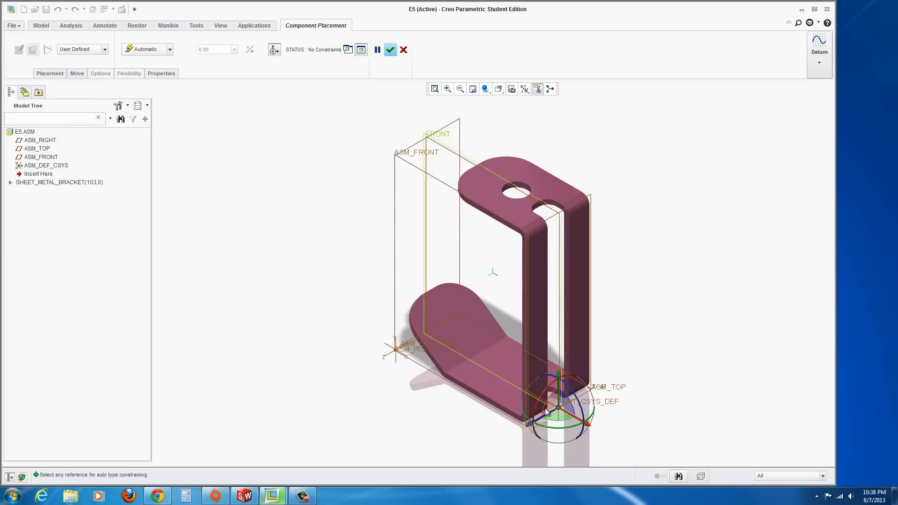
Place the bracket with the Default constraint and finish the component placement
mouse_move(588, 429)
mouse_down()
mouse_move(562, 422)
mouse_move(571, 425)
mouse_up()
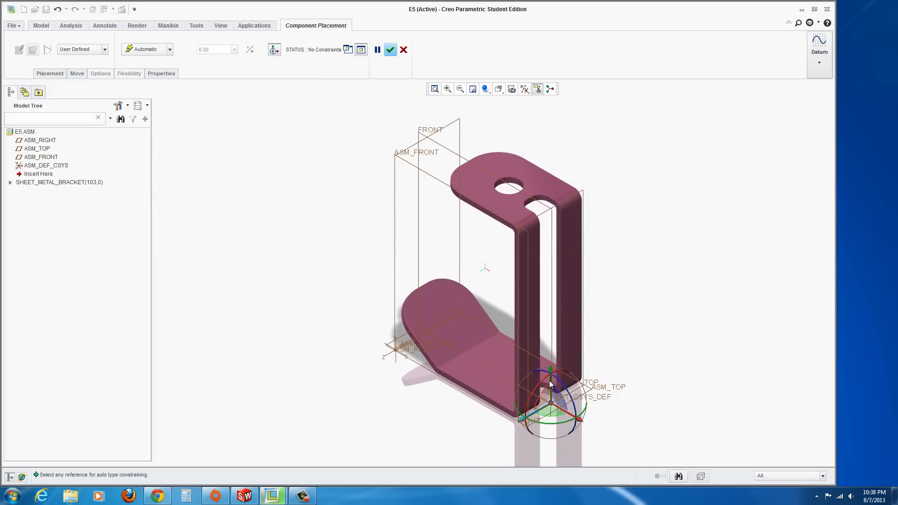
drag(552, 377, 548, 416)
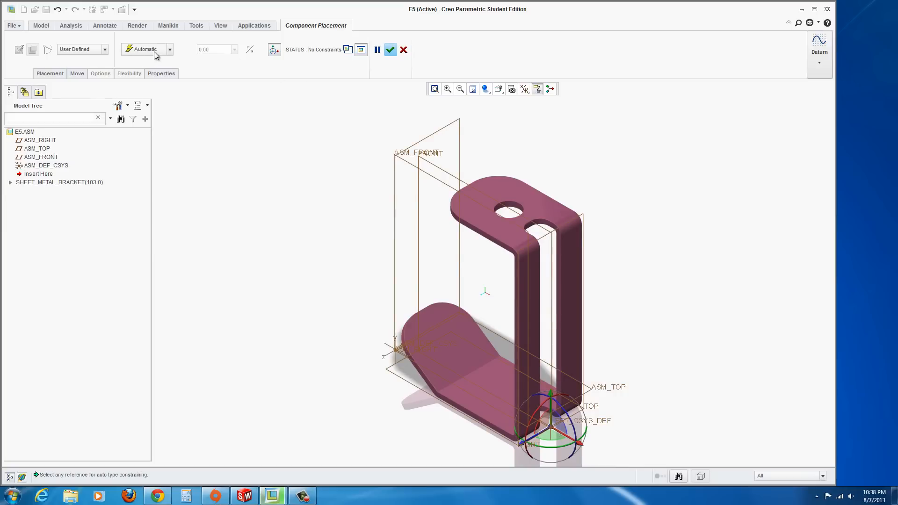
click(171, 50)
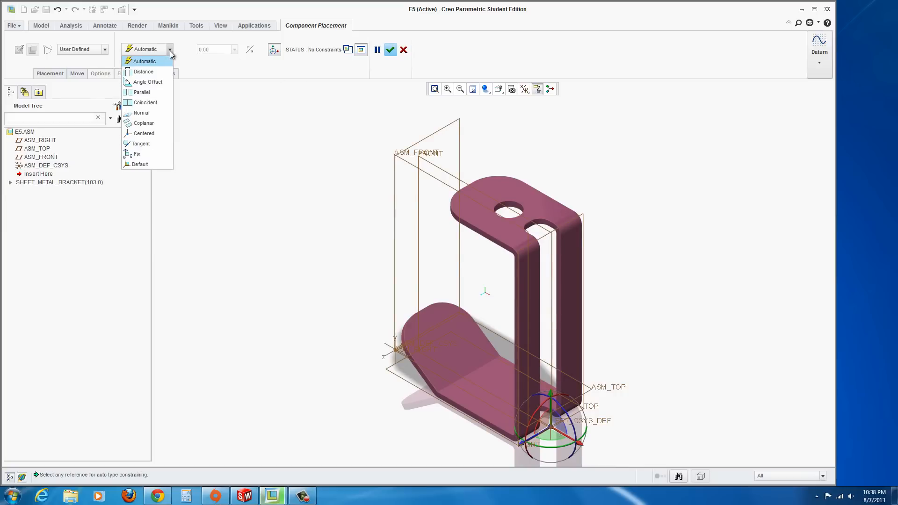
click(141, 165)
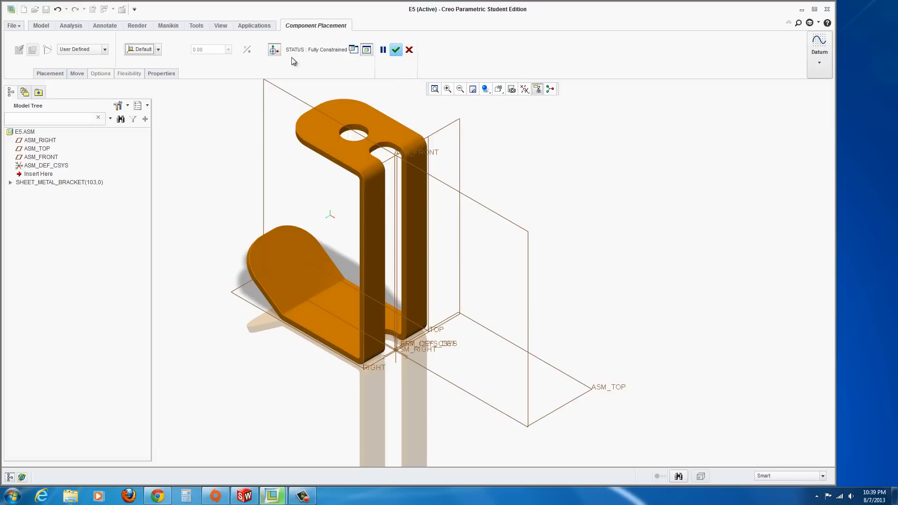
click(397, 50)
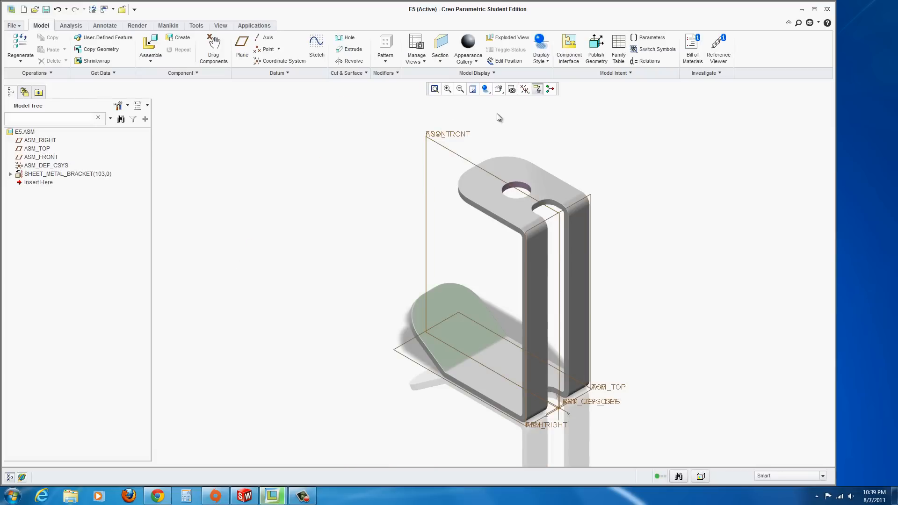
Hide all datum displays and switch on the spin center display
click(524, 89)
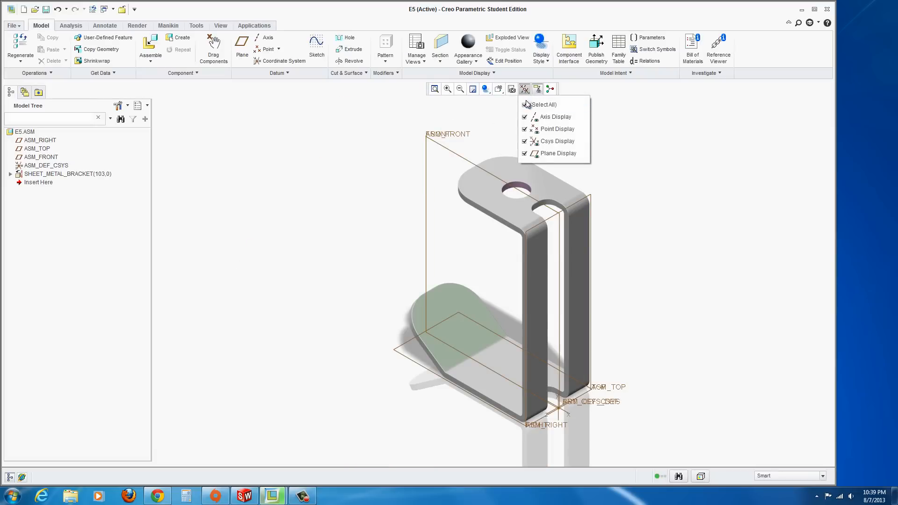
click(540, 105)
click(443, 134)
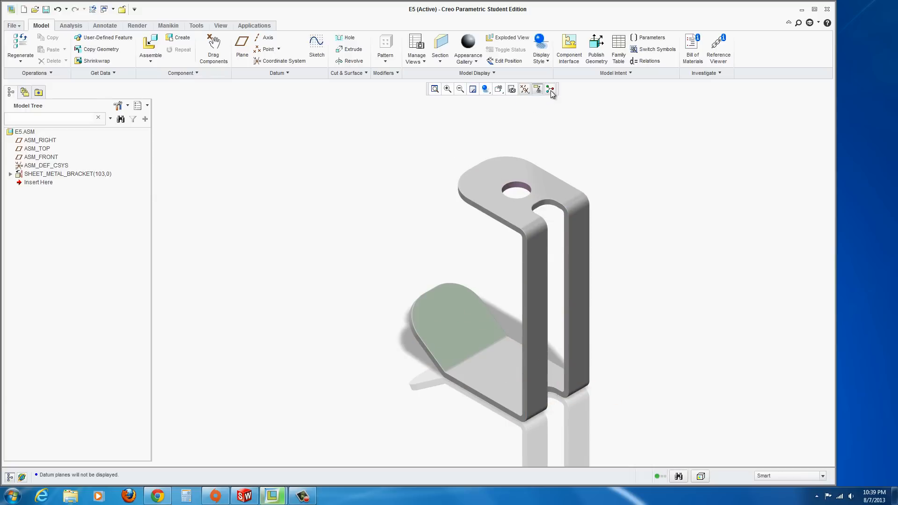
click(537, 89)
Start assembling yoke_male_pro.prt and drag it beside the bracket
click(151, 50)
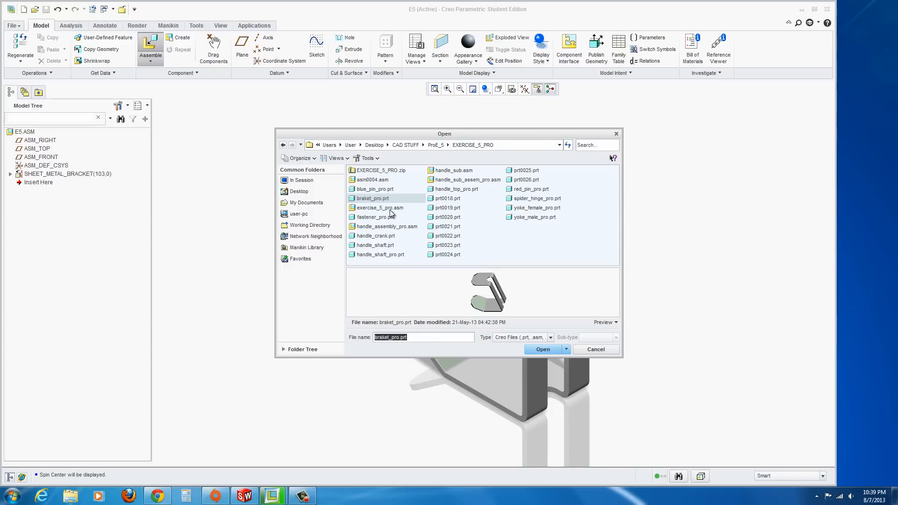
click(534, 218)
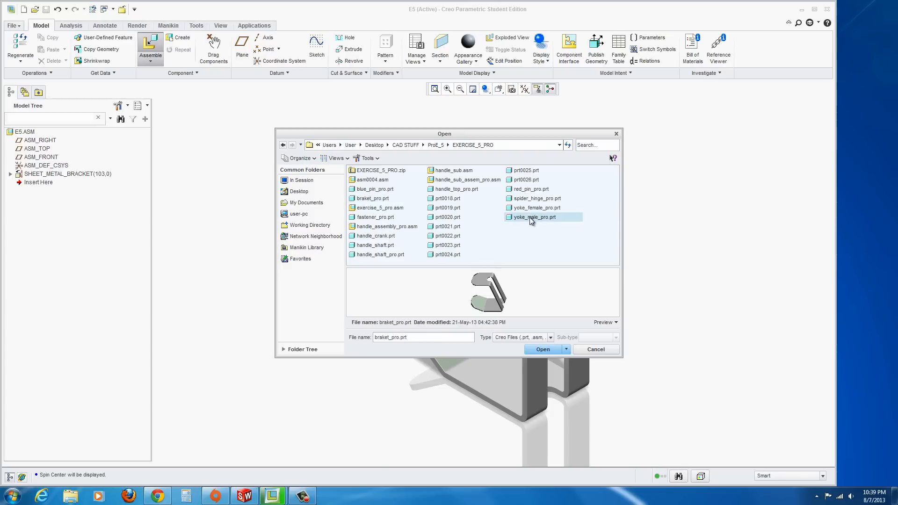
click(542, 354)
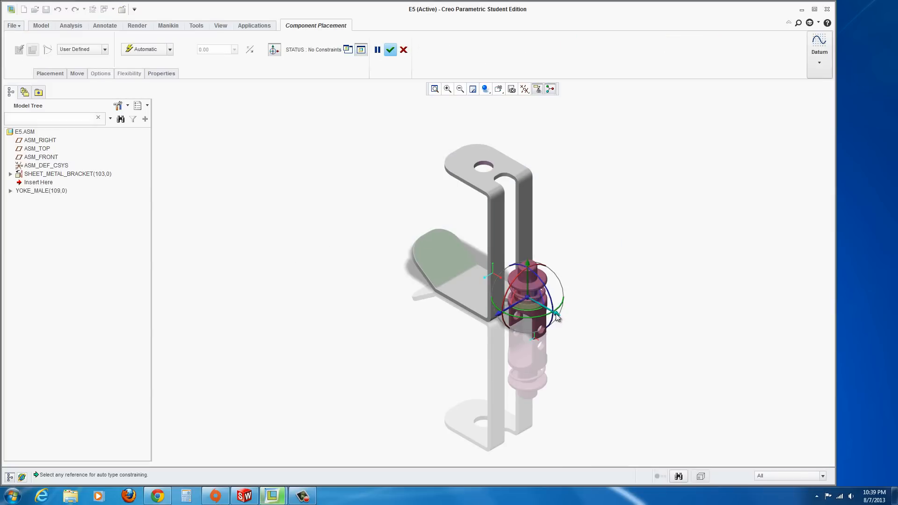
drag(557, 317, 359, 210)
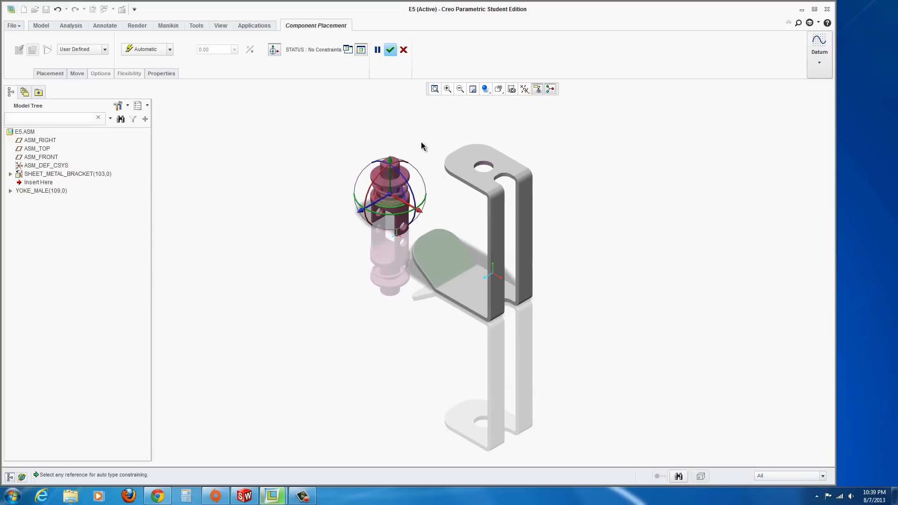
Constrain the yoke's top shaft coincident with the hole in the bracket's upper flange
scroll(423, 143, up, 3)
scroll(435, 153, up, 1)
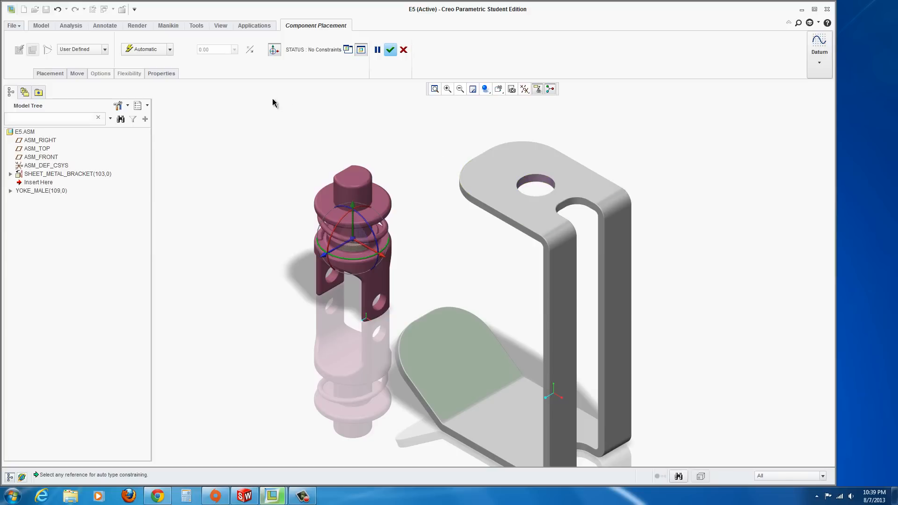
click(50, 74)
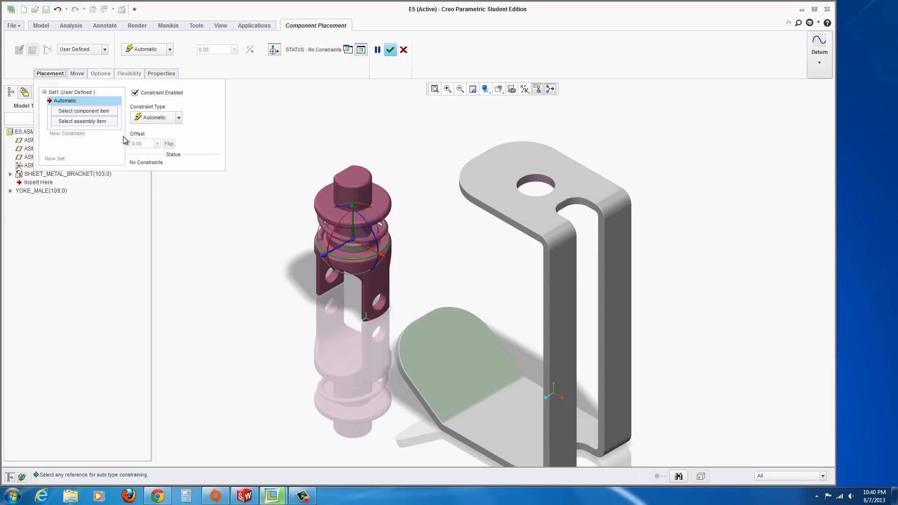
click(74, 112)
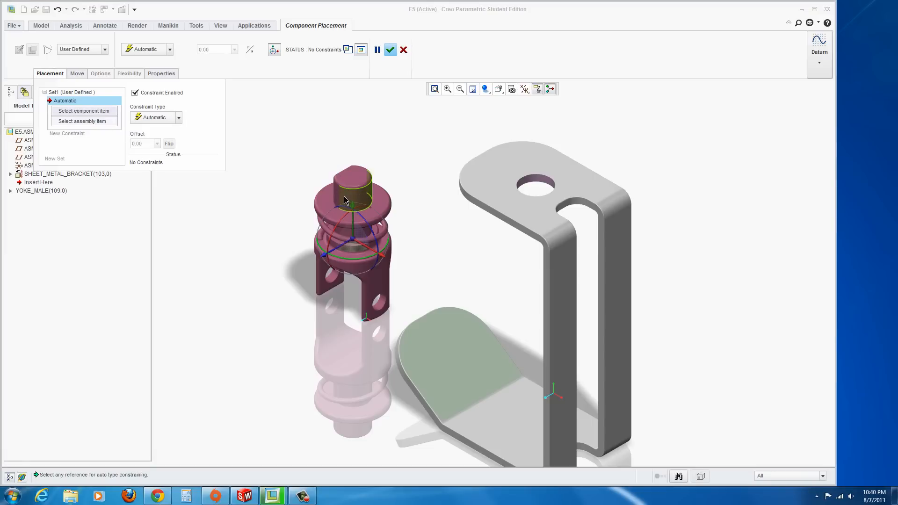
click(369, 206)
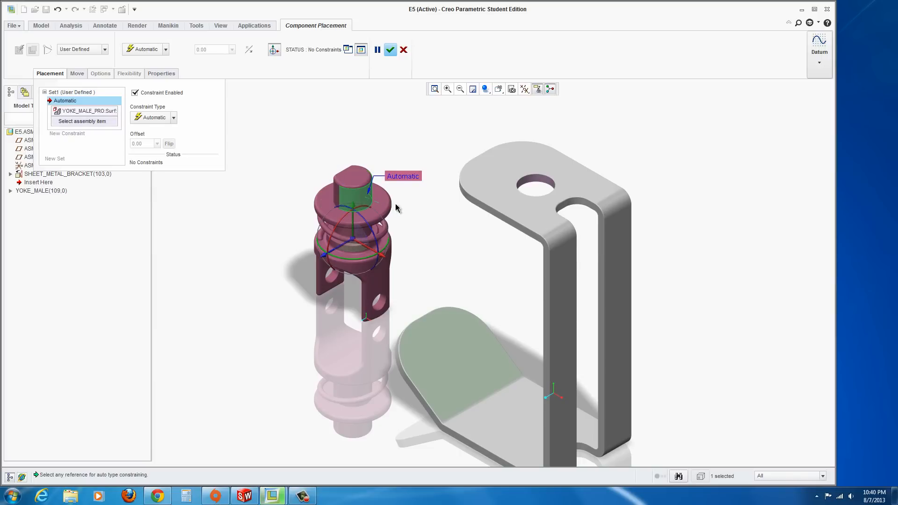
click(541, 182)
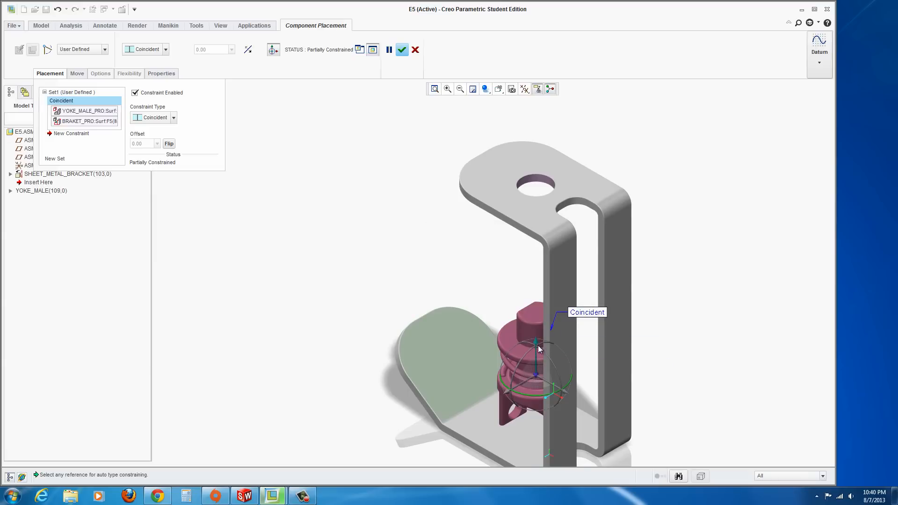
Drag the yoke up under the bracket's upper flange and constrain the yoke's top face coincident with the flange's underside
drag(536, 345, 534, 244)
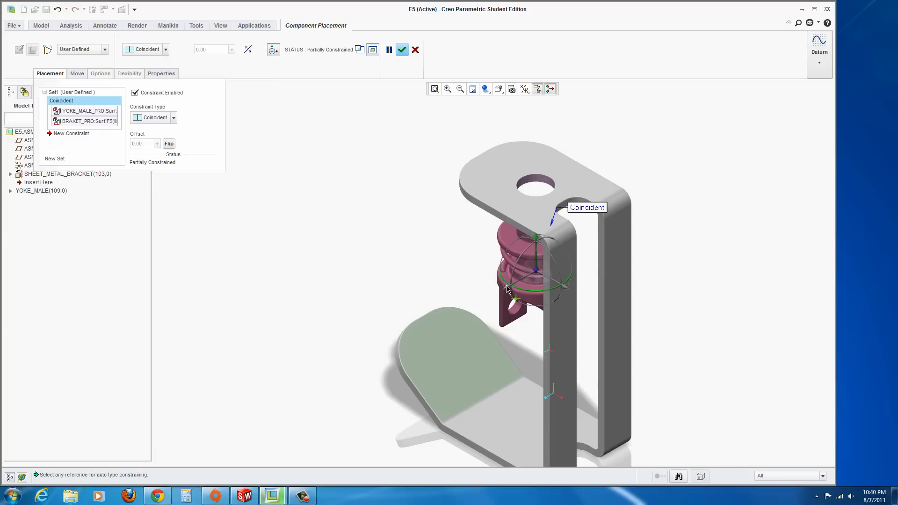
drag(508, 289, 527, 296)
click(50, 134)
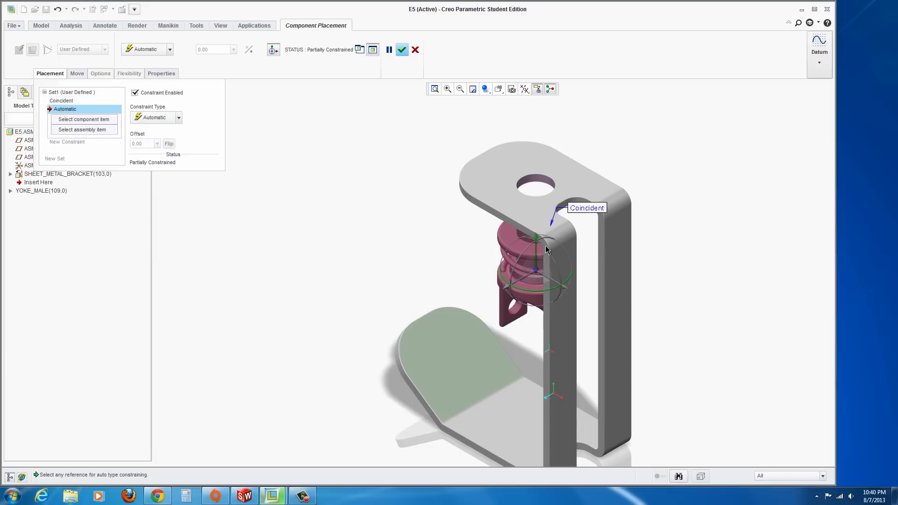
drag(537, 240, 509, 261)
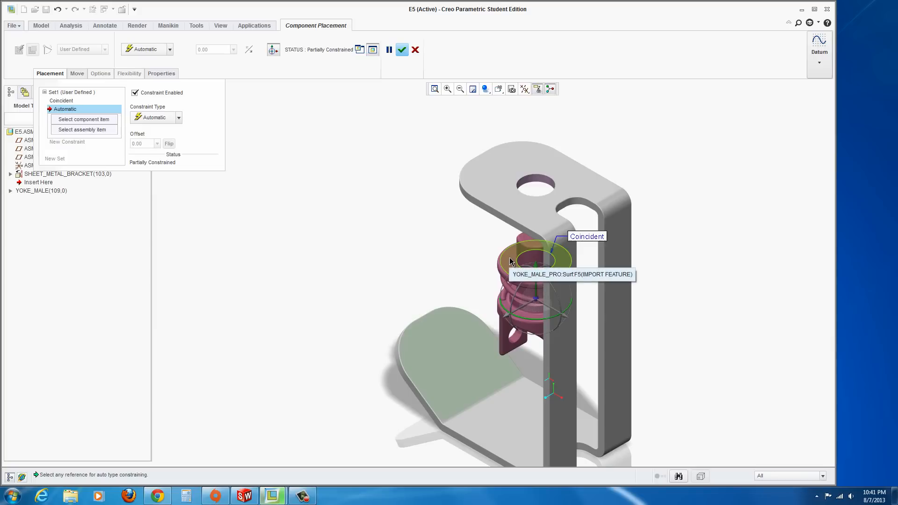
click(510, 262)
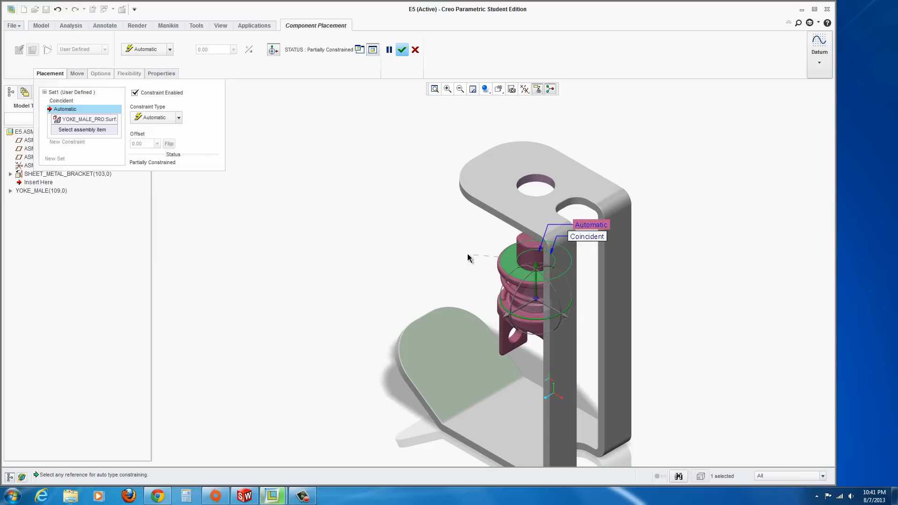
middle_drag(468, 251, 442, 237)
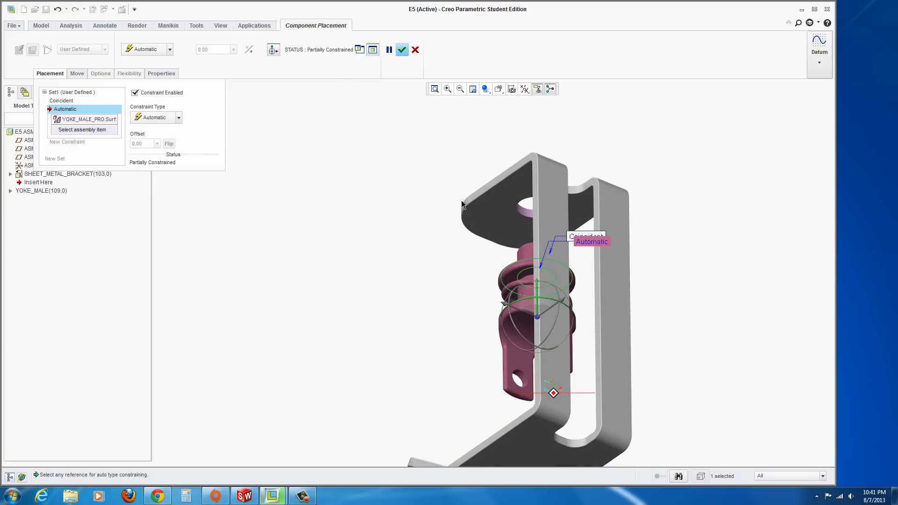
click(497, 222)
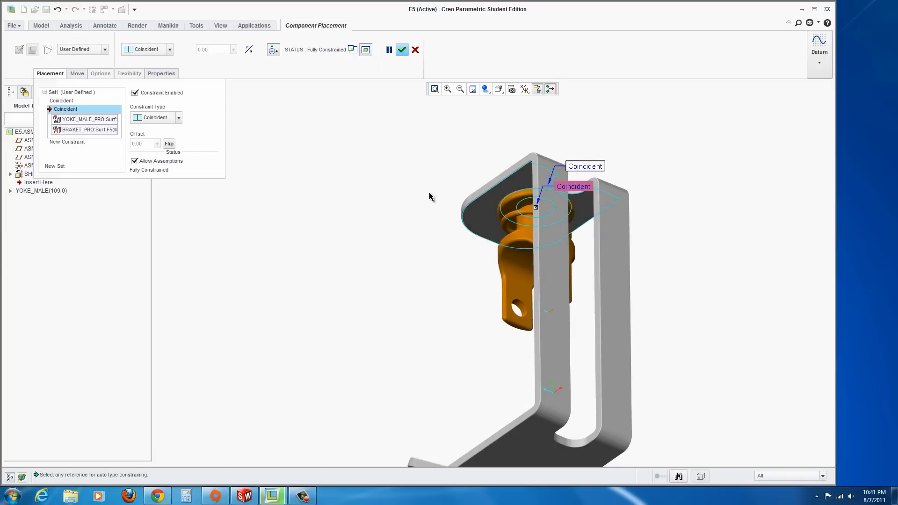
Turn off Allow Assumptions for the yoke's constraints and finish placing the yoke
middle_drag(432, 198, 434, 247)
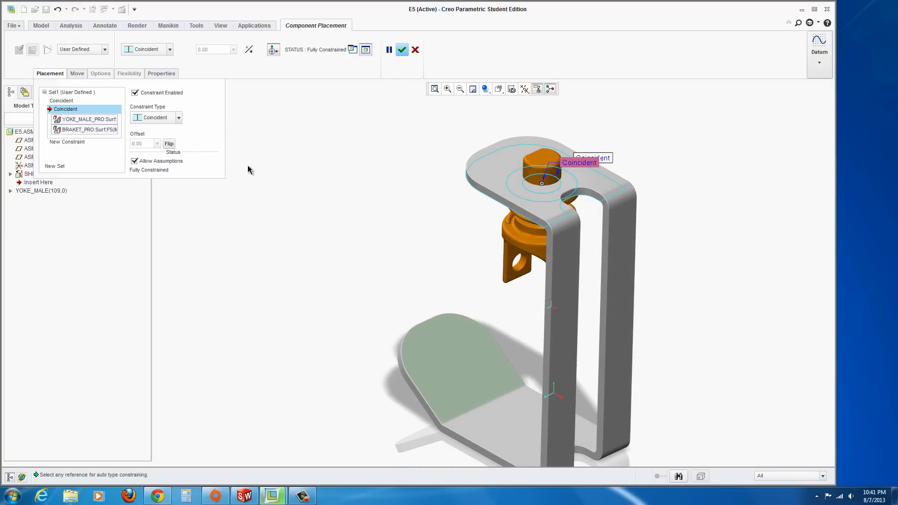
click(134, 160)
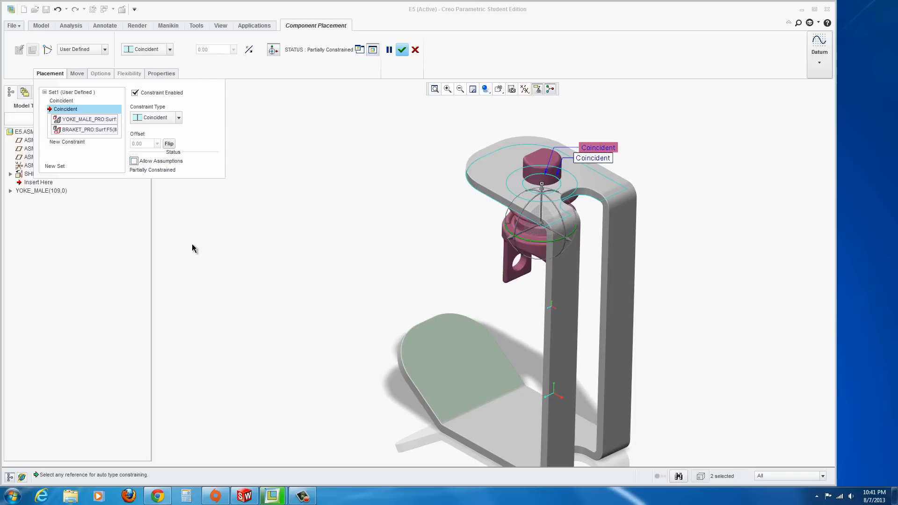
click(401, 50)
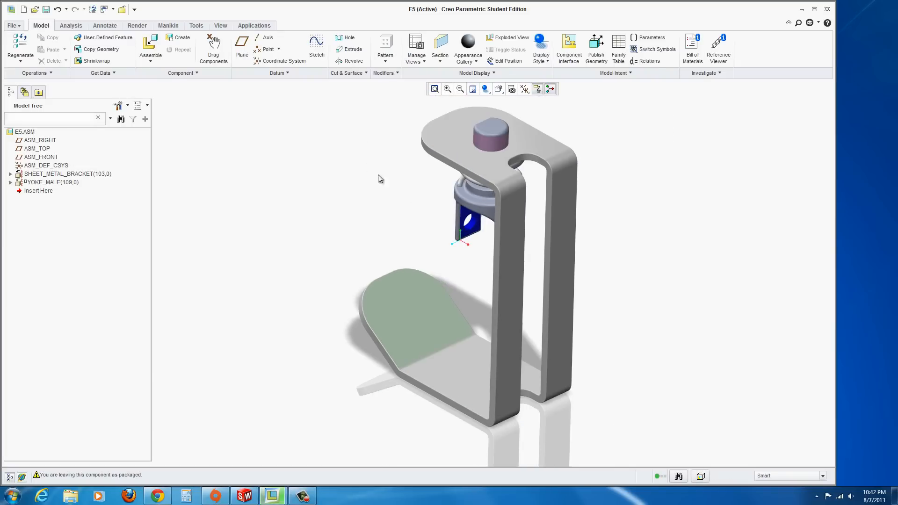
Rotate the yoke about its shaft with Drag Components and close the drag dialog
scroll(528, 181, up, 1)
scroll(474, 108, down, 1)
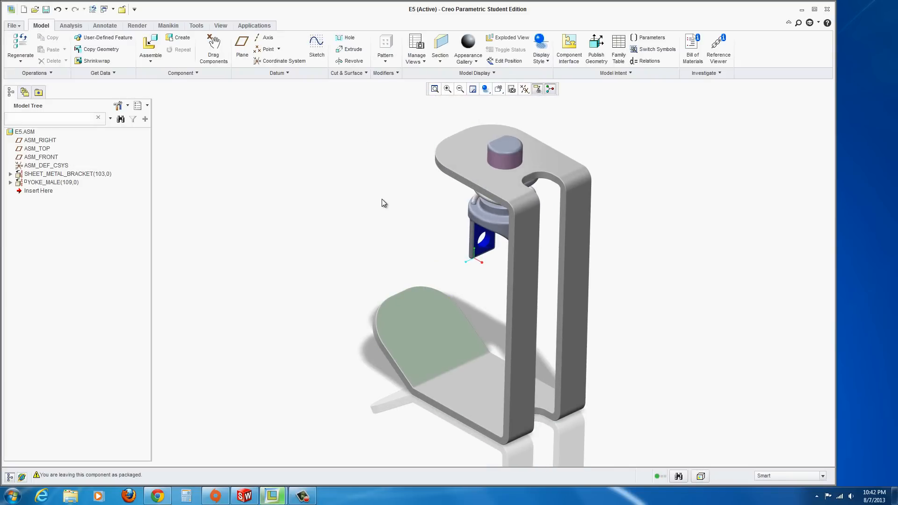
mouse_move(382, 199)
middle_down()
mouse_move(418, 181)
mouse_move(458, 231)
mouse_move(468, 238)
mouse_move(476, 226)
middle_up()
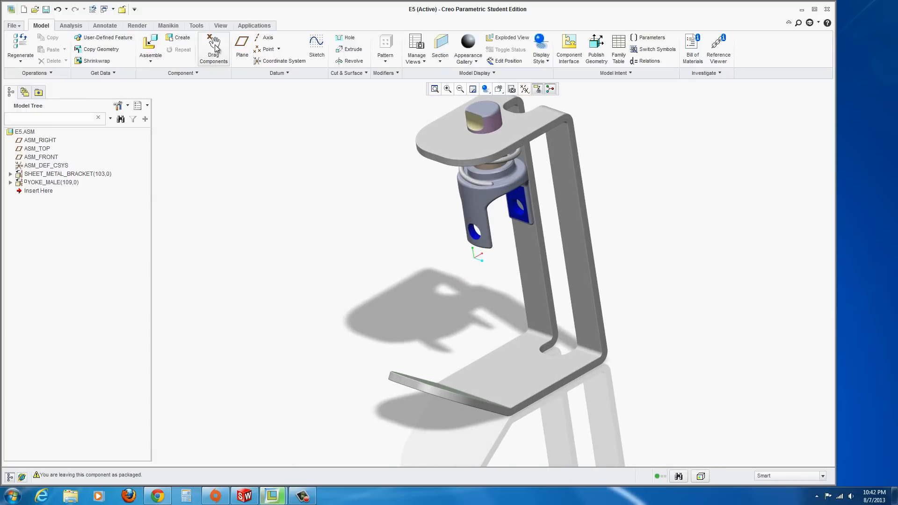
click(214, 44)
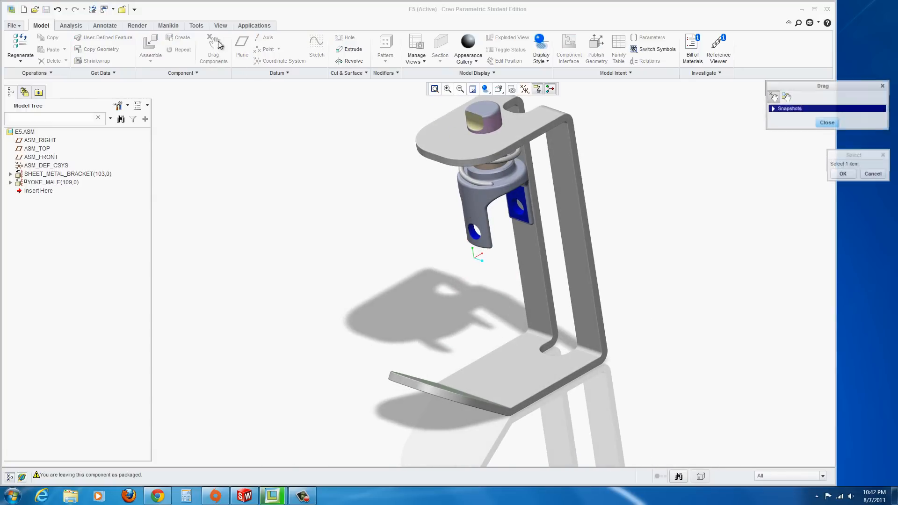
click(471, 189)
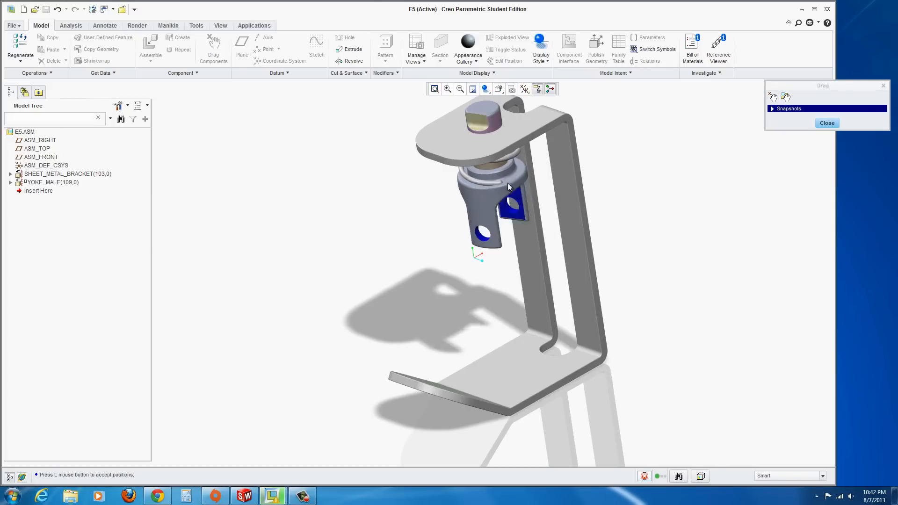
click(475, 190)
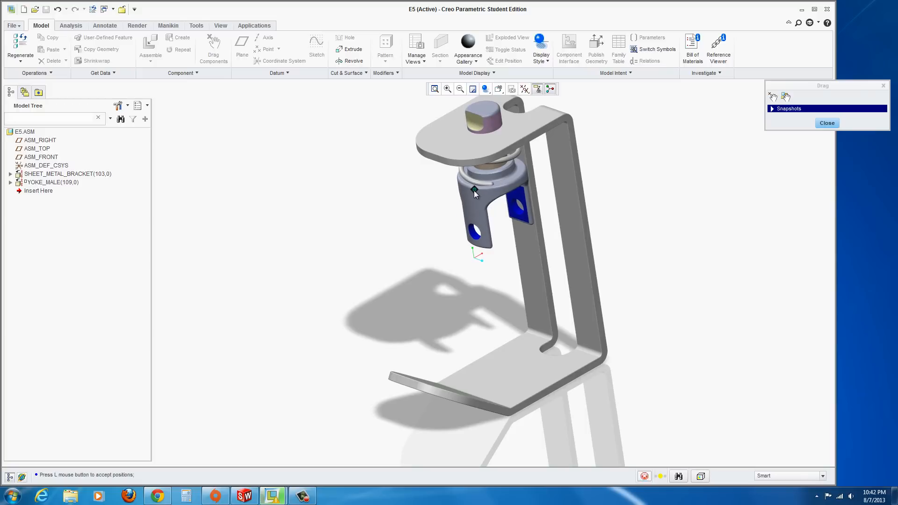
middle_click(426, 241)
click(827, 123)
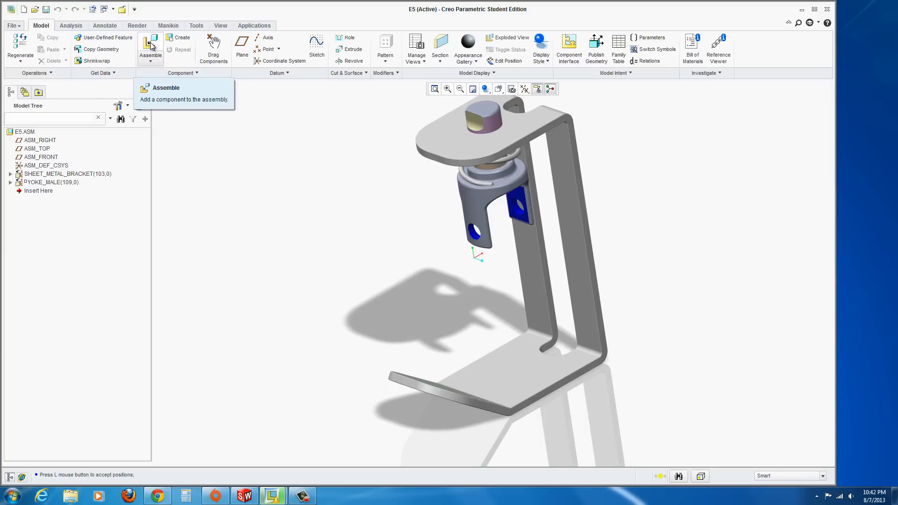
Start assembling spider_hinge_pro.prt and drag it away from the bracket into open space
click(156, 64)
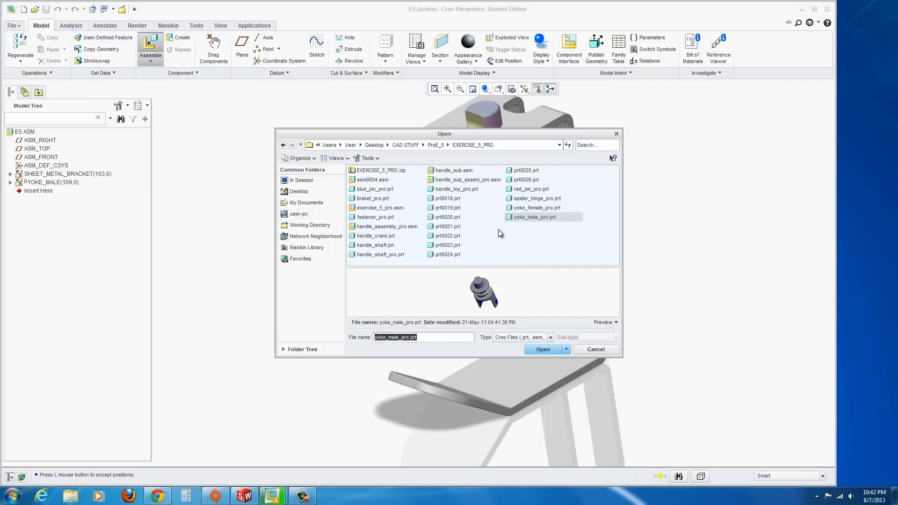
click(510, 200)
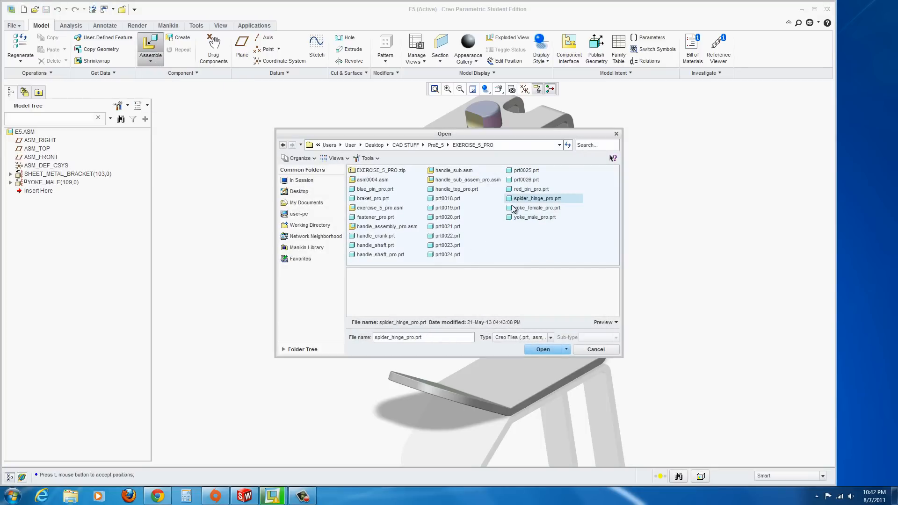
click(540, 349)
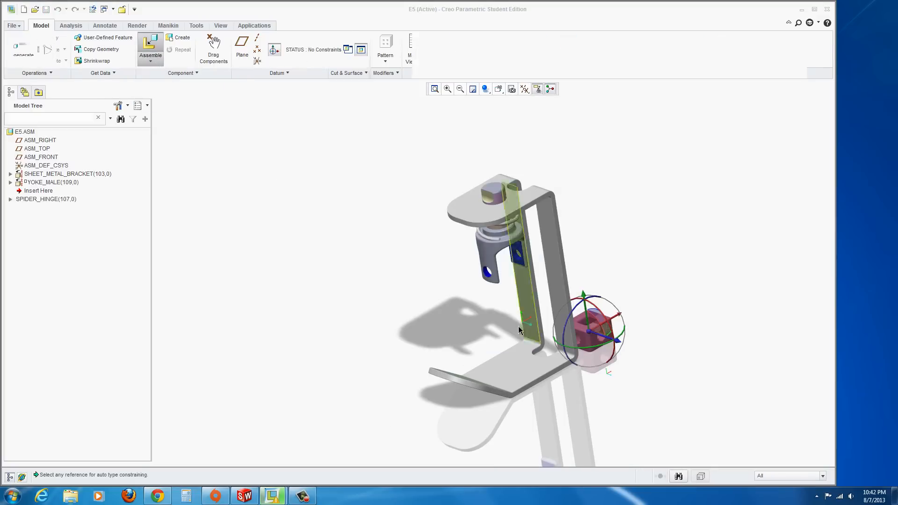
drag(600, 334, 397, 248)
scroll(417, 248, up, 4)
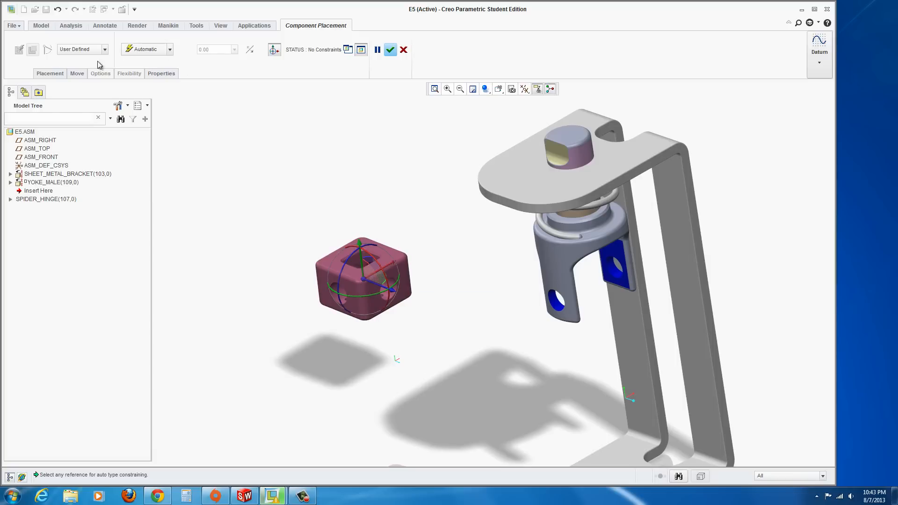
Constrain the spider hinge's hole coincident with the hole in the yoke's lower fork
click(49, 74)
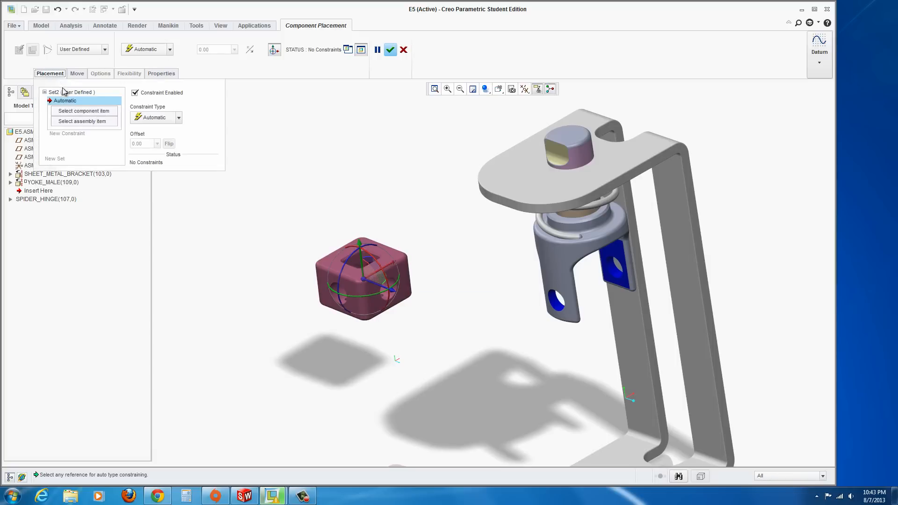
click(75, 111)
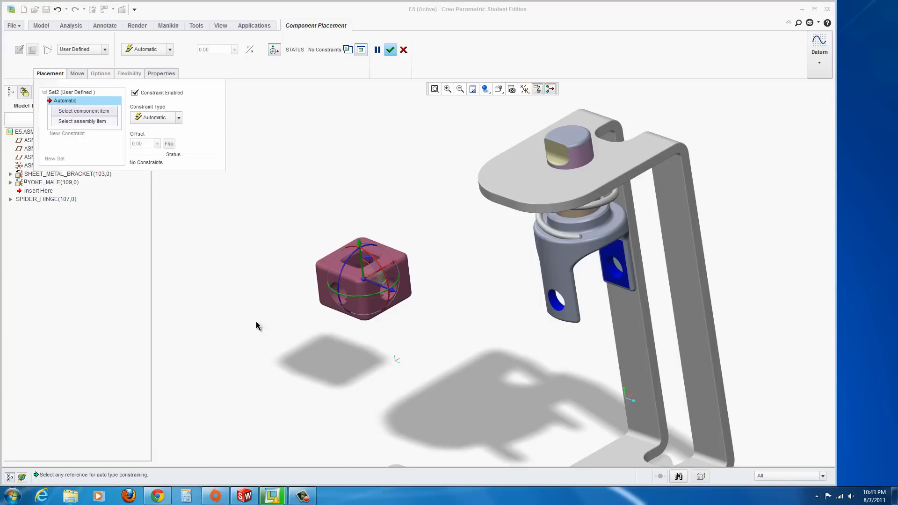
click(337, 301)
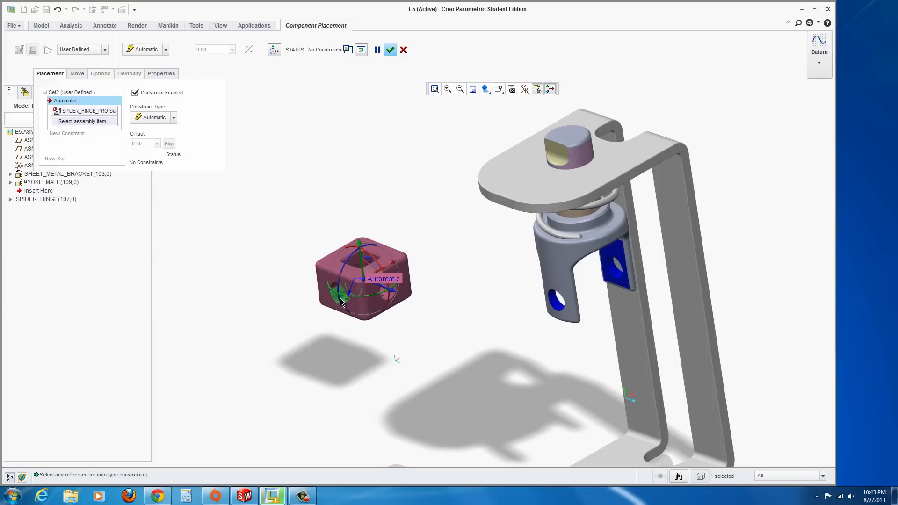
click(555, 304)
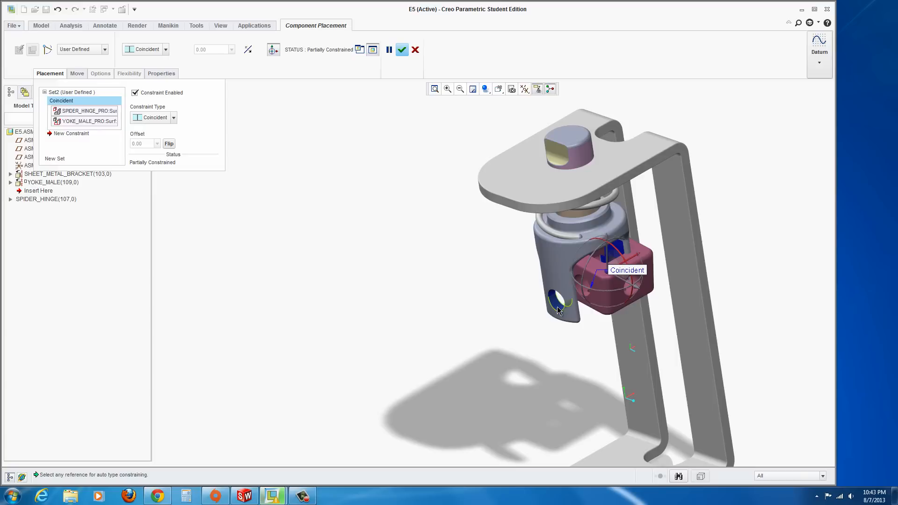
Add a coincident constraint between a side face of the spider hinge and the inner face of the yoke fork, then finish placement
click(54, 135)
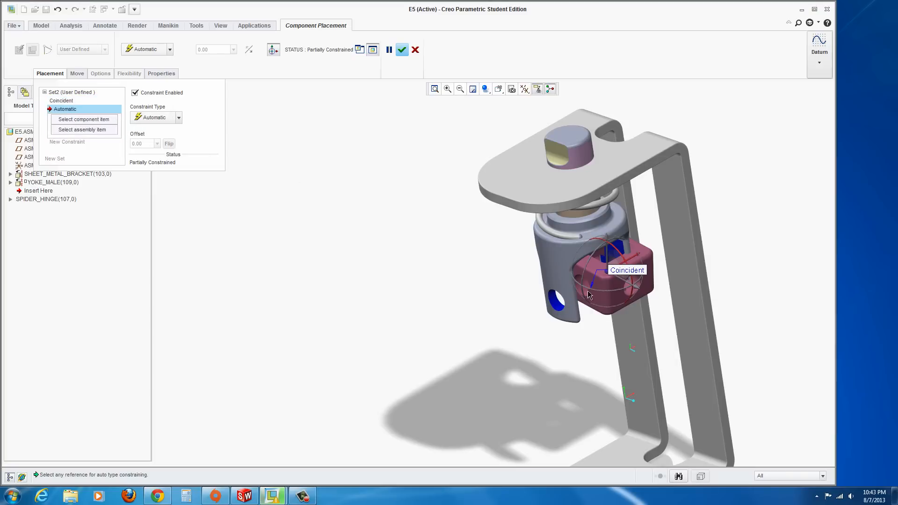
scroll(579, 287, down, 2)
scroll(579, 287, down, 2)
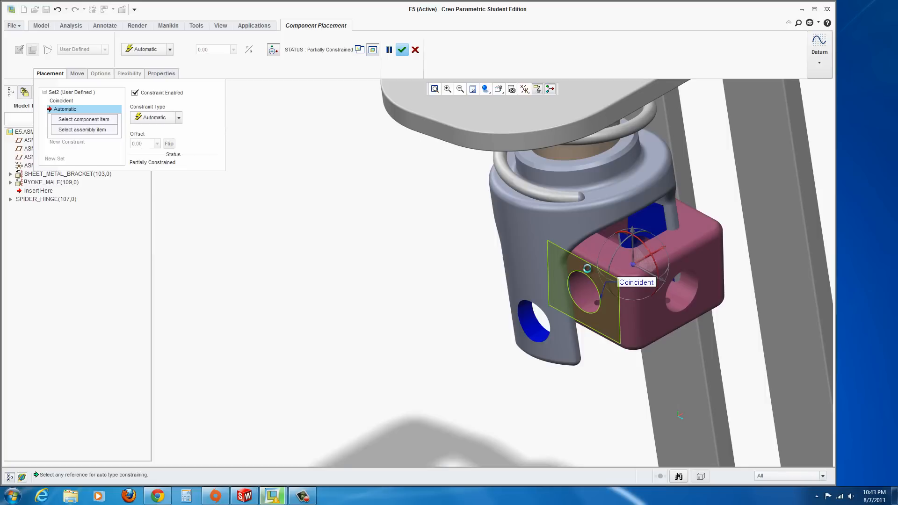
click(588, 272)
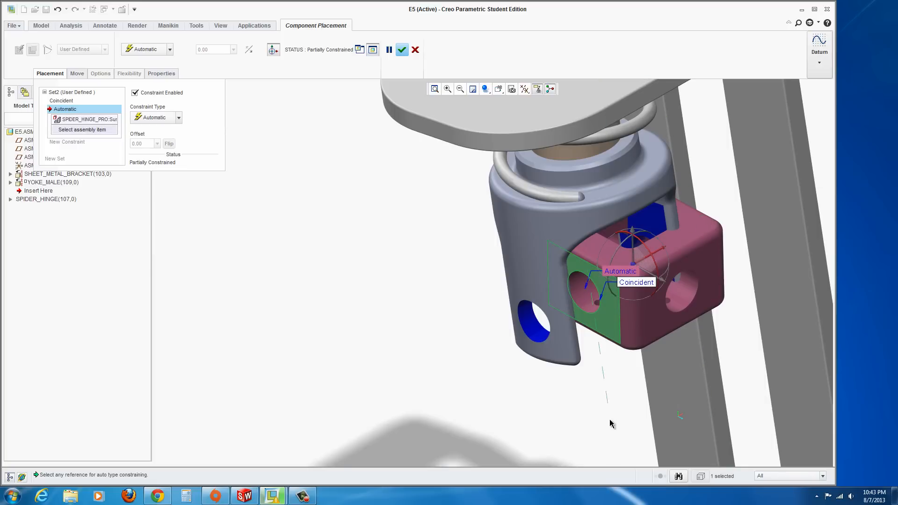
middle_drag(610, 409, 549, 384)
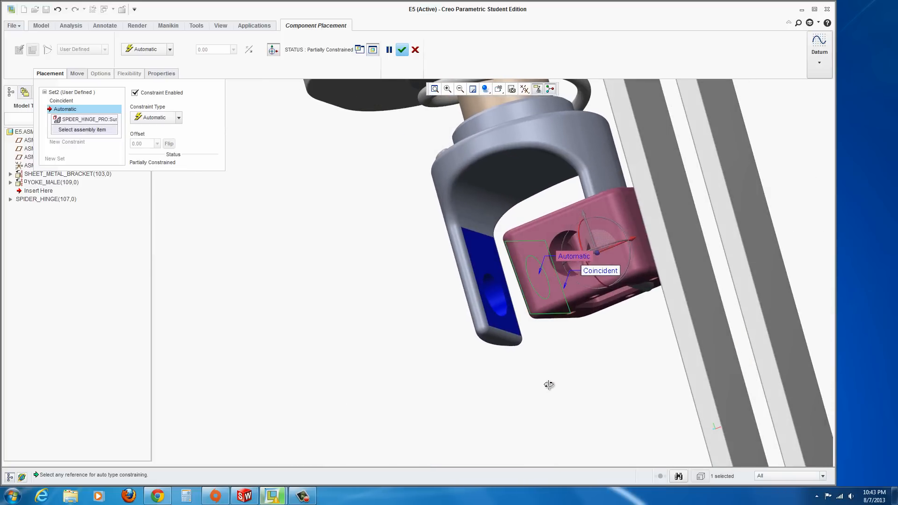
click(486, 265)
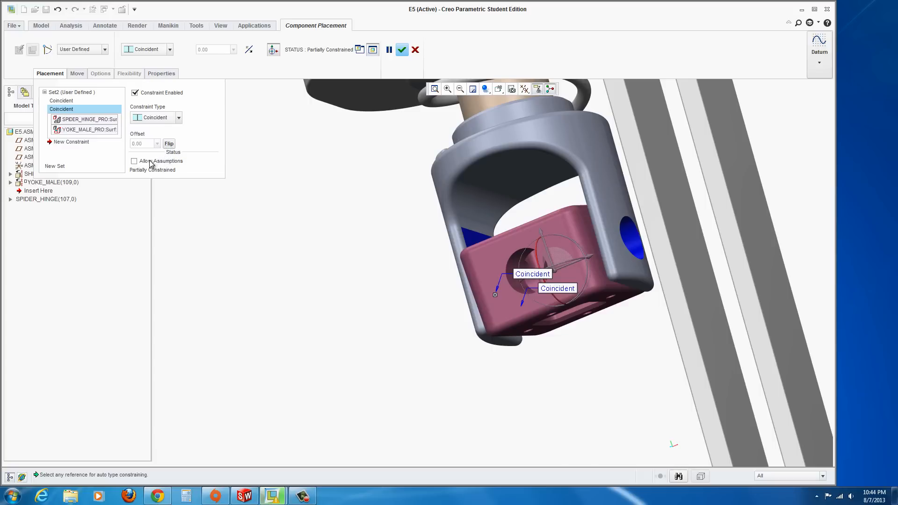
middle_drag(407, 296, 485, 334)
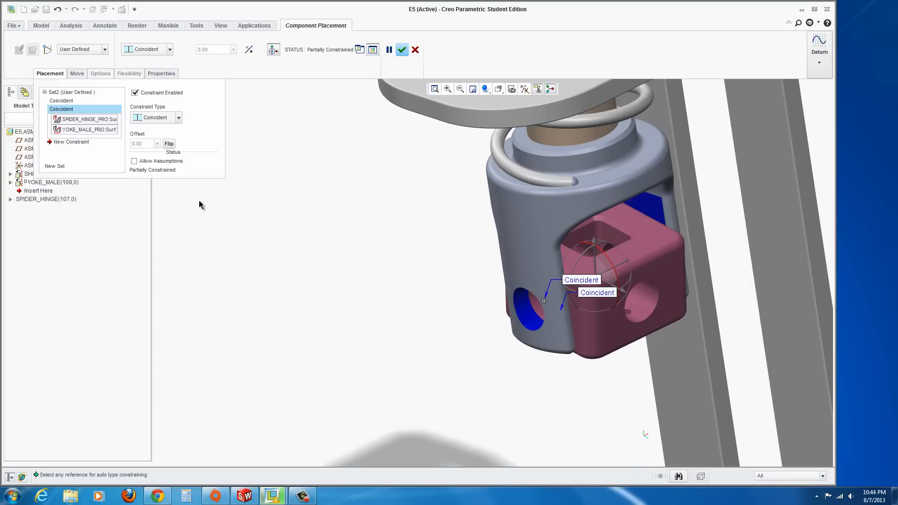
click(402, 50)
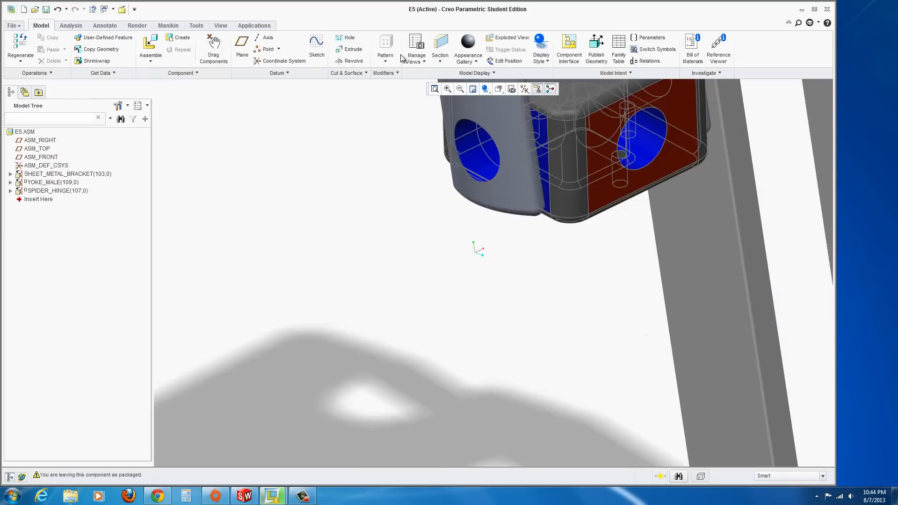
Rotate the spider hinge inside the yoke with Drag Components and close the drag dialog
scroll(404, 300, up, 5)
scroll(414, 304, up, 2)
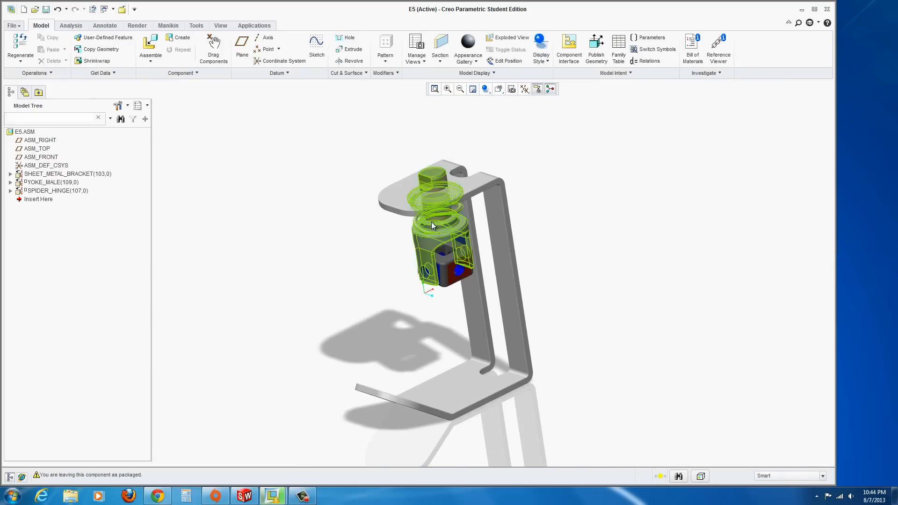
scroll(406, 195, down, 2)
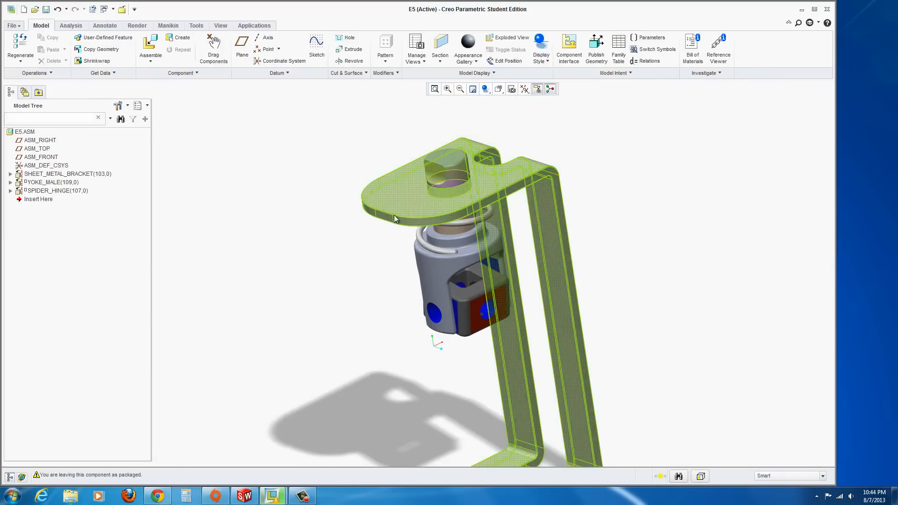
click(213, 49)
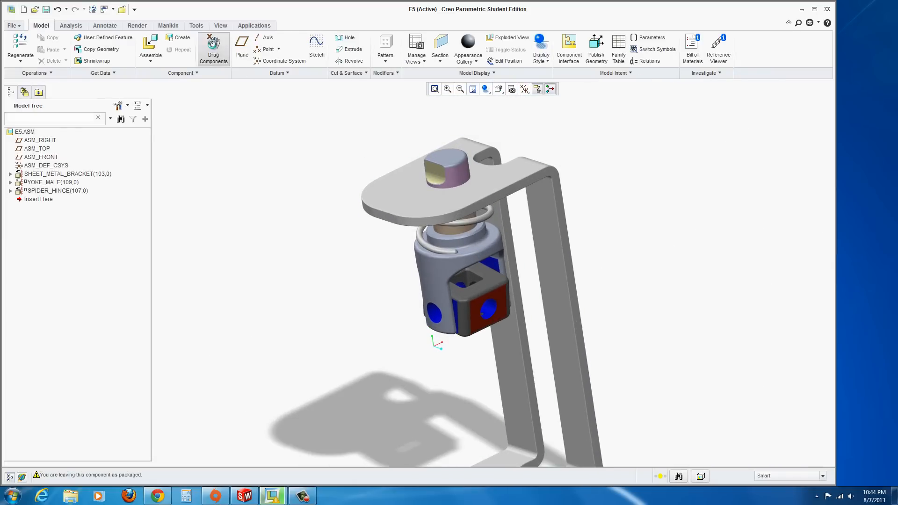
click(479, 293)
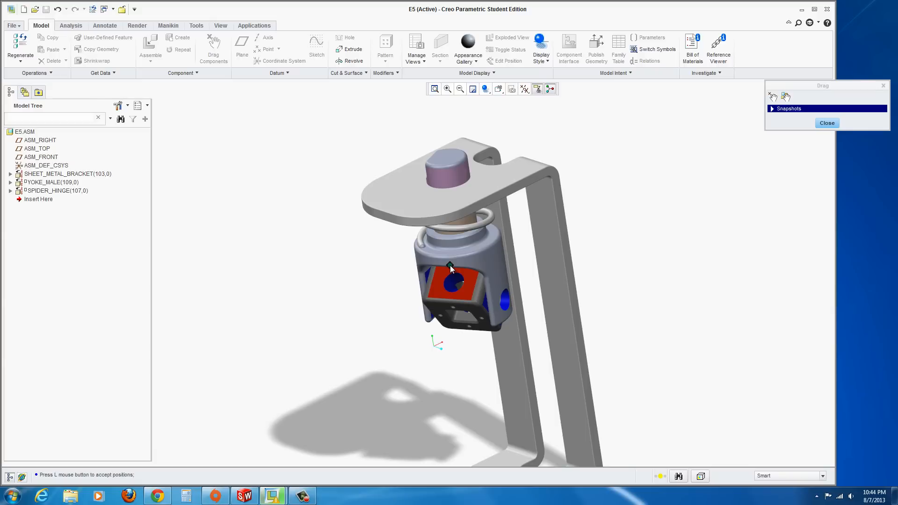
click(448, 297)
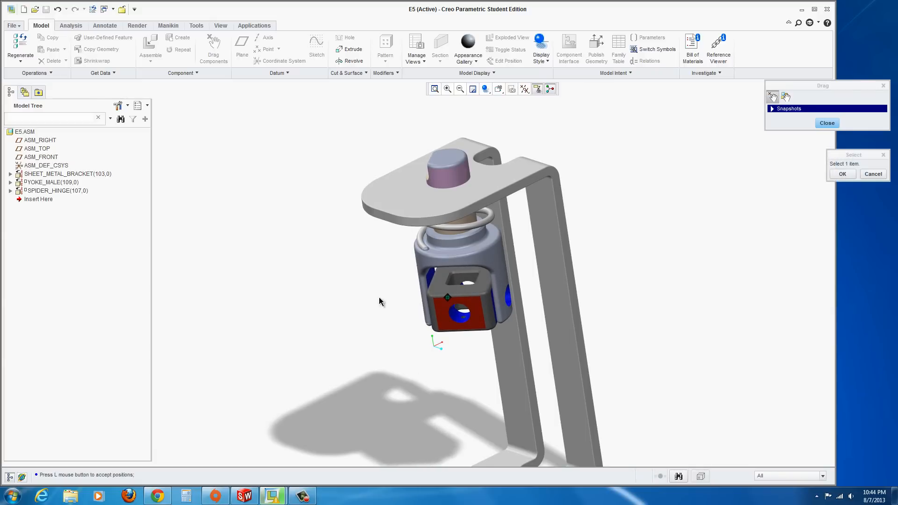
click(827, 123)
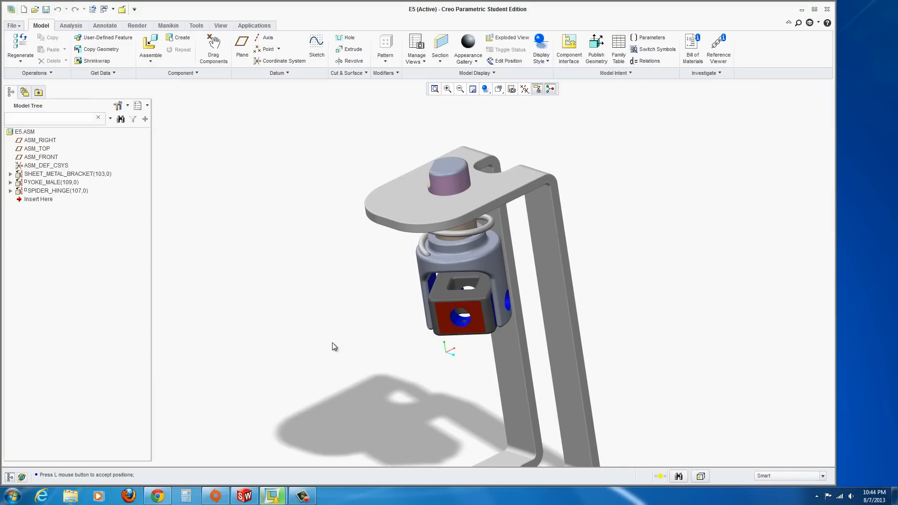
Start assembling yoke_female_pro.prt and drag it closer to the spider hinge
scroll(334, 346, down, 2)
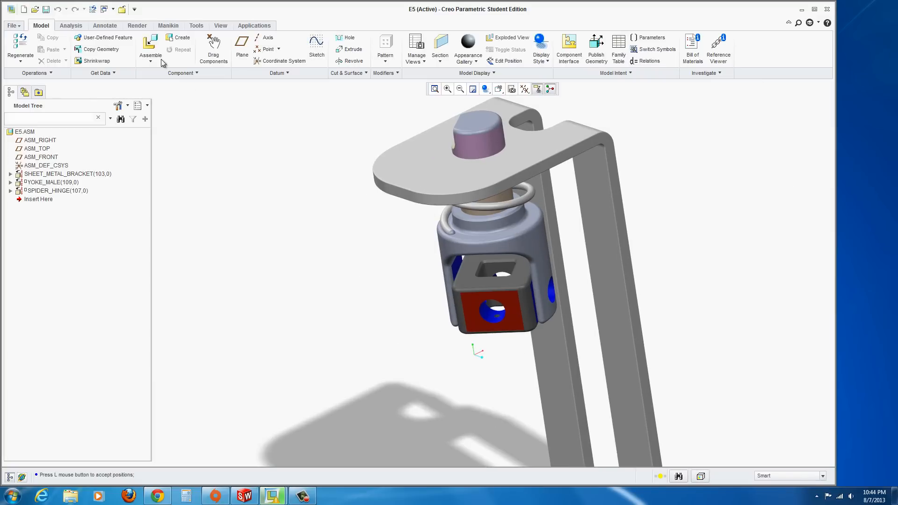
click(150, 46)
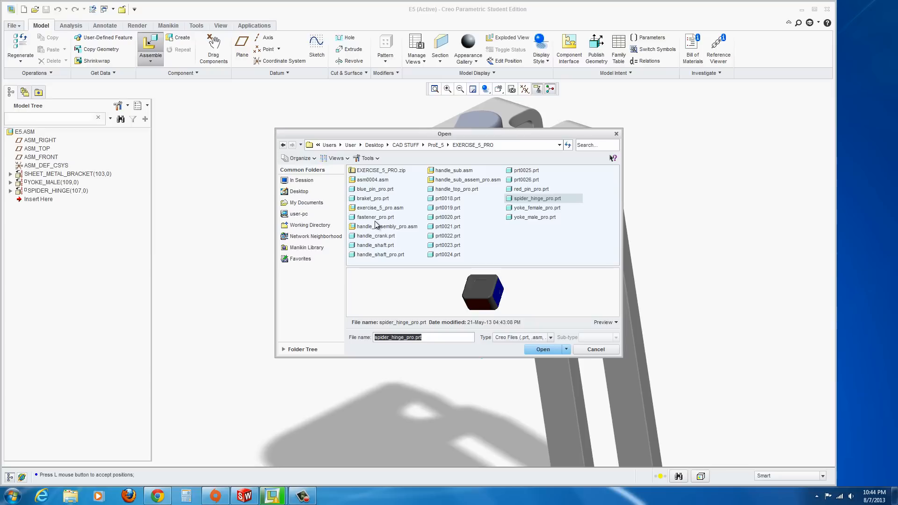
click(512, 209)
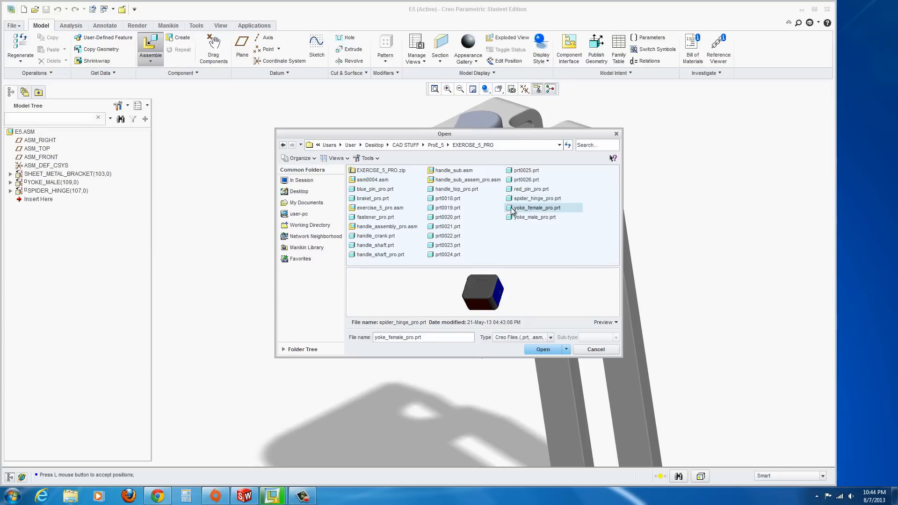
click(543, 350)
scroll(456, 372, down, 3)
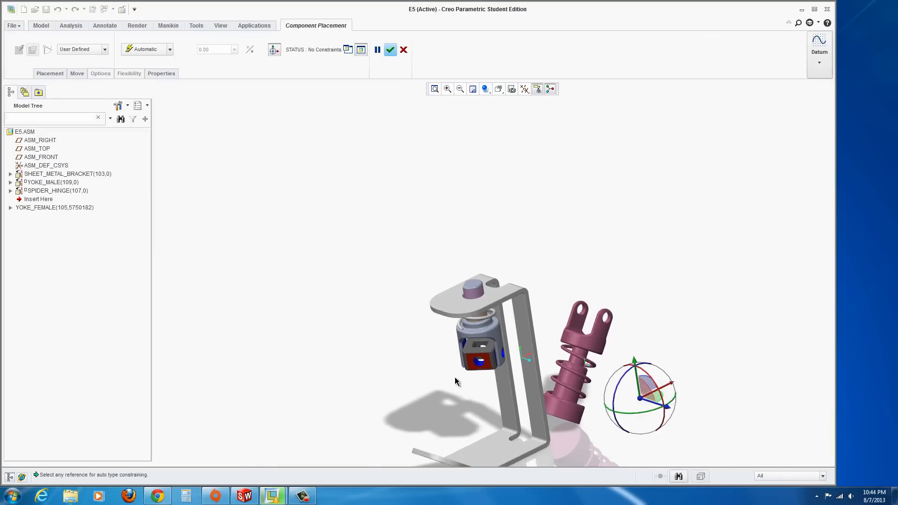
scroll(459, 363, up, 3)
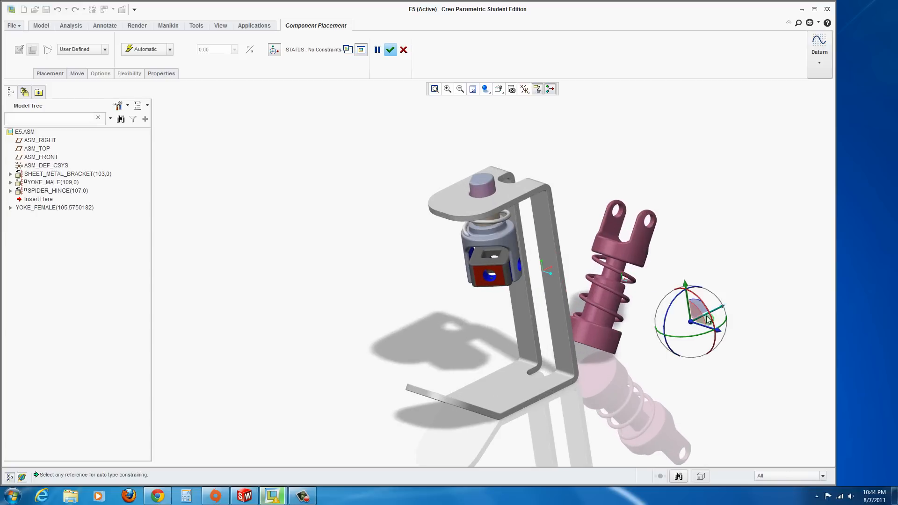
drag(719, 310, 433, 276)
scroll(433, 276, up, 3)
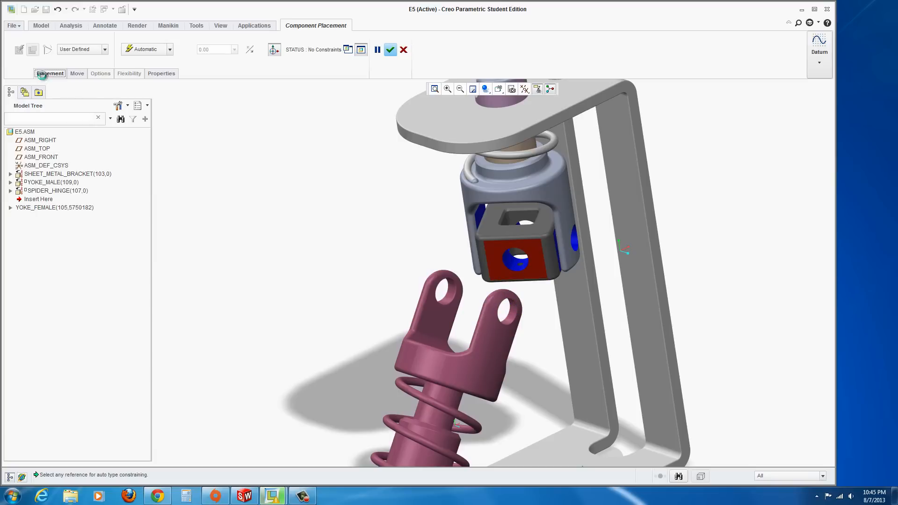
Constrain a hole in the female yoke's fork coincident with the spider hinge's free hole
click(49, 74)
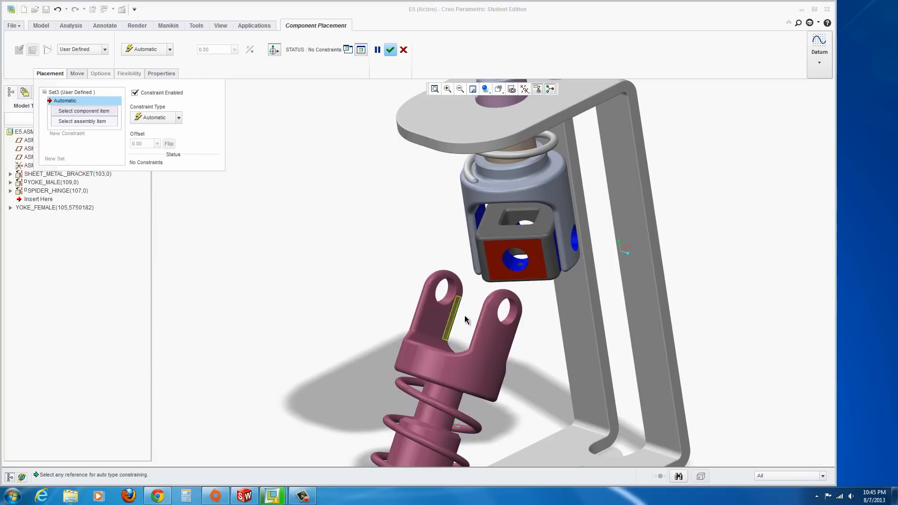
click(449, 295)
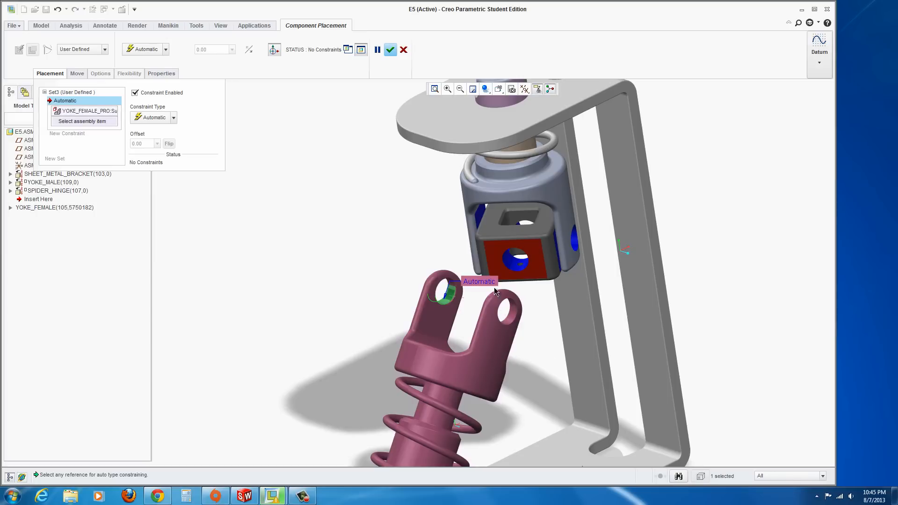
click(511, 266)
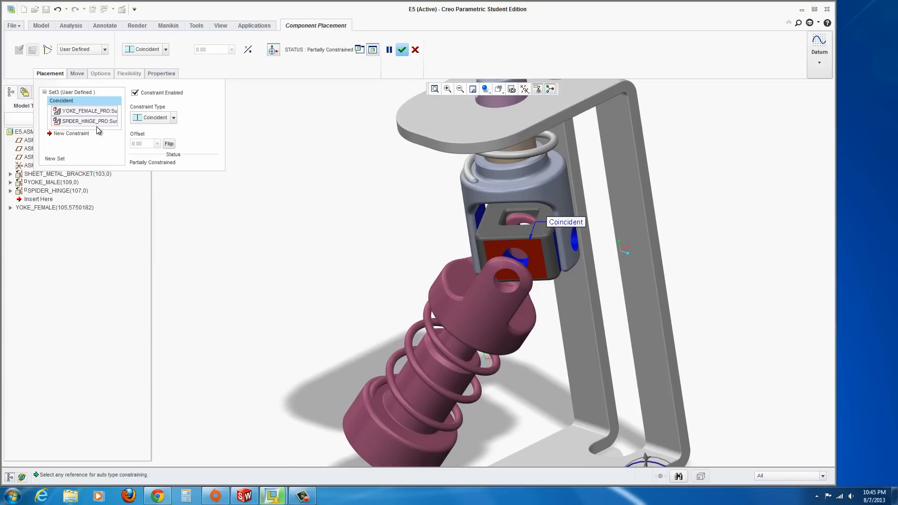
Add a coincident constraint between a spider hinge side face and the female yoke fork's inner face, then finish placement
click(59, 135)
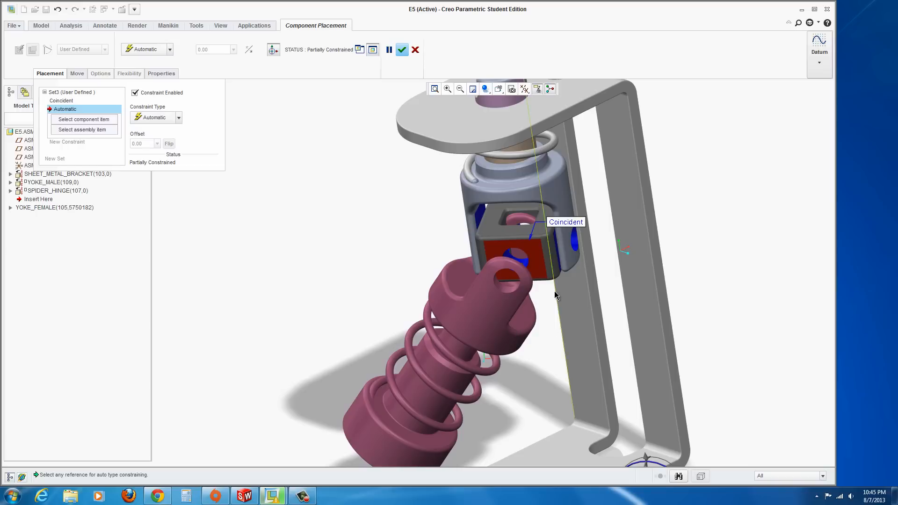
middle_drag(595, 251, 559, 280)
scroll(473, 255, up, 3)
click(484, 234)
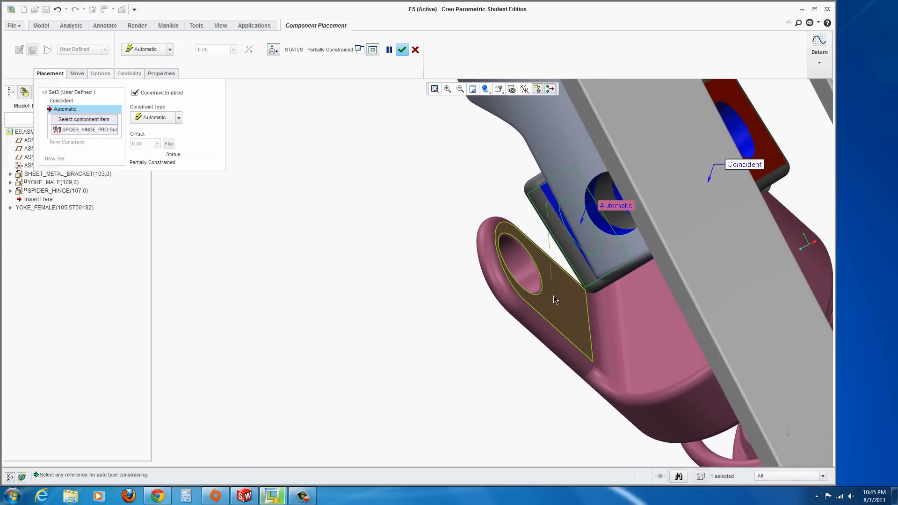
click(555, 300)
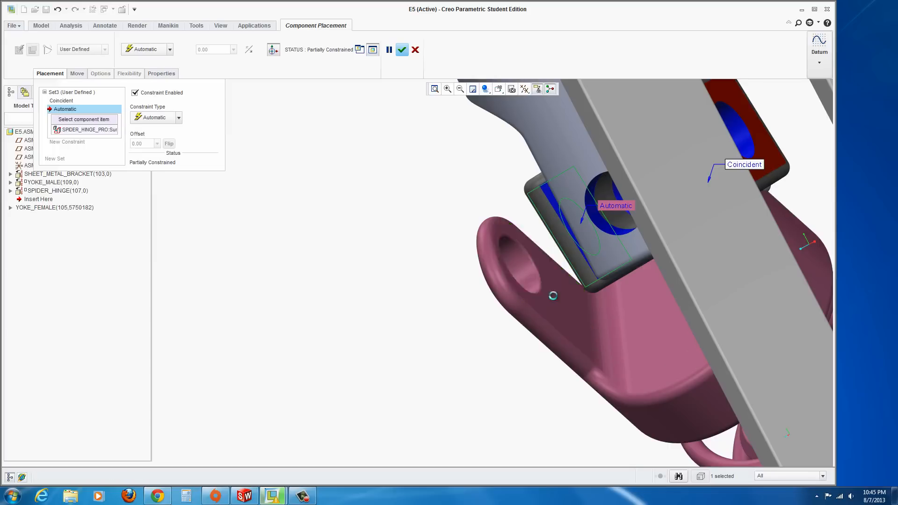
scroll(519, 304, up, 4)
middle_drag(630, 291, 661, 245)
scroll(607, 283, up, 3)
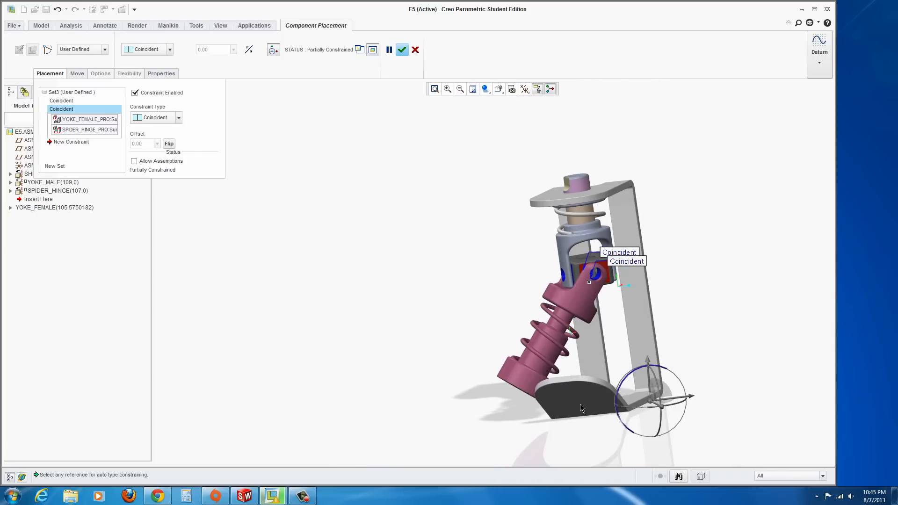
scroll(580, 403, down, 2)
middle_drag(604, 316, 568, 269)
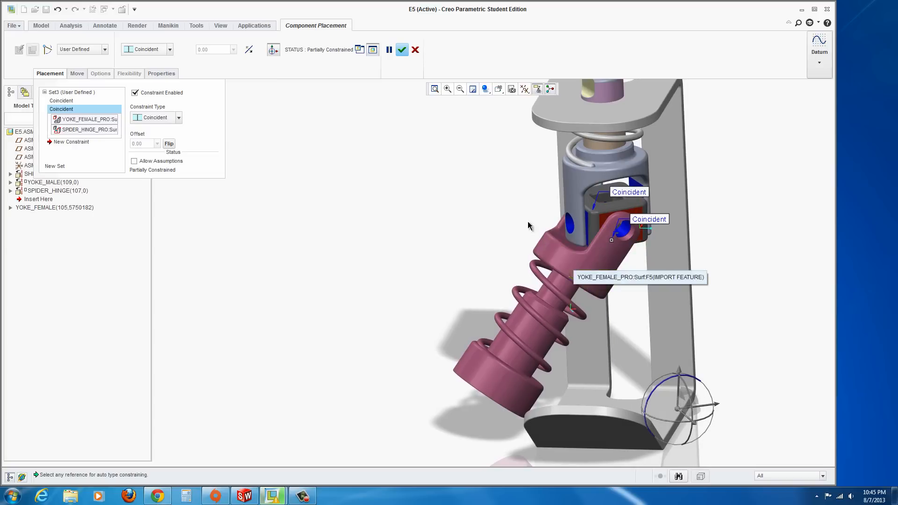
click(402, 50)
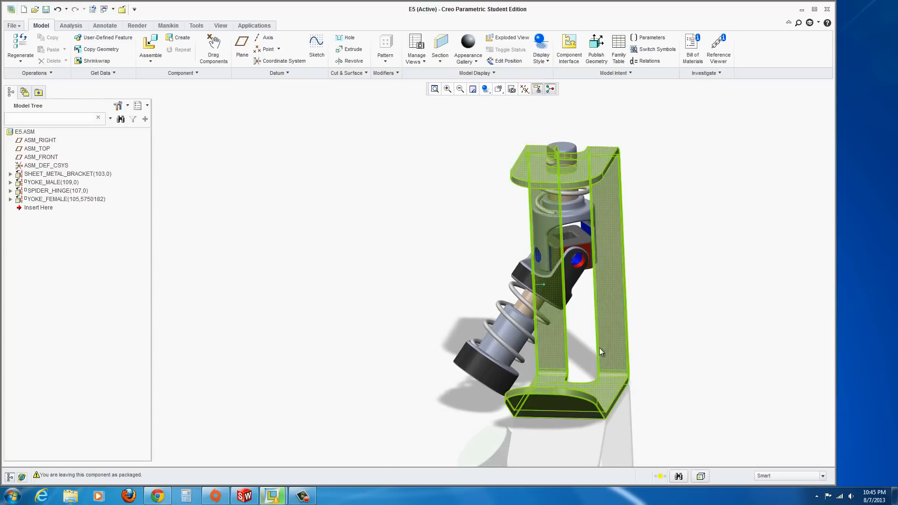
Open the model tree item display settings and close them with OK
middle_drag(599, 347, 544, 398)
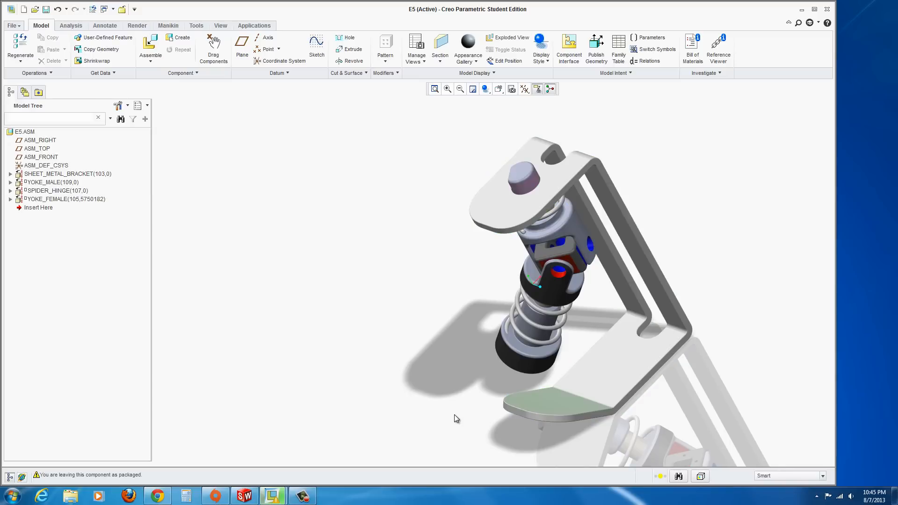
middle_drag(546, 284, 445, 332)
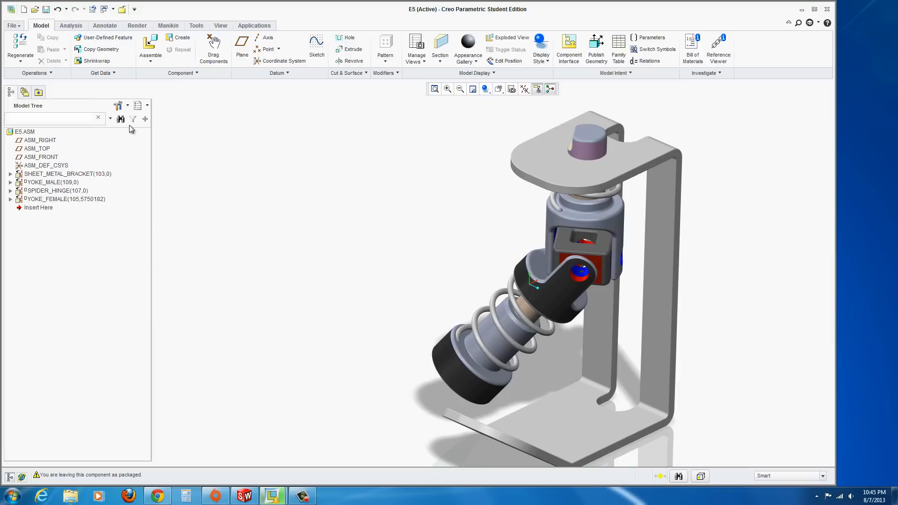
click(123, 108)
click(124, 121)
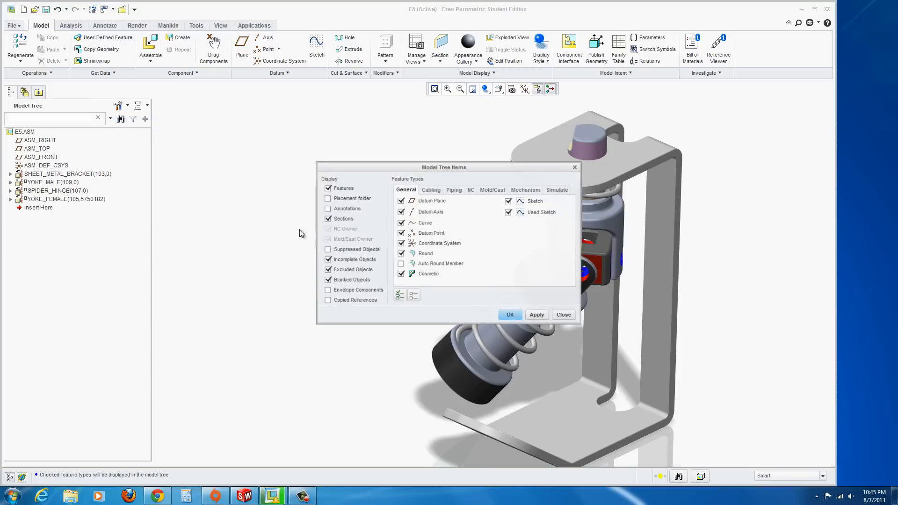
click(516, 320)
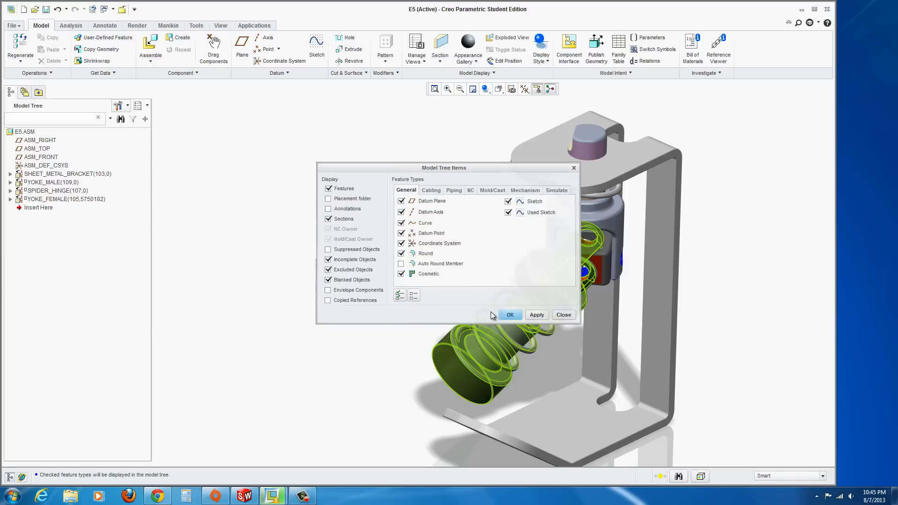
Edit the female yoke's placement and add a Parallel constraint between its end face and the bracket's base face
right_click(33, 202)
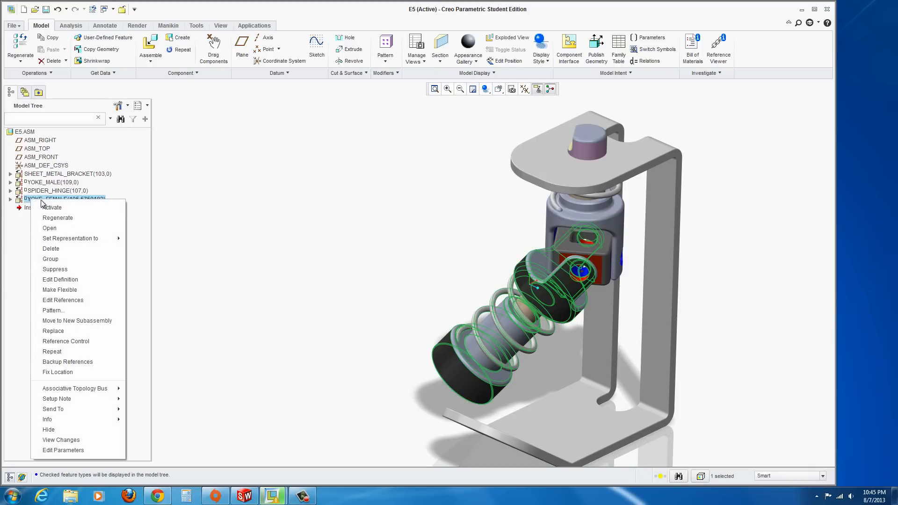
click(72, 281)
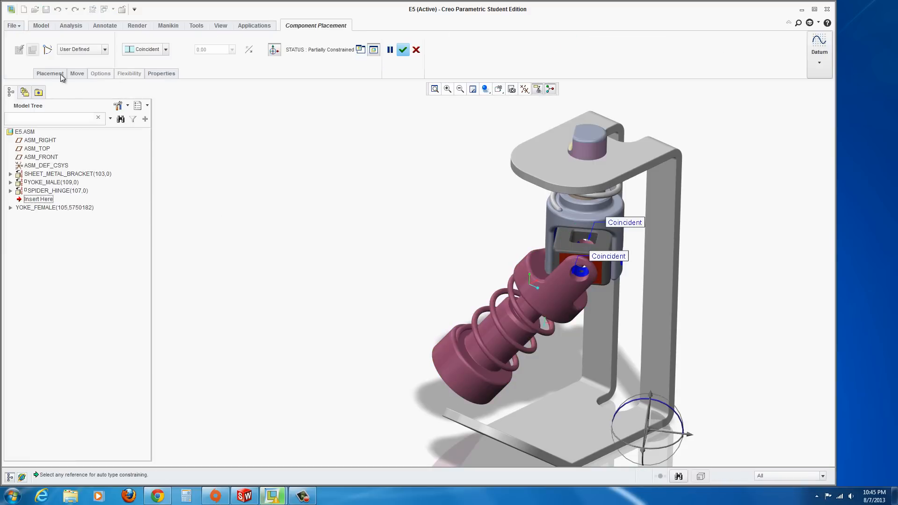
click(49, 74)
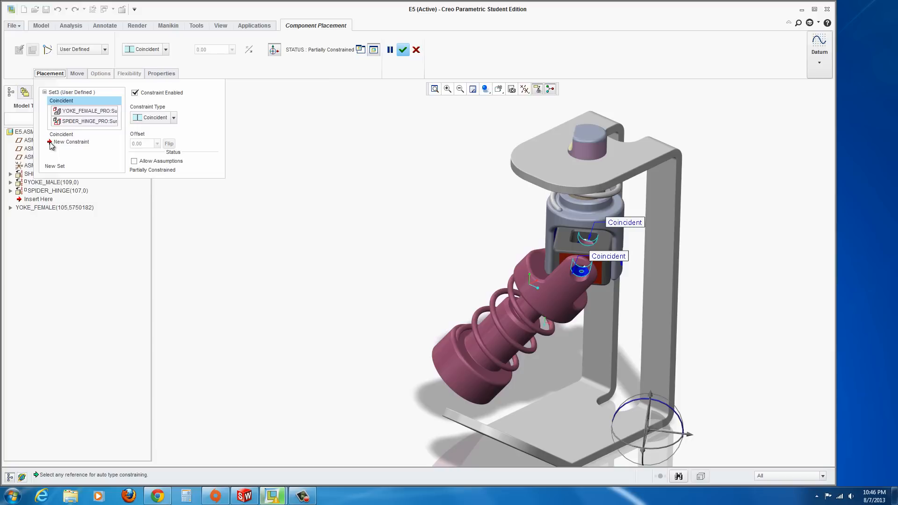
click(70, 142)
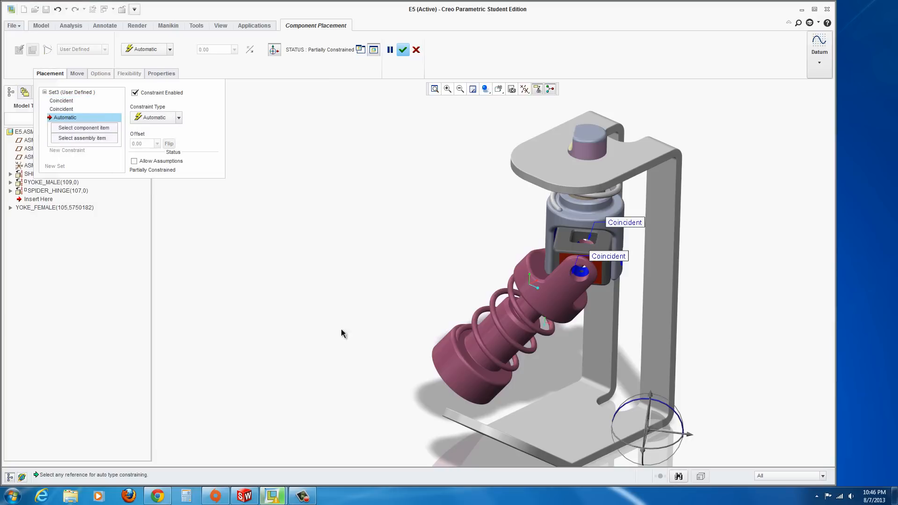
middle_drag(484, 399, 452, 360)
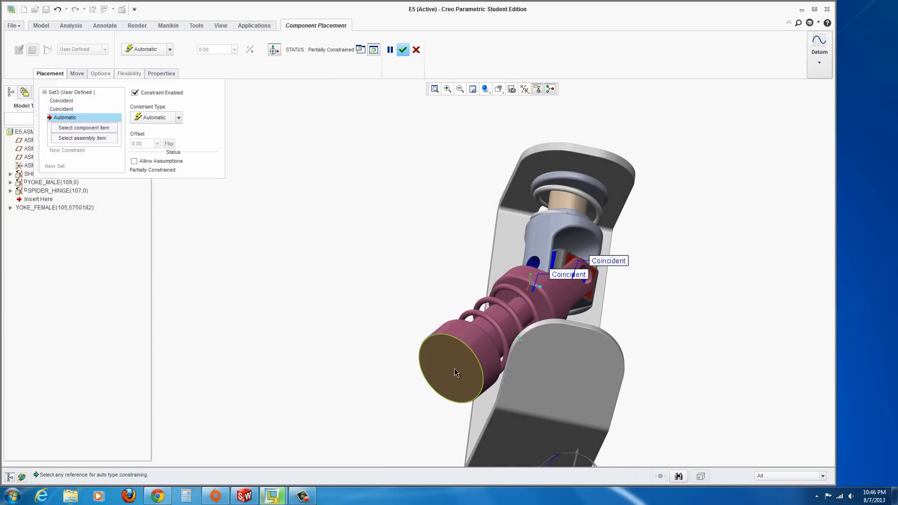
click(456, 373)
middle_drag(388, 372, 299, 403)
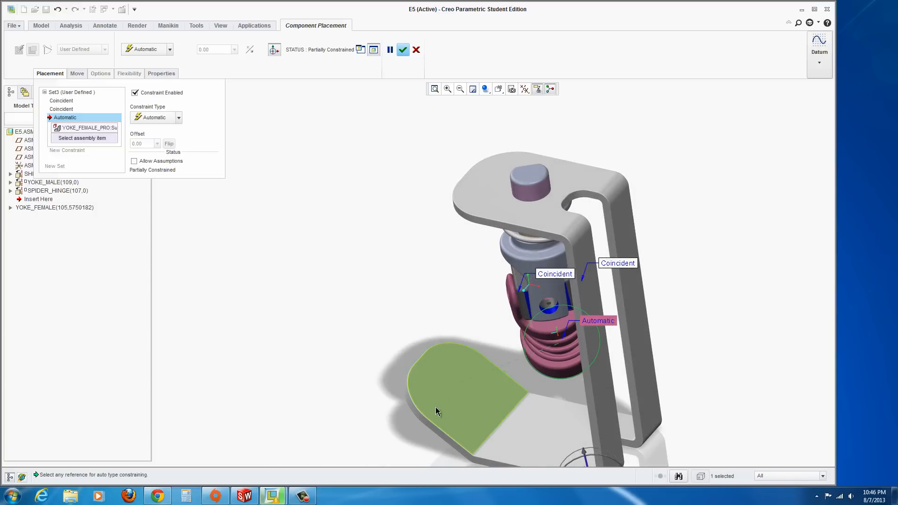
click(458, 391)
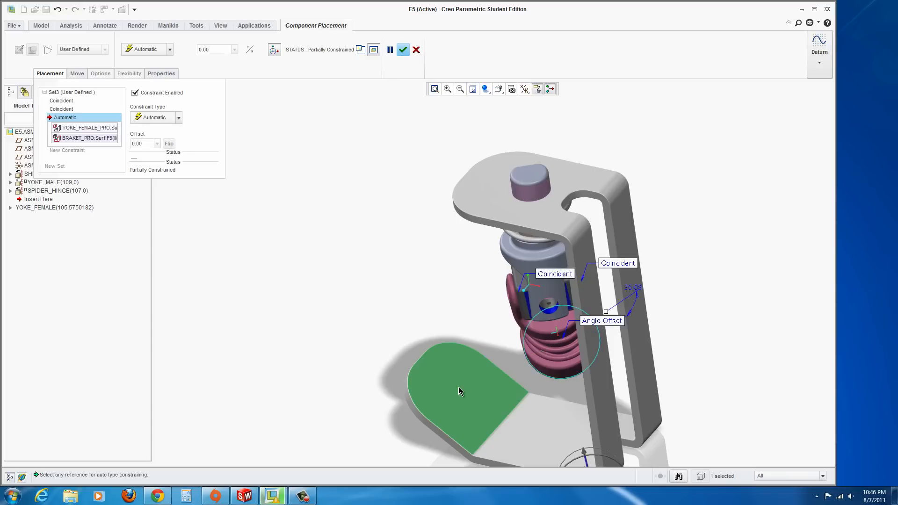
middle_drag(371, 335, 429, 358)
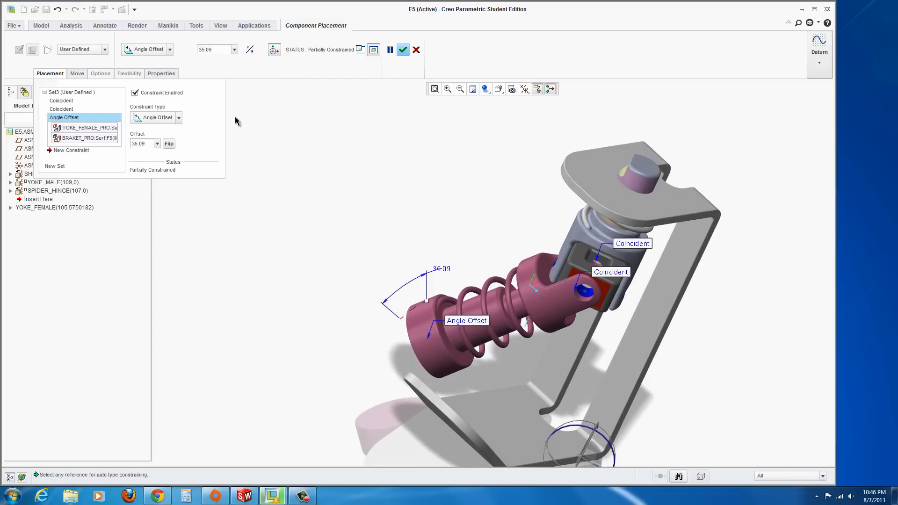
click(179, 118)
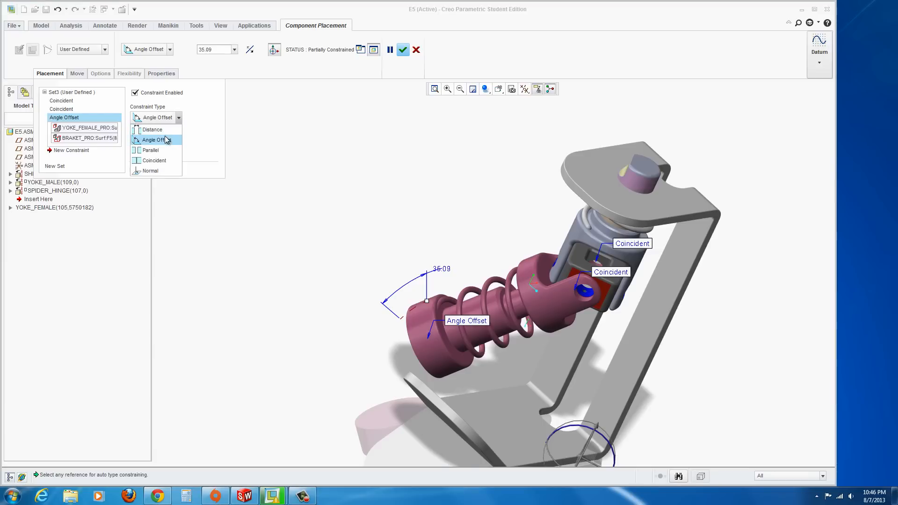
click(146, 151)
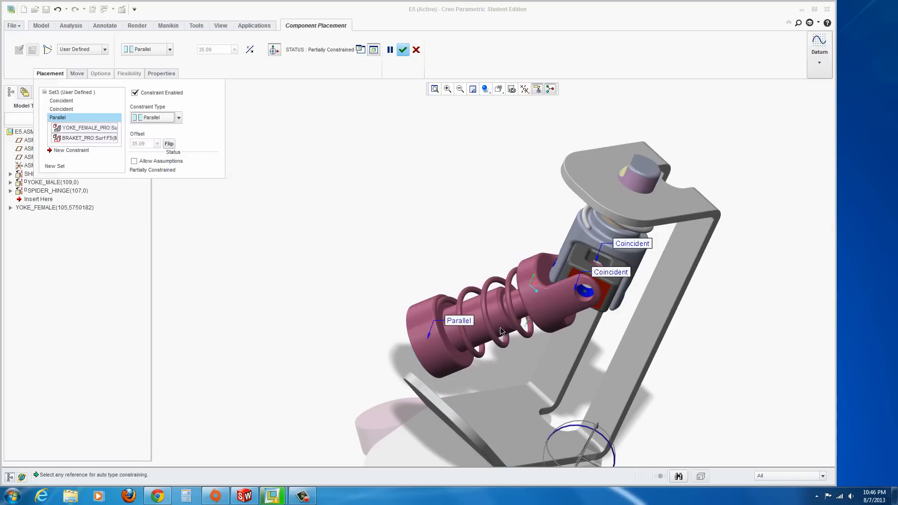
Delete the Parallel constraint between the female yoke's end face and the bracket's base face
mouse_move(520, 364)
middle_down()
mouse_move(543, 368)
mouse_move(552, 353)
mouse_move(533, 364)
middle_up()
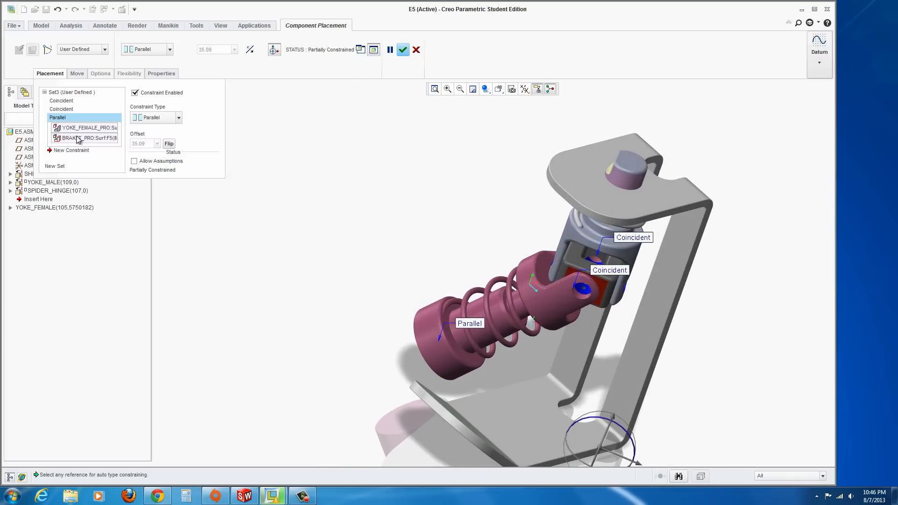
right_click(59, 122)
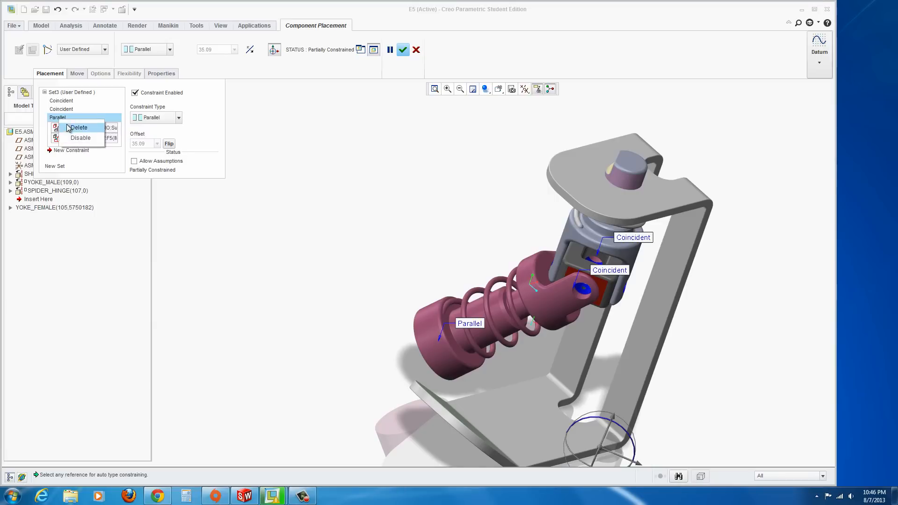
click(79, 128)
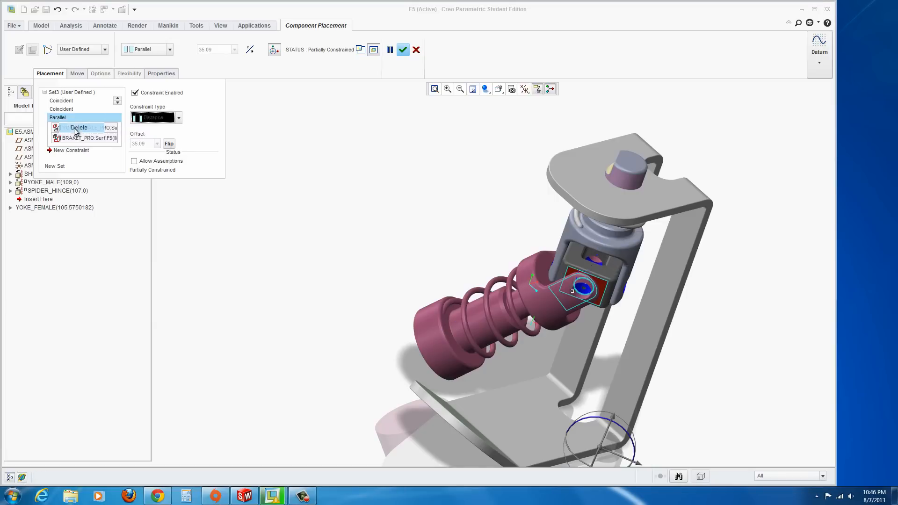
Change the female yoke's face constraint with the spider hinge to Parallel, then delete that constraint
click(184, 122)
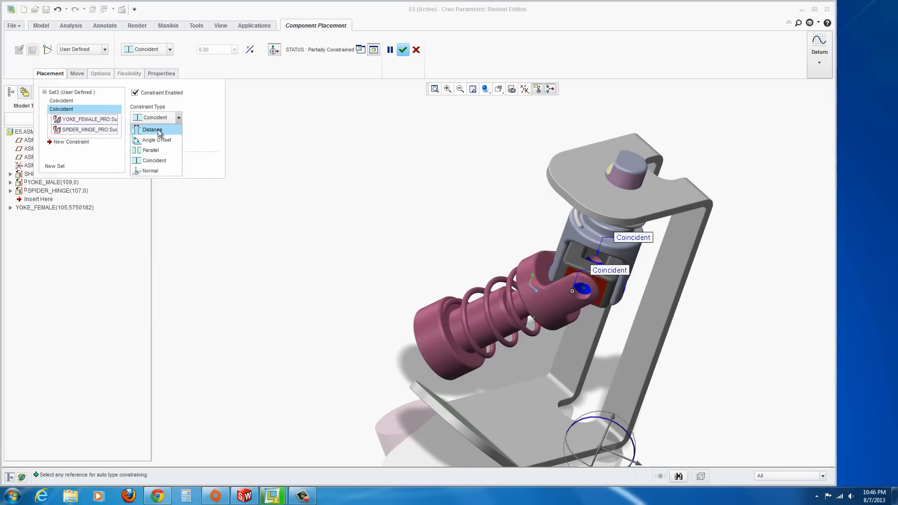
click(153, 149)
middle_drag(466, 433, 469, 389)
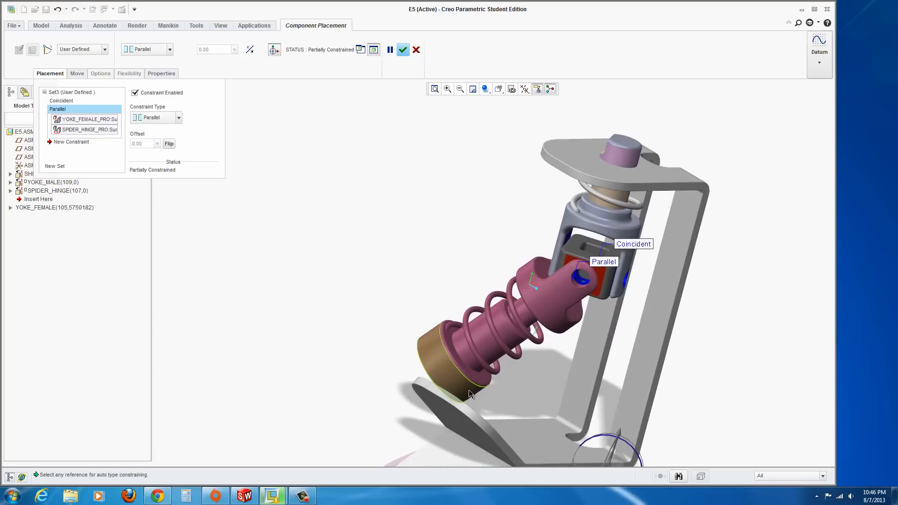
scroll(469, 390, up, 2)
scroll(538, 391, up, 2)
scroll(559, 396, down, 4)
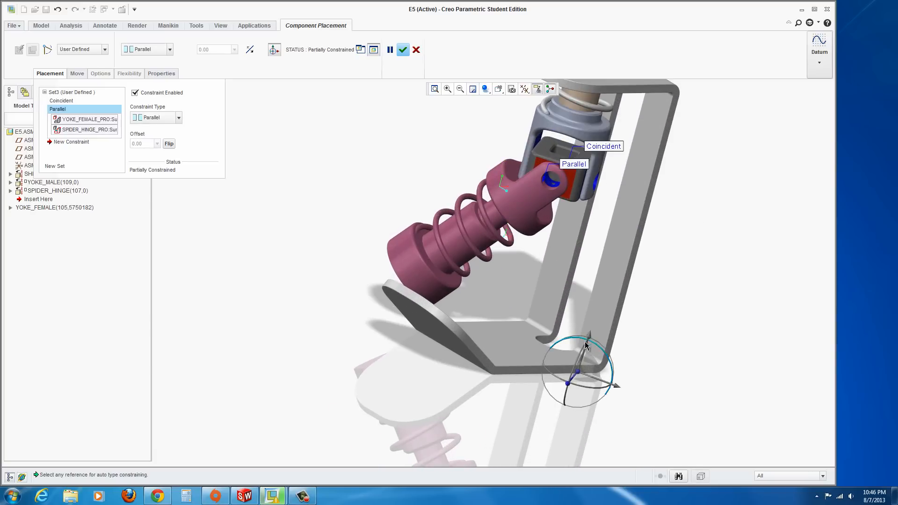
drag(567, 384, 547, 390)
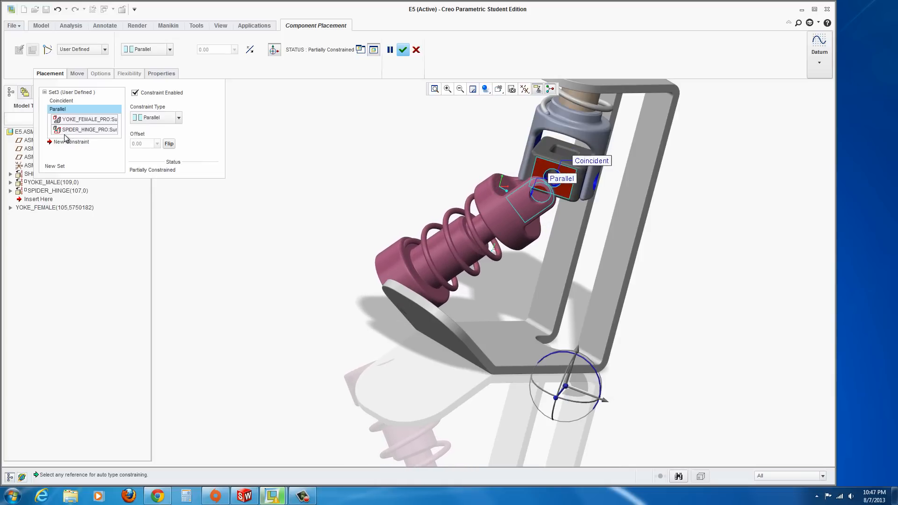
right_click(58, 113)
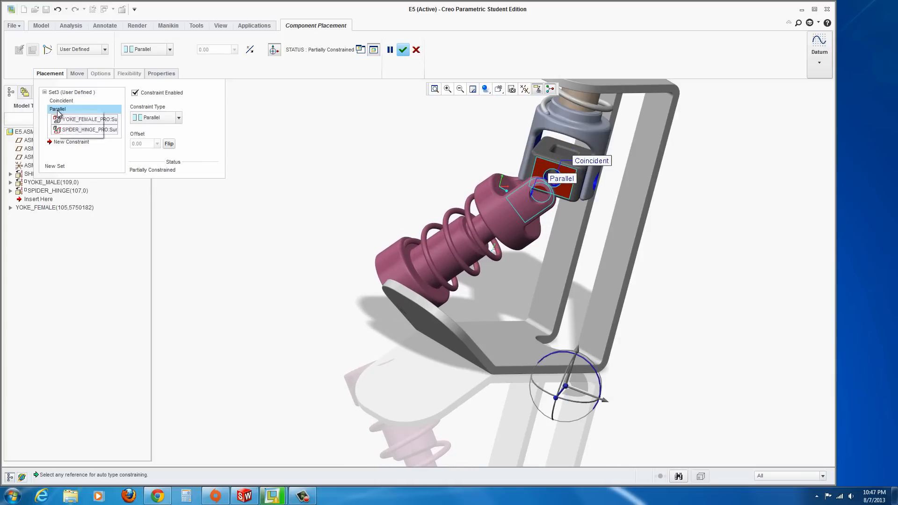
click(76, 119)
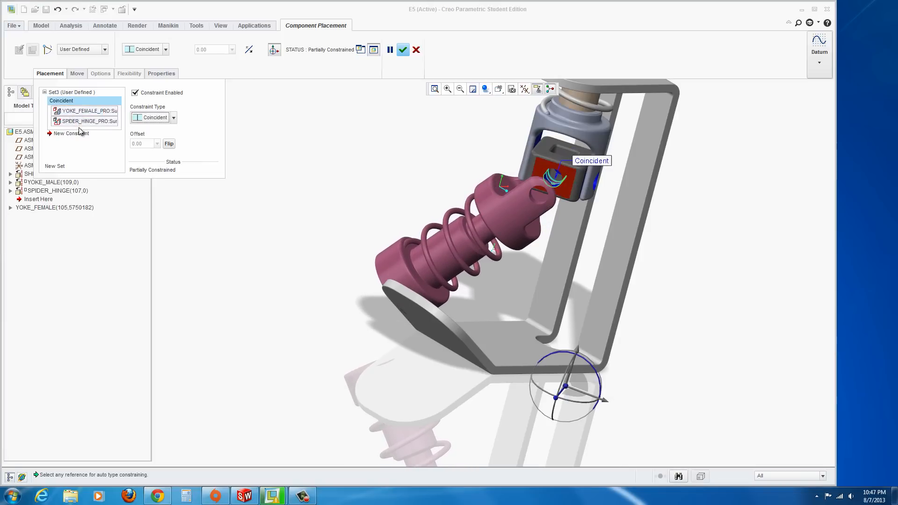
Add an automatic constraint between the female yoke fork's flat face and the spider hinge, then finish placement
middle_drag(499, 186, 445, 225)
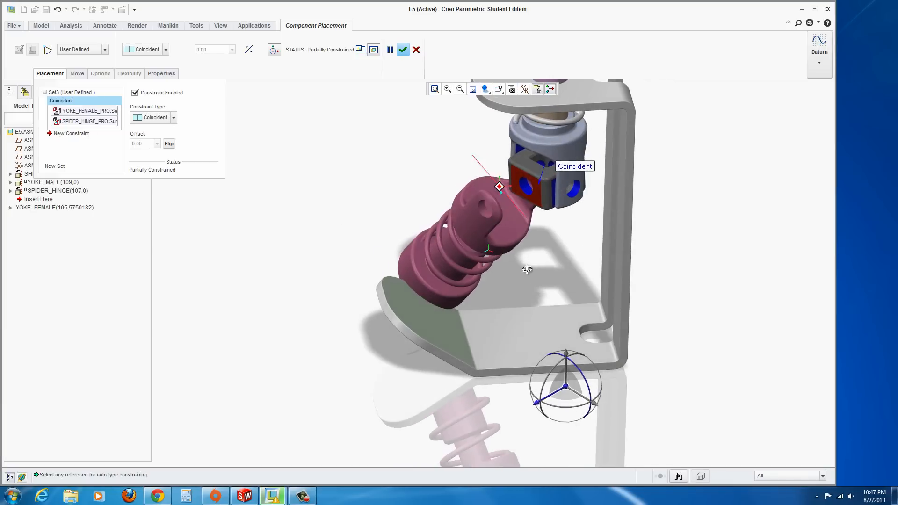
scroll(562, 181, down, 3)
scroll(551, 189, down, 2)
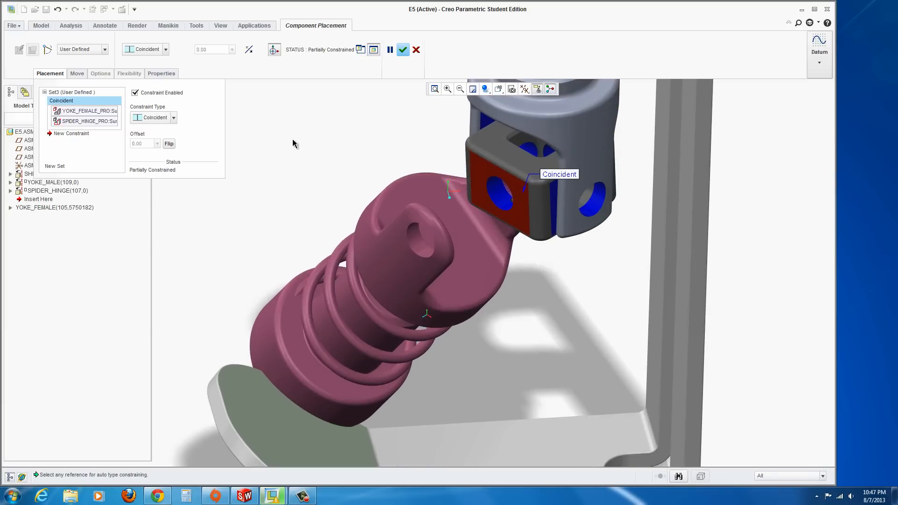
click(69, 136)
click(475, 276)
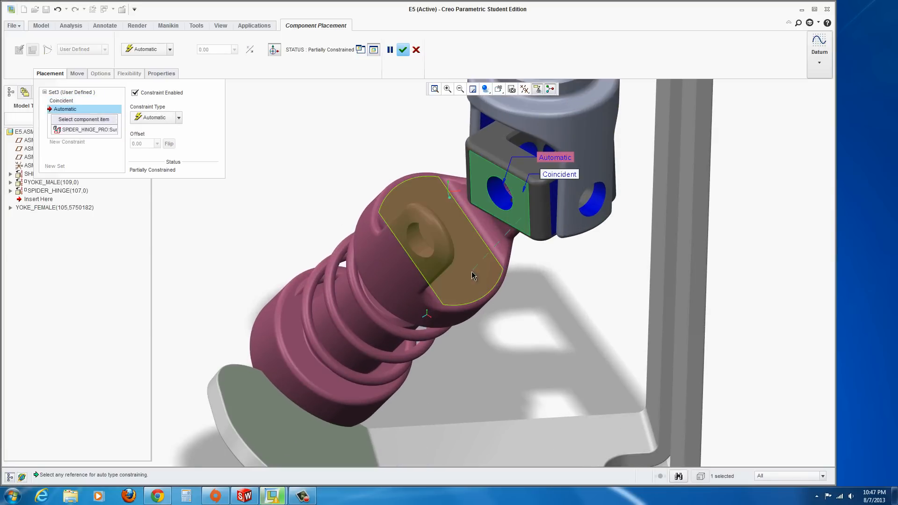
middle_drag(471, 271, 308, 246)
click(315, 248)
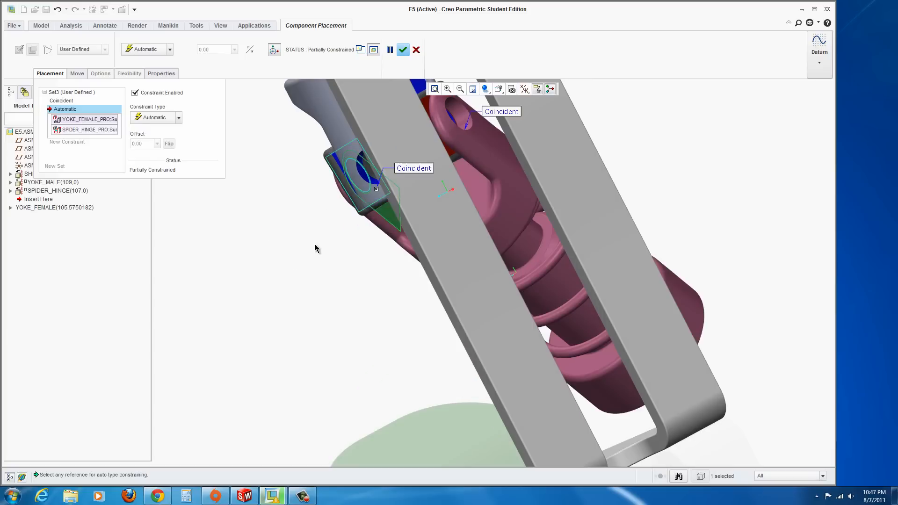
middle_drag(332, 274, 463, 274)
click(401, 53)
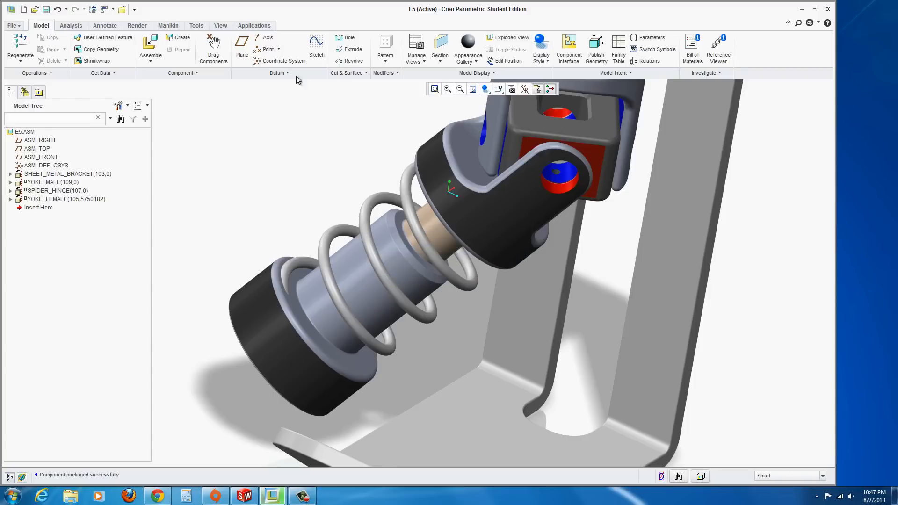
Drag the female yoke to a new position with Drag Components and close the Drag dialog
click(213, 49)
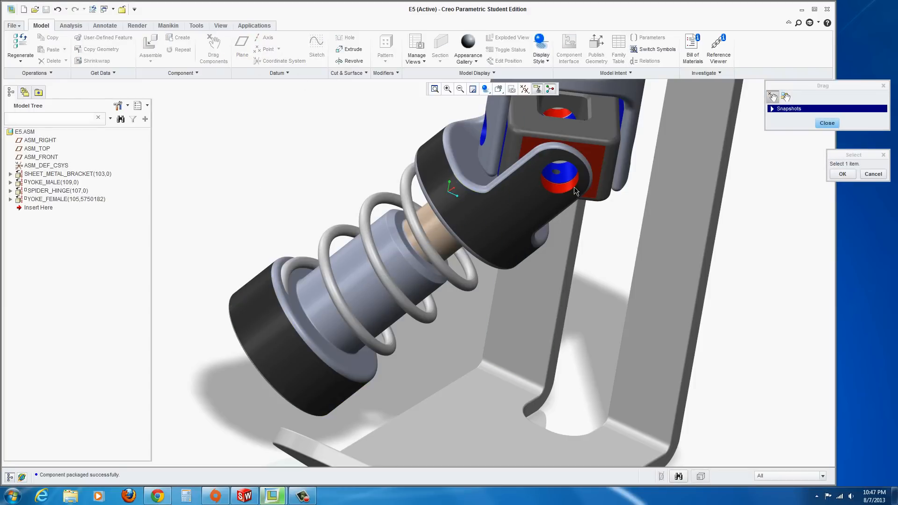
click(556, 204)
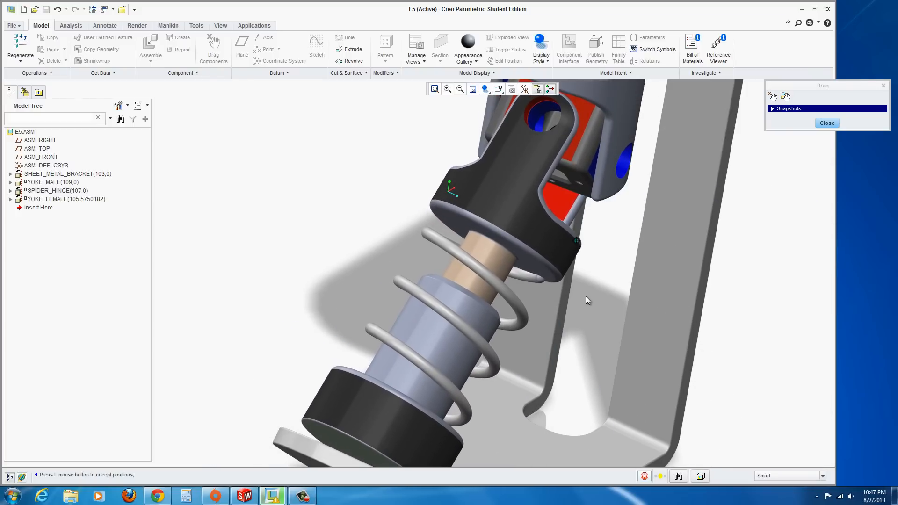
click(585, 296)
scroll(513, 348, up, 3)
scroll(474, 440, up, 1)
scroll(484, 447, down, 3)
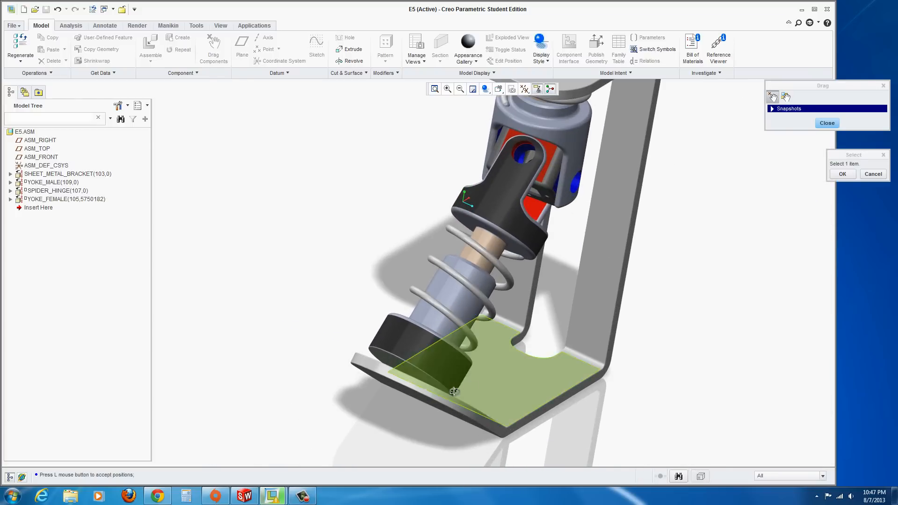
middle_drag(458, 394, 377, 392)
scroll(380, 393, down, 3)
middle_drag(461, 343, 405, 308)
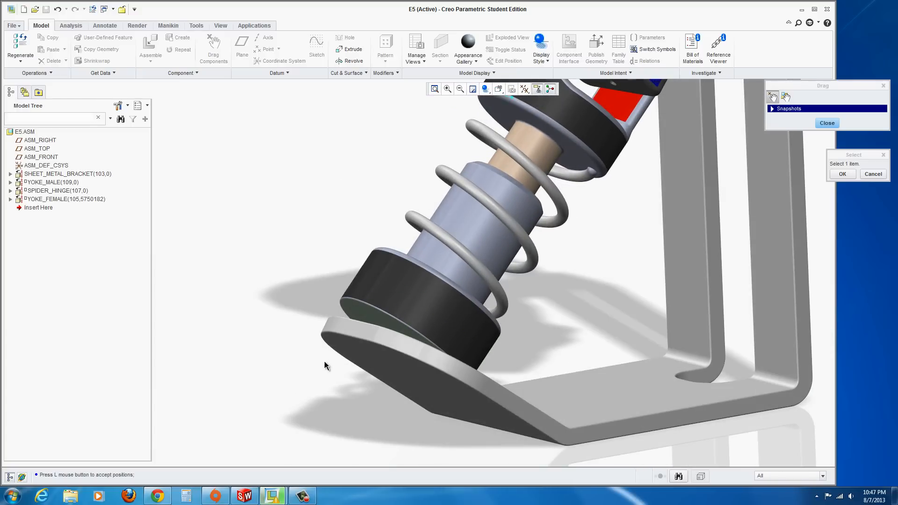
mouse_move(326, 365)
middle_down()
mouse_move(322, 372)
mouse_move(333, 375)
mouse_move(321, 375)
middle_up()
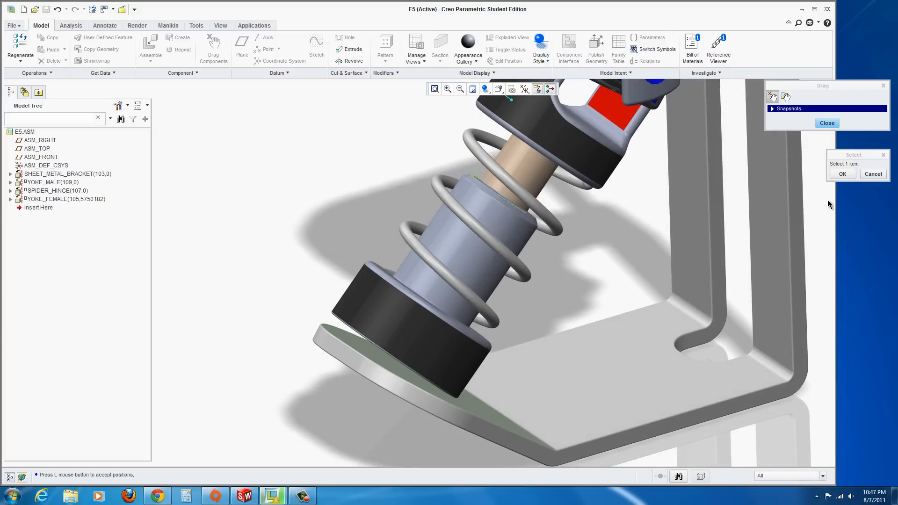
click(827, 124)
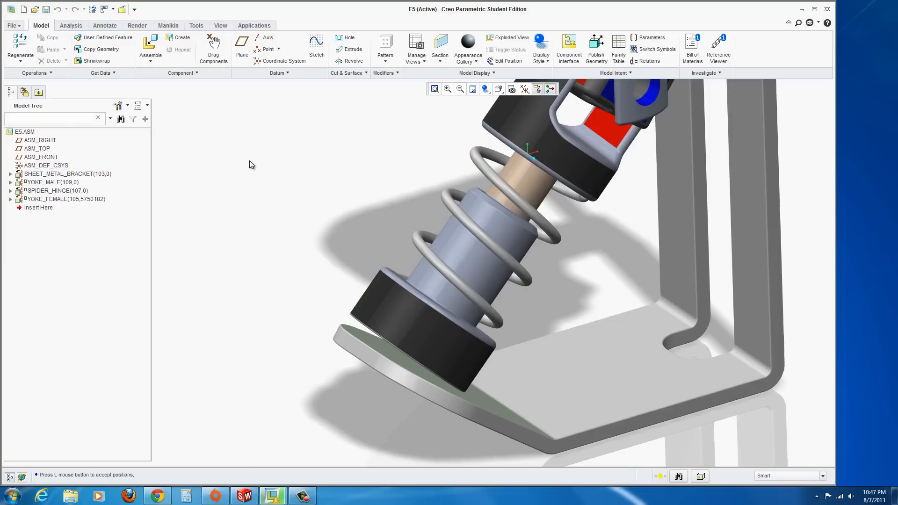
Edit the female yoke's placement and change its coincident constraint with the spider hinge to Parallel
right_click(52, 200)
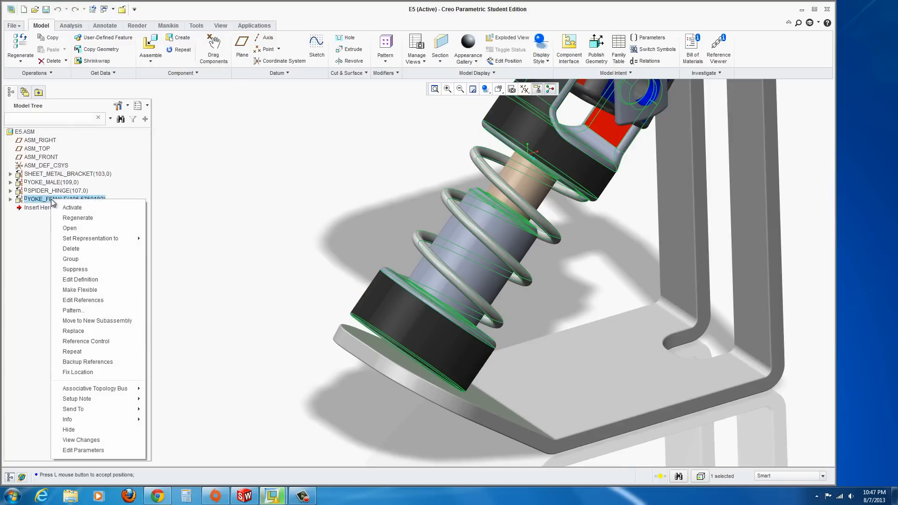
click(89, 279)
middle_drag(365, 353, 367, 351)
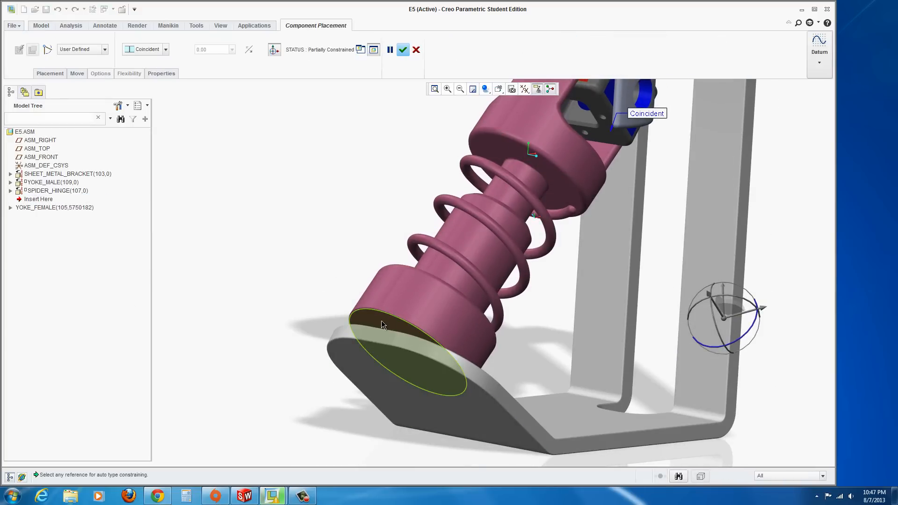
click(50, 73)
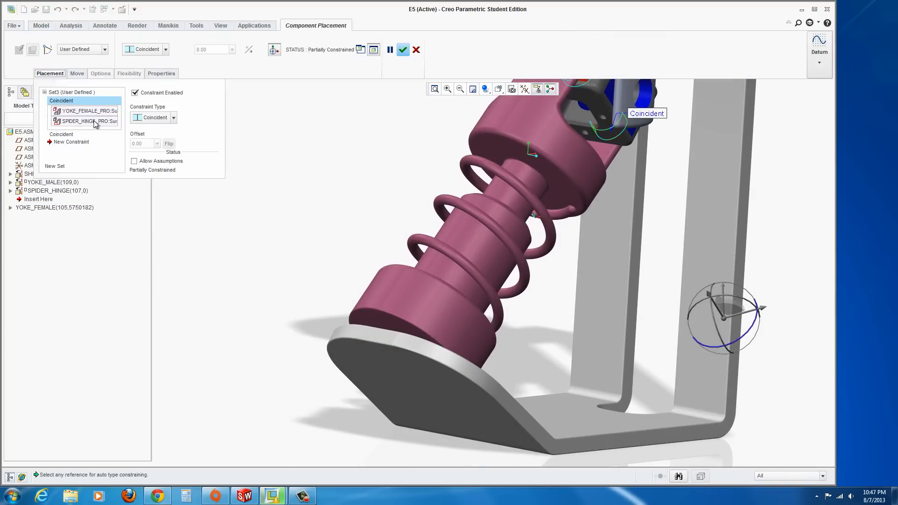
click(173, 118)
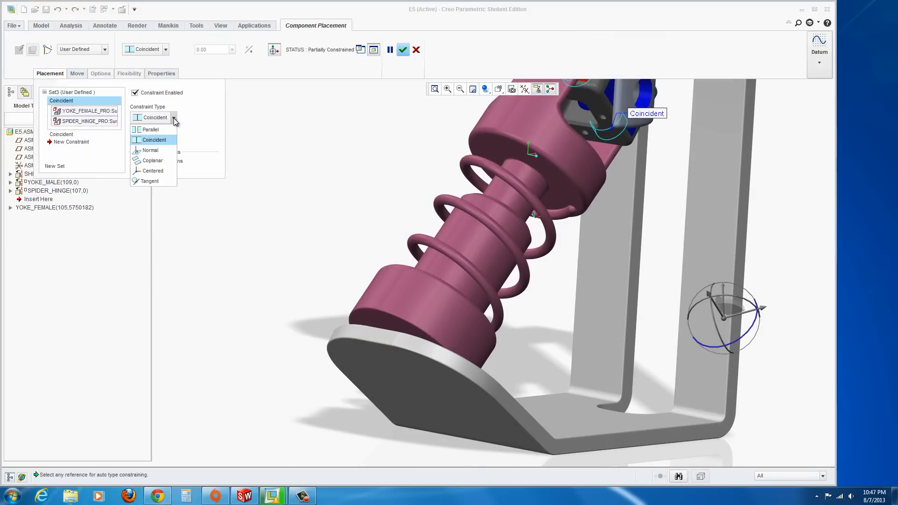
click(150, 130)
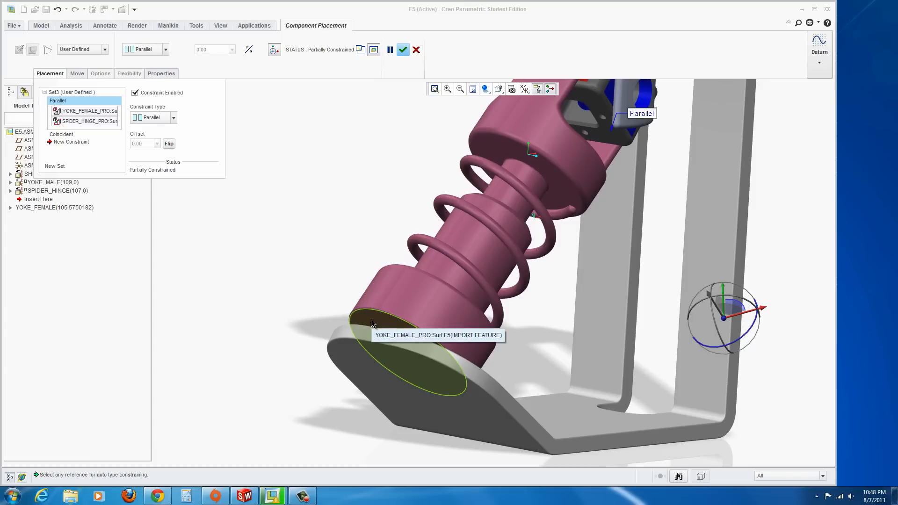
Constrain the female yoke's end face coincident with the bracket's base face
click(377, 323)
middle_drag(310, 327, 258, 343)
click(401, 360)
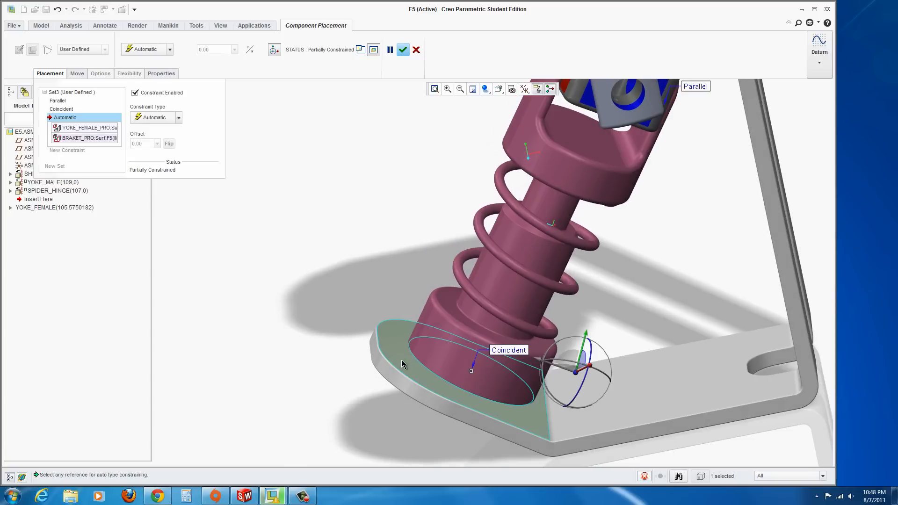
scroll(335, 414, up, 1)
scroll(458, 382, down, 2)
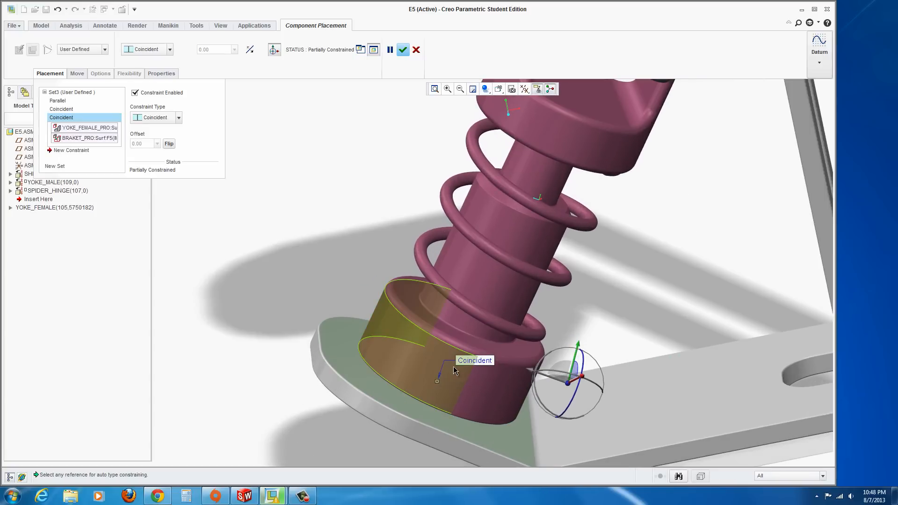
Add a coincident constraint between the female yoke fork's hole and the spider hinge's hole
middle_drag(453, 366, 460, 348)
scroll(497, 348, up, 3)
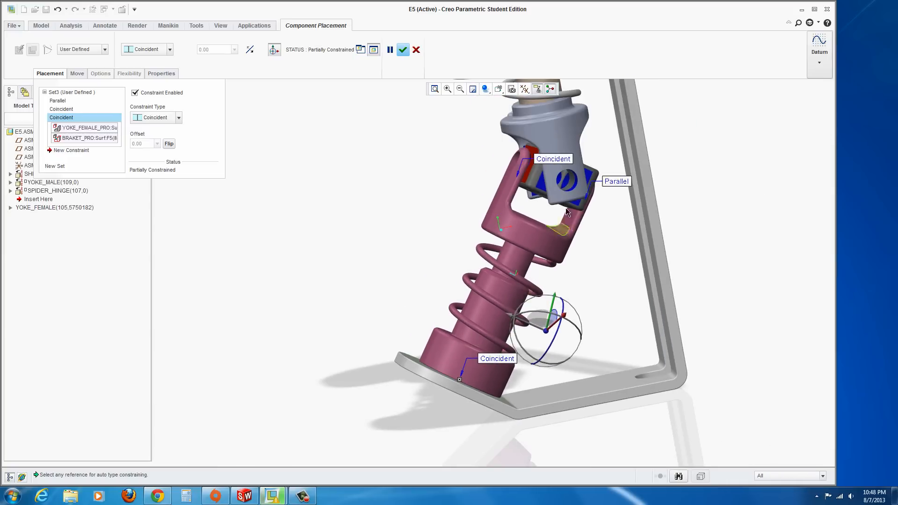
middle_drag(566, 208, 596, 213)
scroll(538, 170, down, 5)
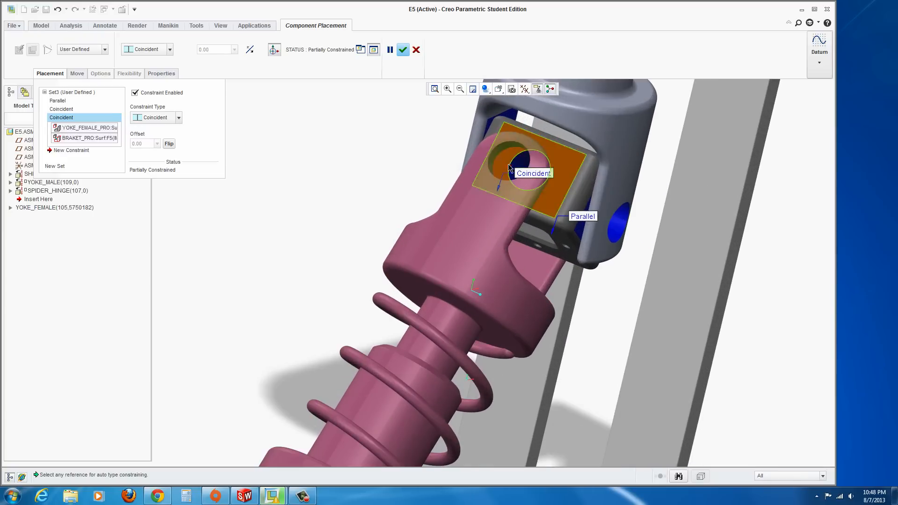
scroll(519, 172, down, 2)
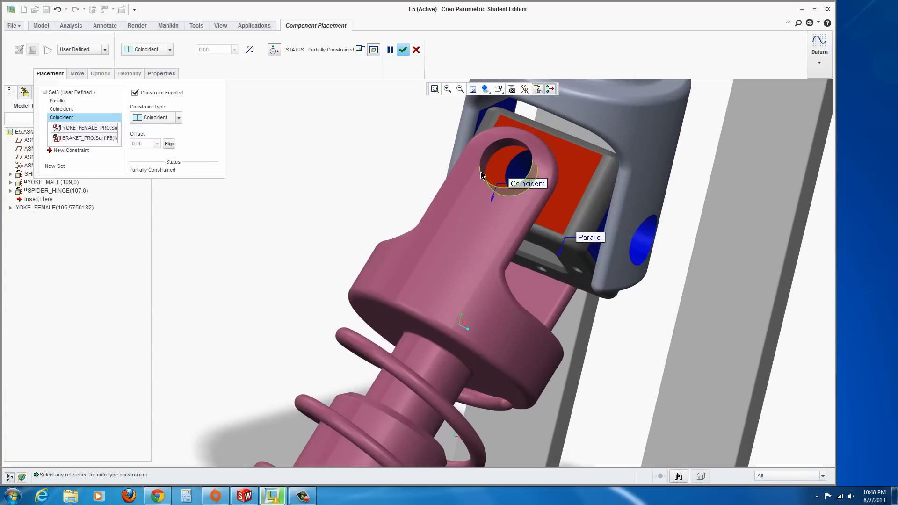
scroll(510, 164, down, 1)
middle_drag(510, 165, 375, 178)
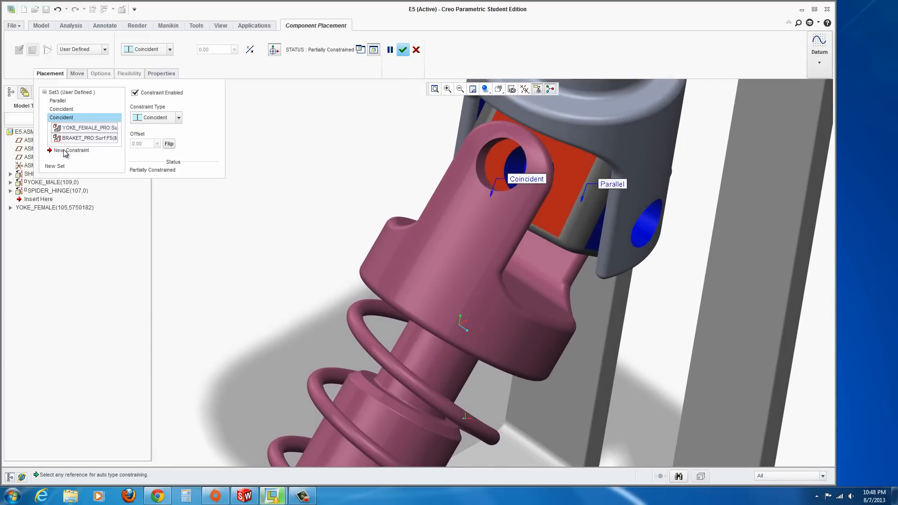
click(57, 151)
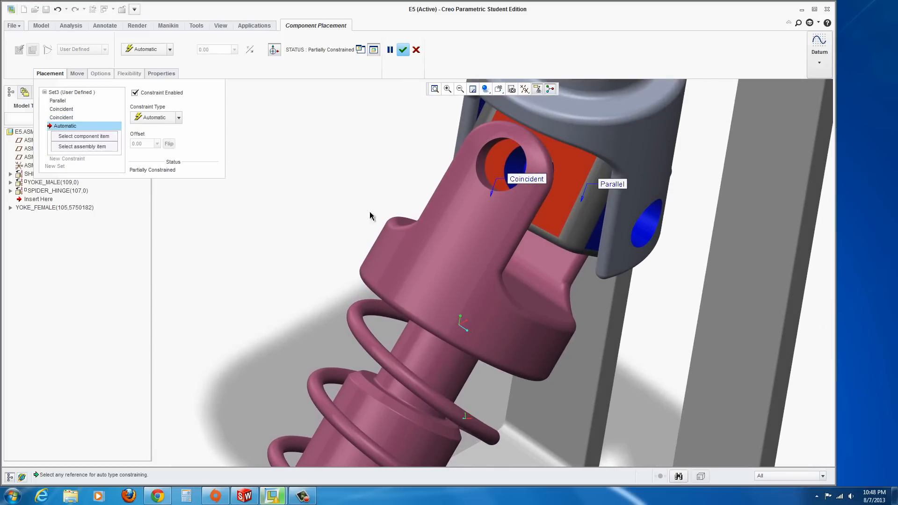
click(487, 150)
click(524, 140)
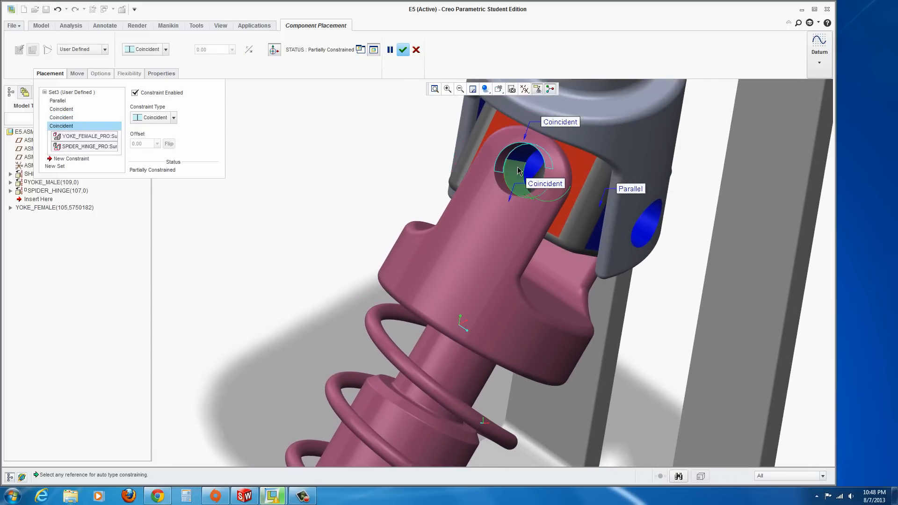
scroll(358, 284, down, 10)
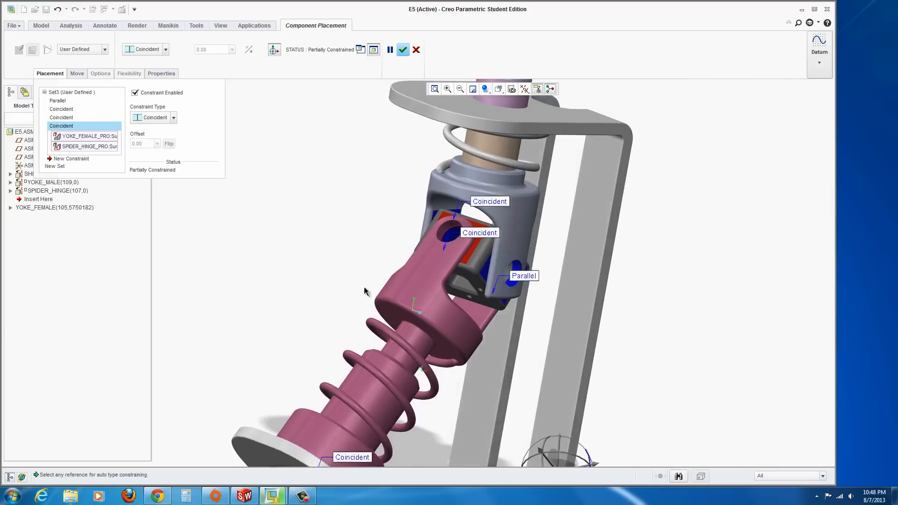
scroll(338, 345, up, 5)
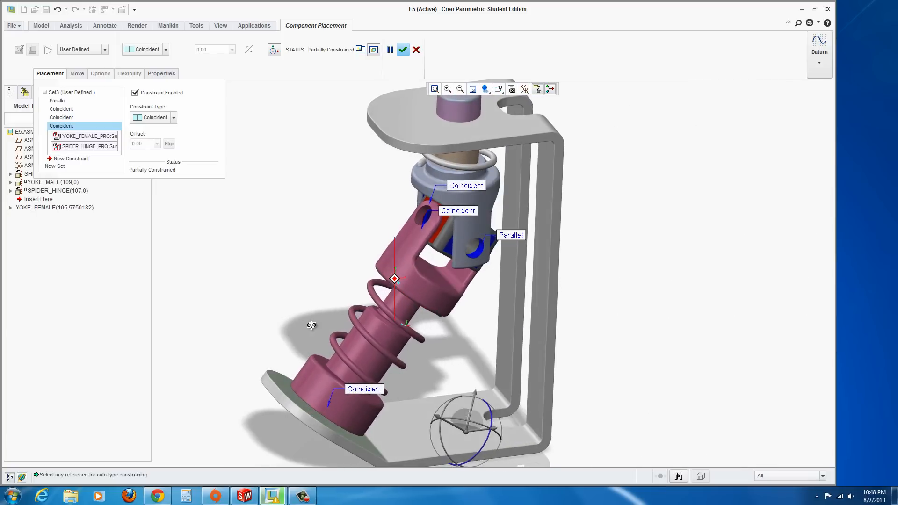
Accept the female yoke's placement and try to drag the assembly's components with Drag Components
click(403, 51)
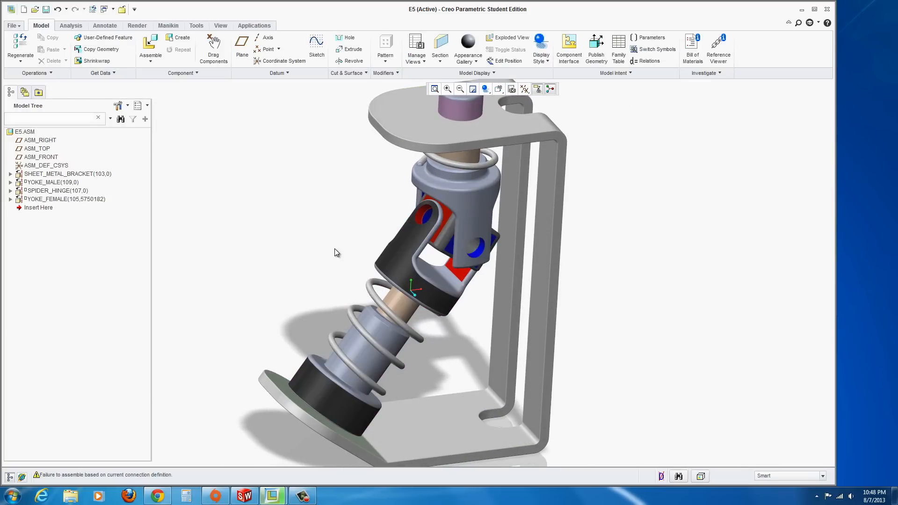
scroll(334, 251, down, 4)
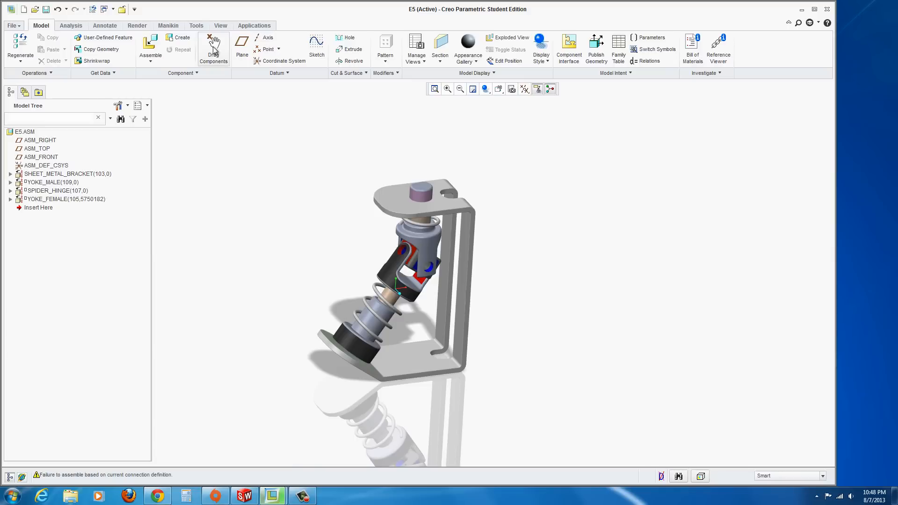
click(215, 46)
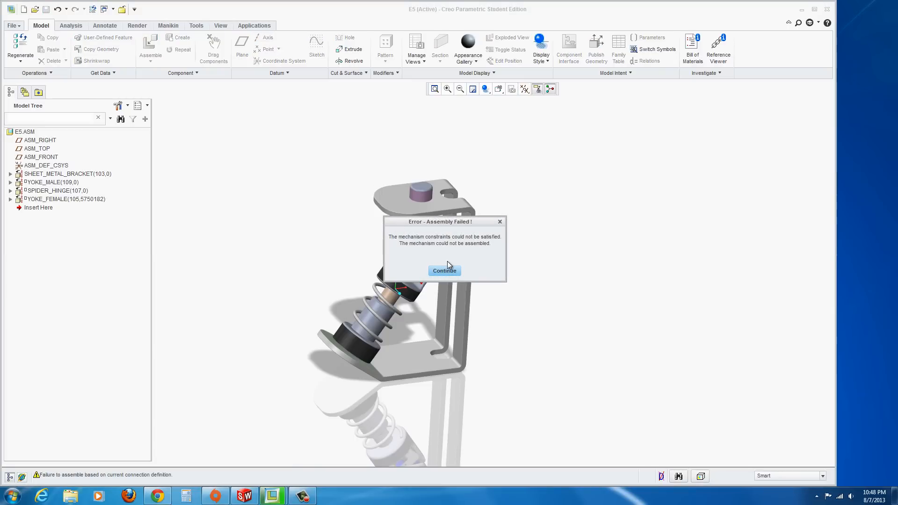
click(450, 272)
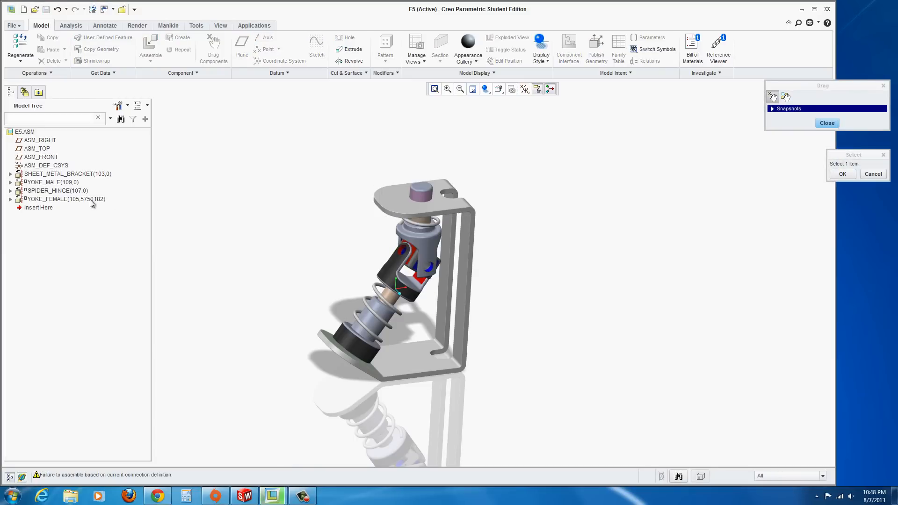
click(391, 312)
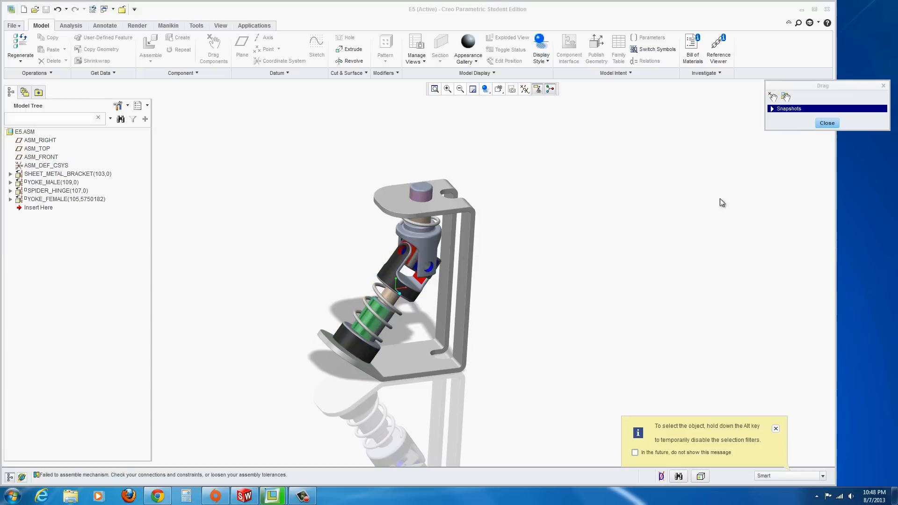
click(827, 123)
Edit the female yoke's placement and delete its Parallel constraint with the spider hinge
scroll(327, 281, down, 1)
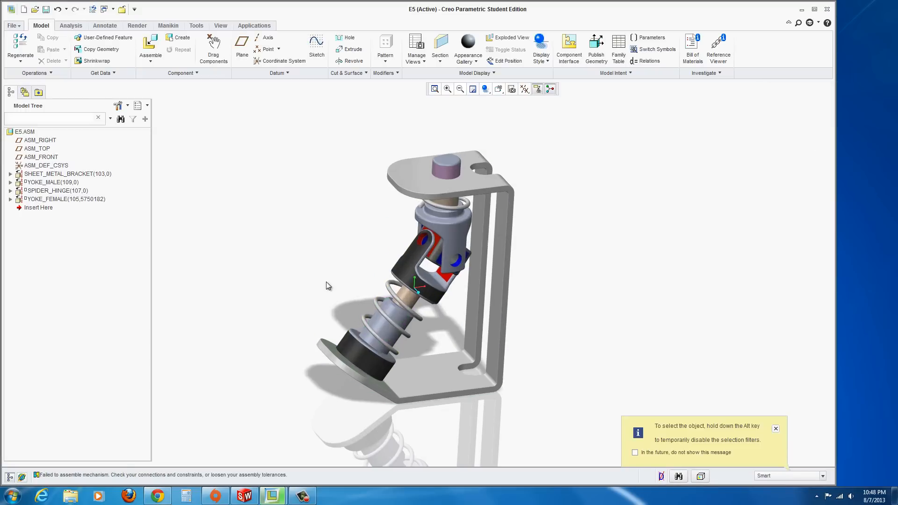
middle_drag(327, 281, 315, 249)
scroll(315, 248, down, 2)
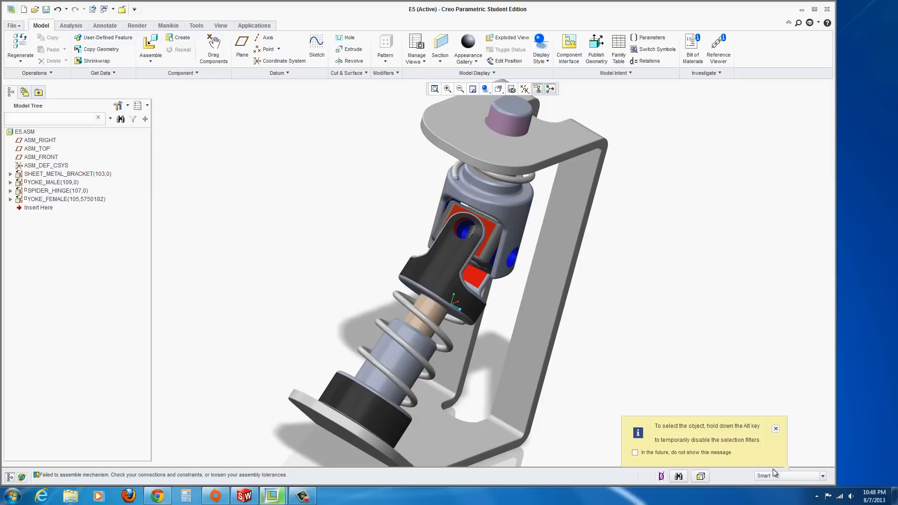
click(776, 430)
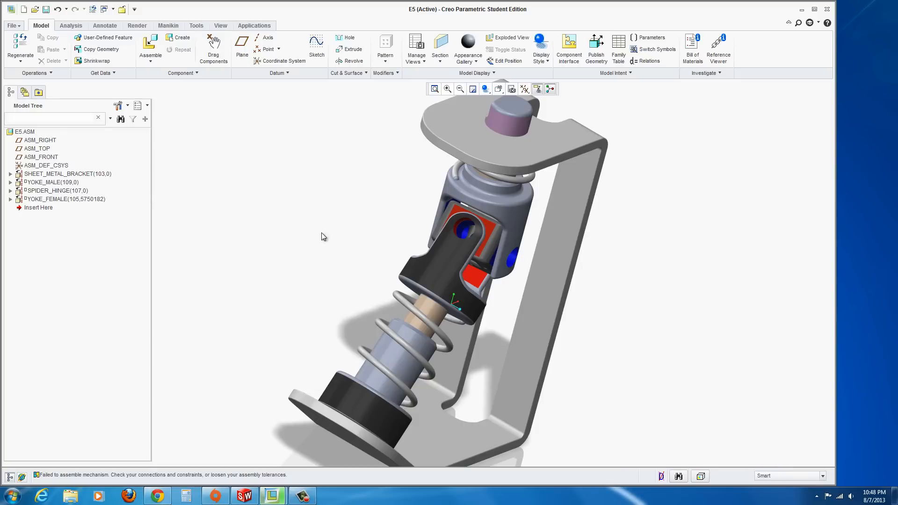
right_click(20, 202)
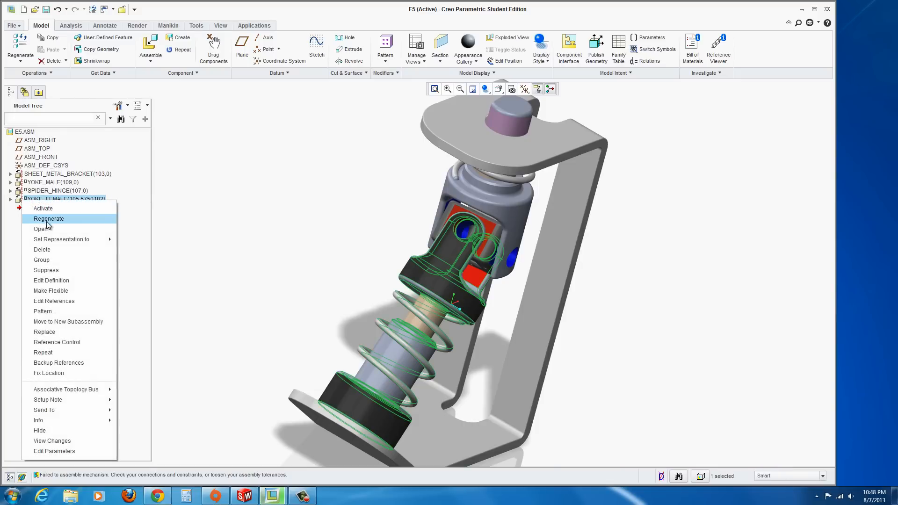
click(55, 281)
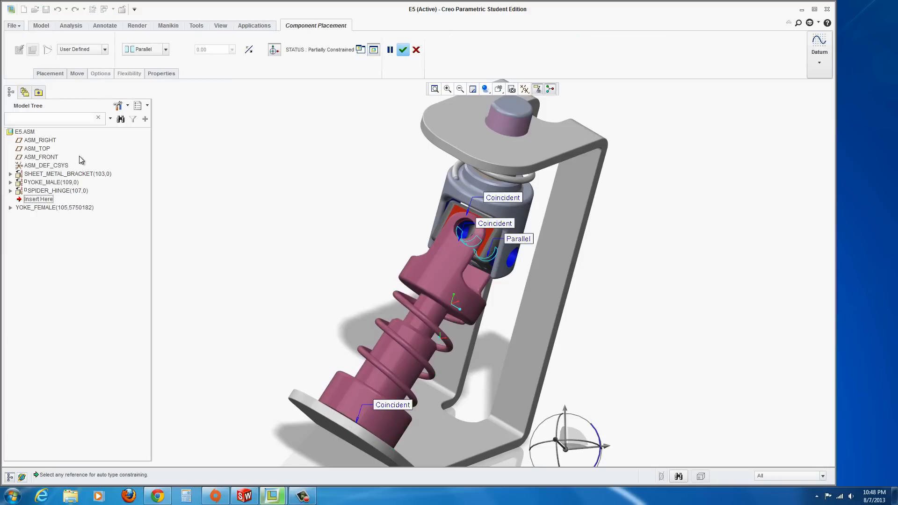
click(51, 75)
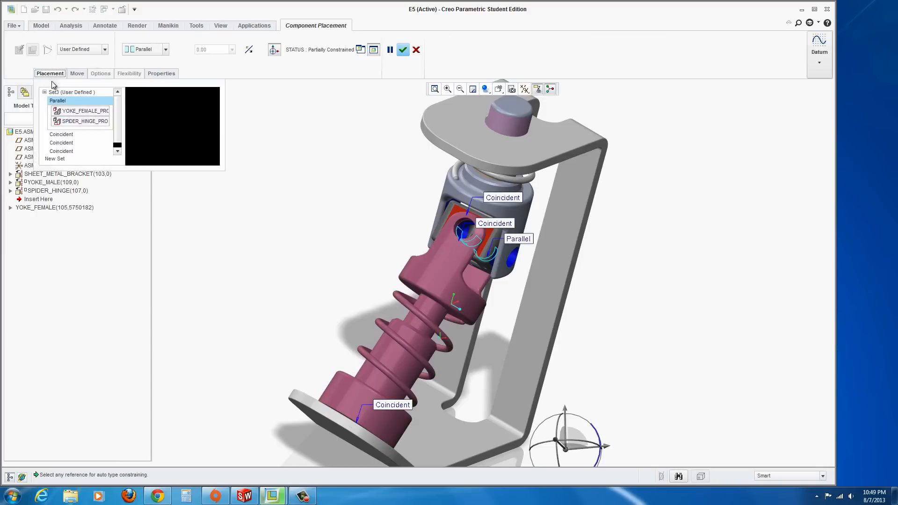
click(63, 114)
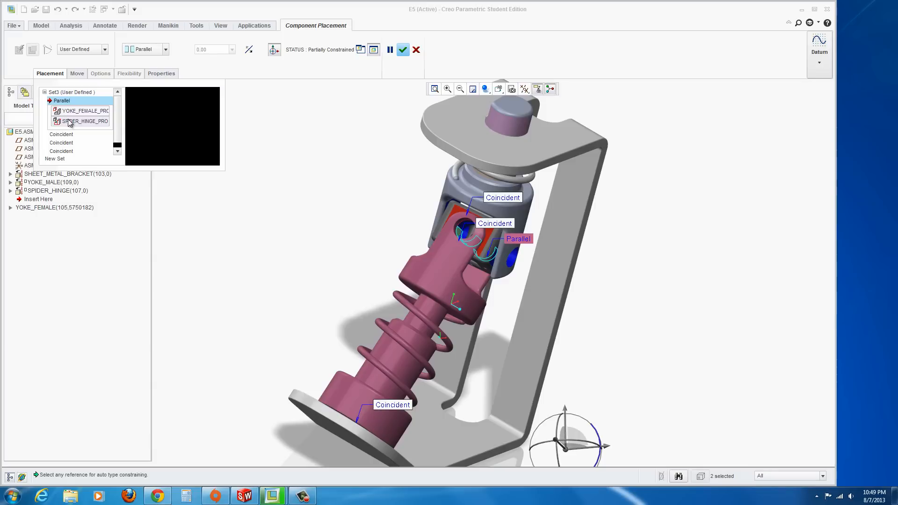
right_click(64, 103)
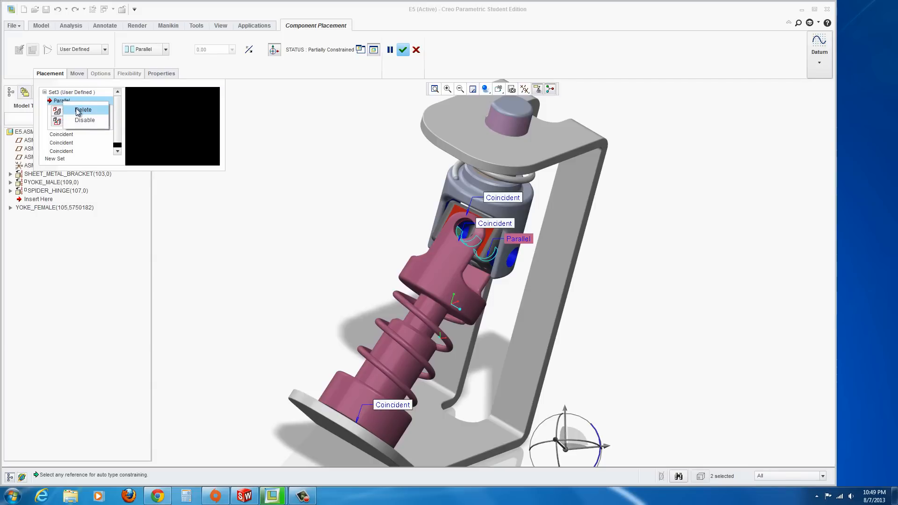
click(77, 110)
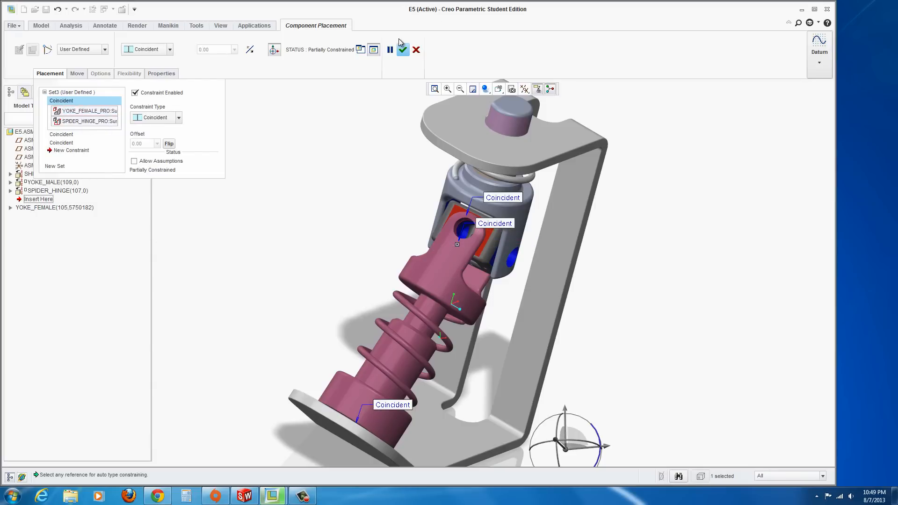
Change the female yoke's coincident constraint with the bracket's base face to Parallel and accept the placement
click(64, 135)
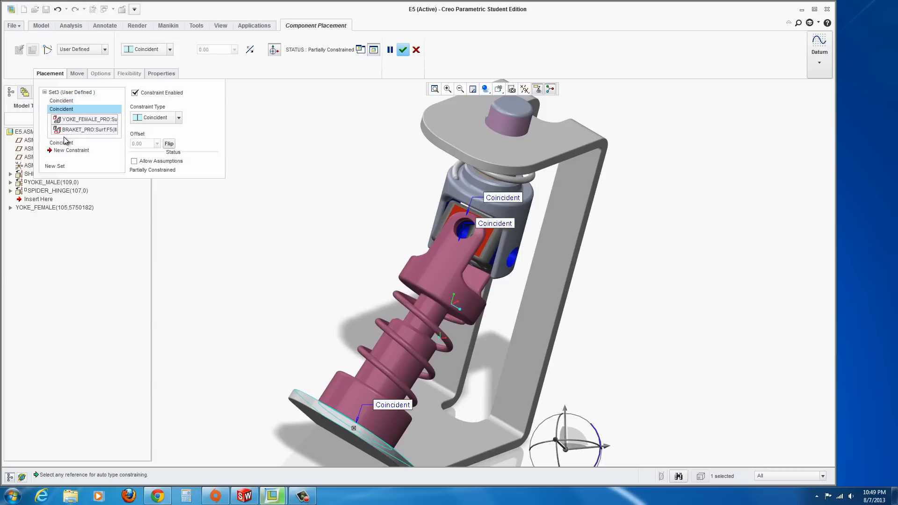
click(64, 143)
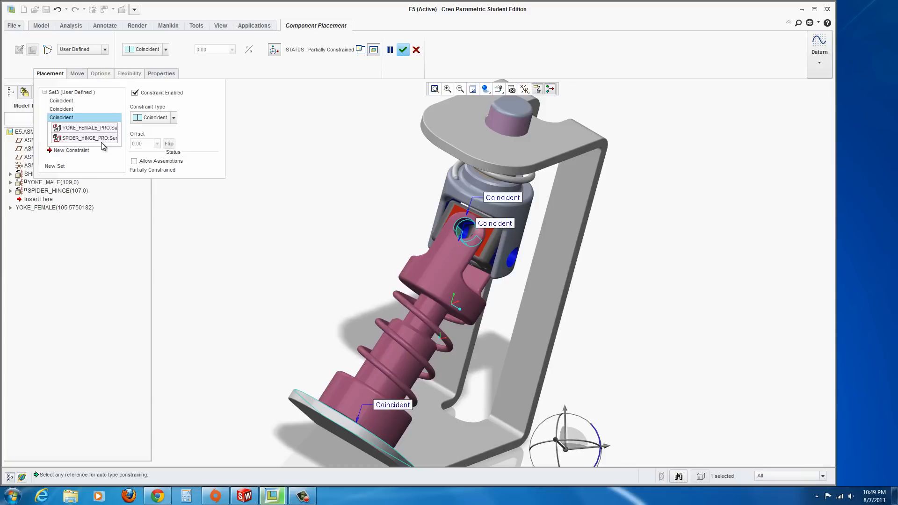
click(71, 139)
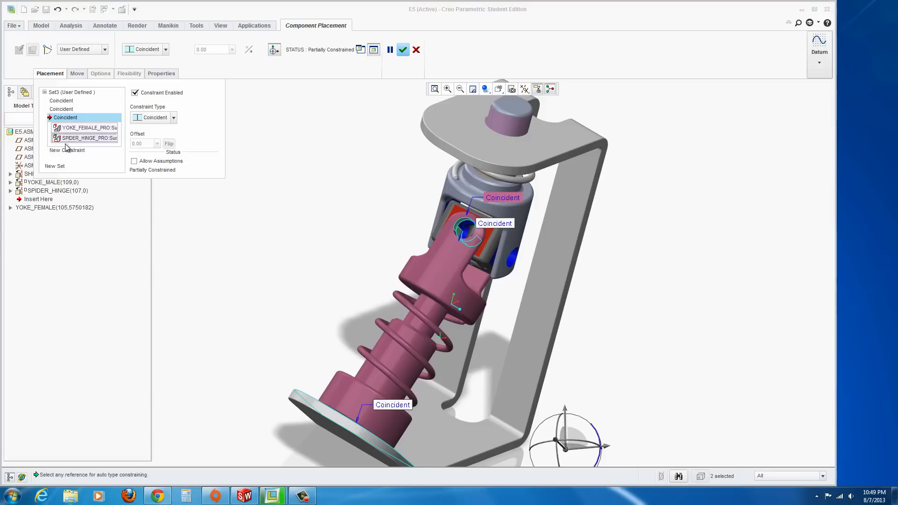
click(61, 109)
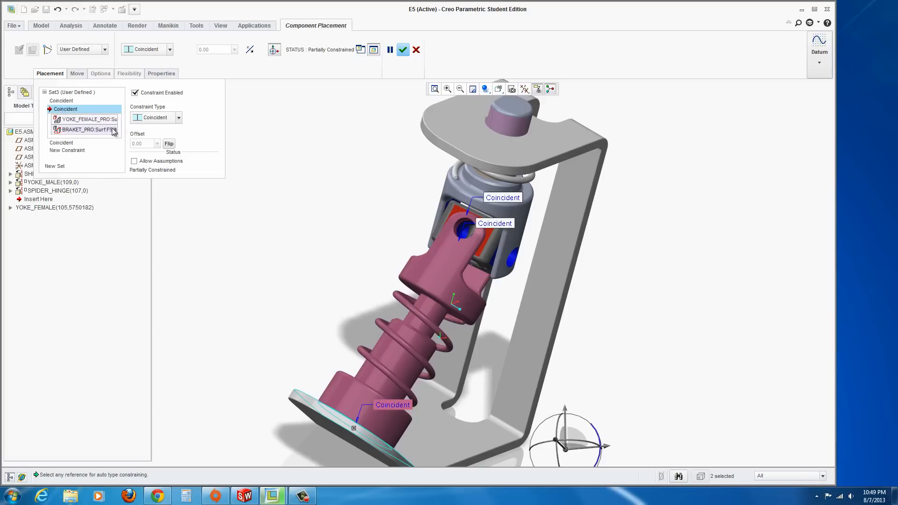
click(178, 118)
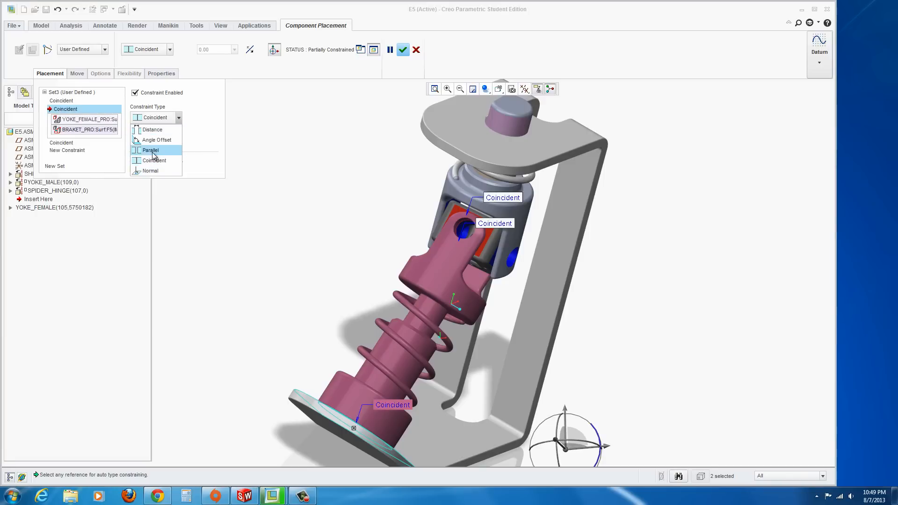
click(151, 151)
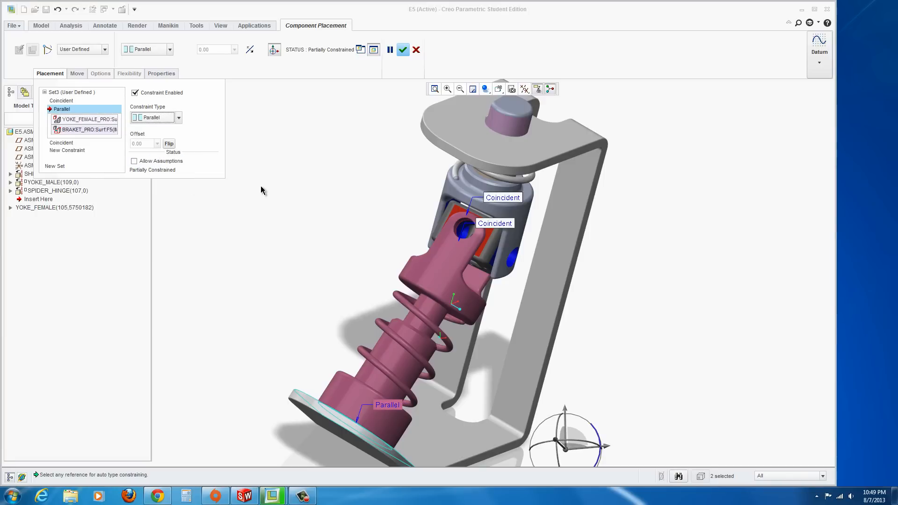
click(403, 50)
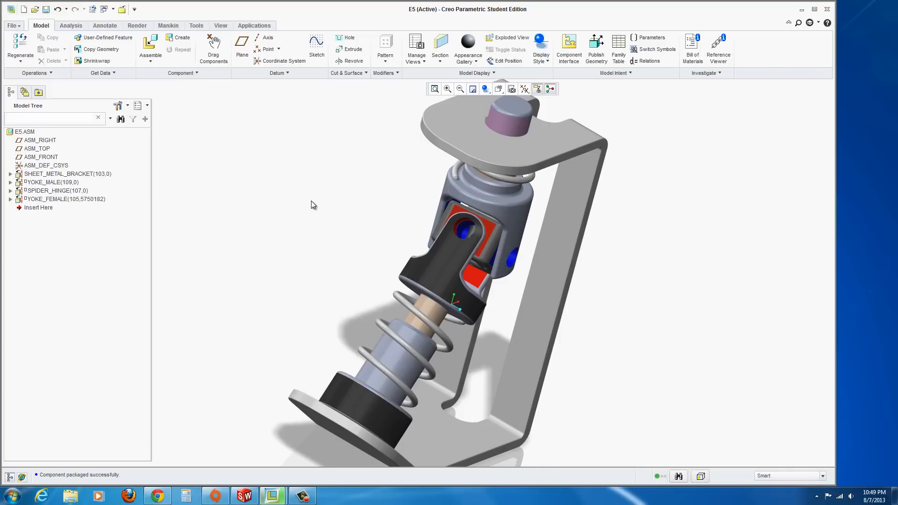
Drag the components with Drag Components to test the mechanism's motion and close the Drag dialog
click(211, 45)
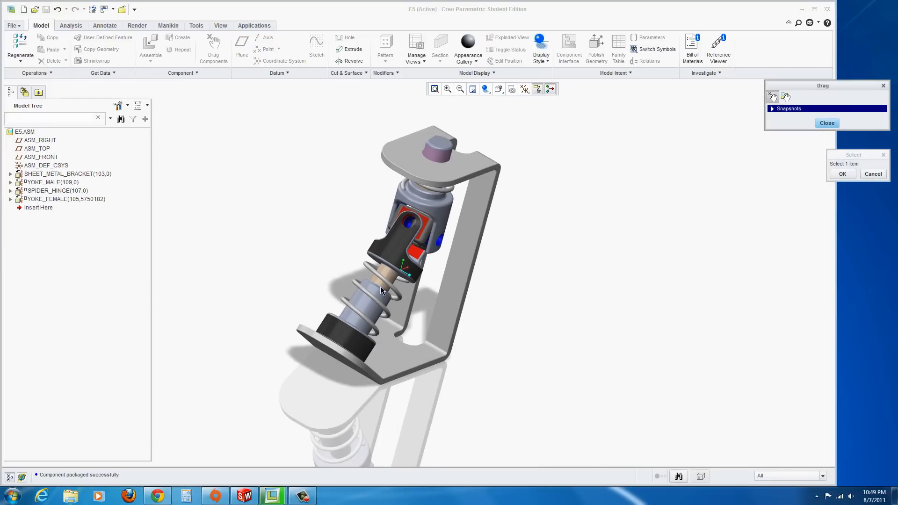
click(437, 151)
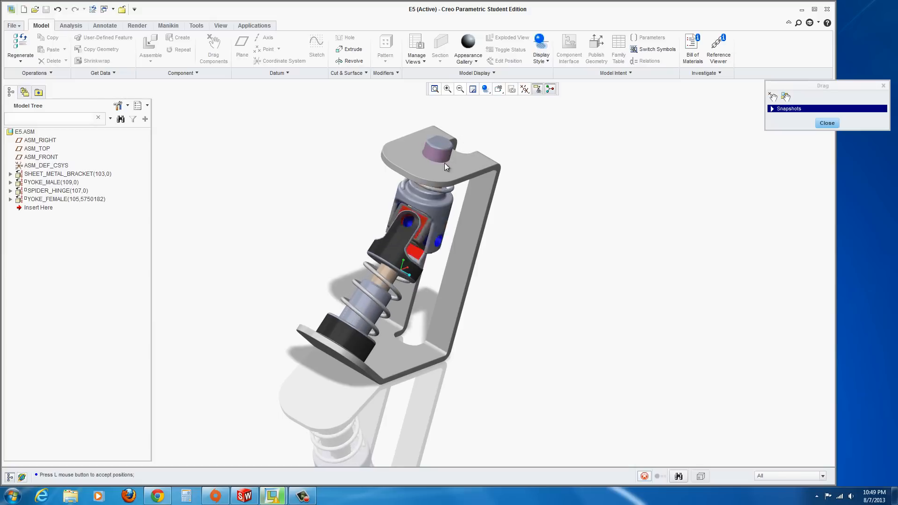
click(414, 148)
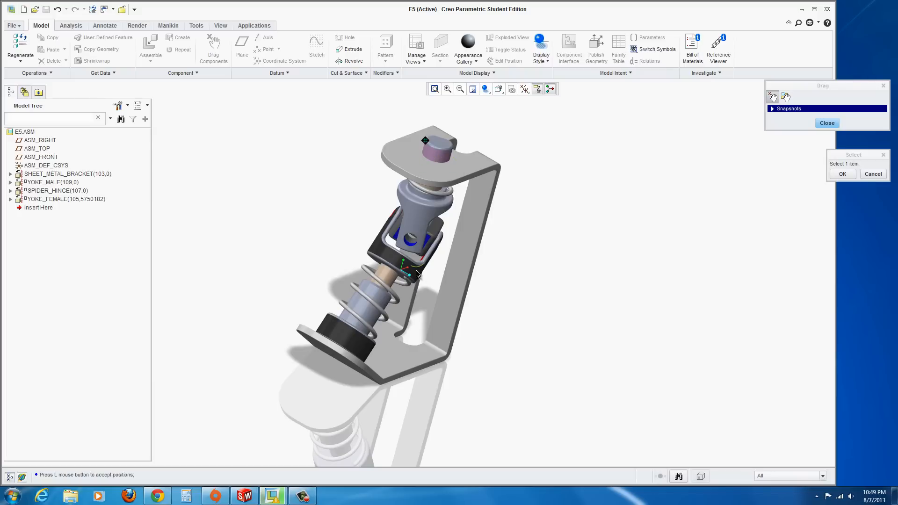
scroll(353, 216, up, 2)
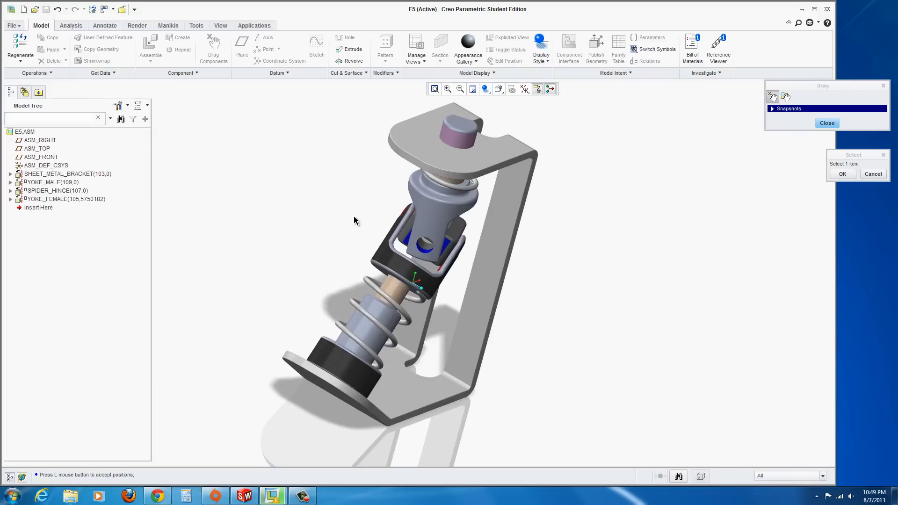
click(445, 124)
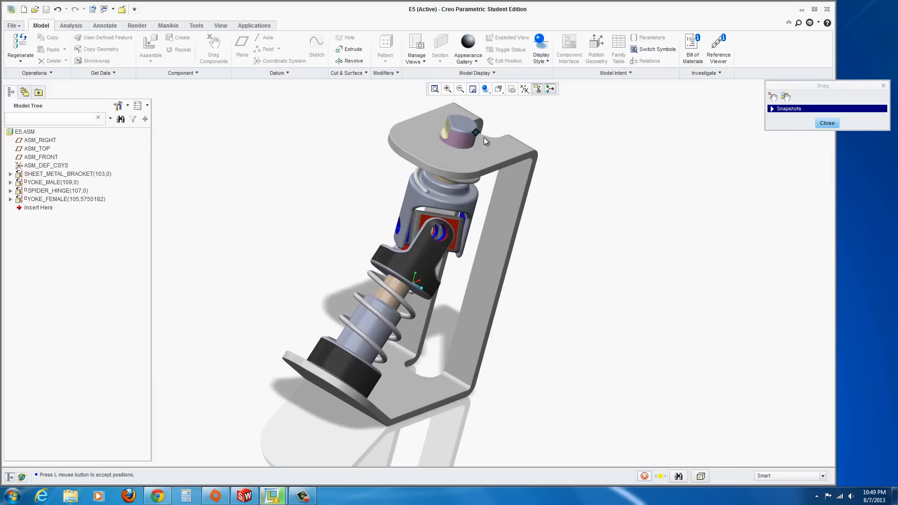
click(484, 137)
middle_drag(287, 294, 257, 287)
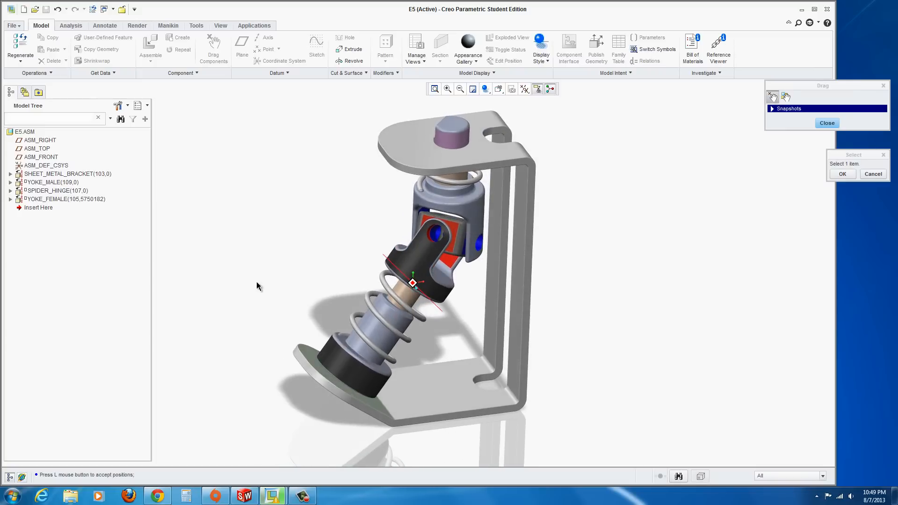
click(826, 123)
Assemble blue_pin_pro.prt into the E5 assembly
middle_drag(593, 204, 509, 125)
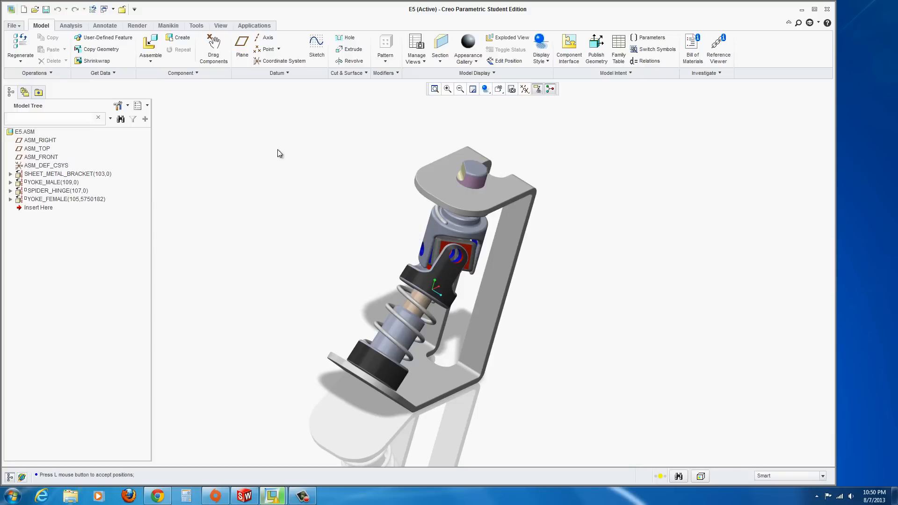
click(150, 47)
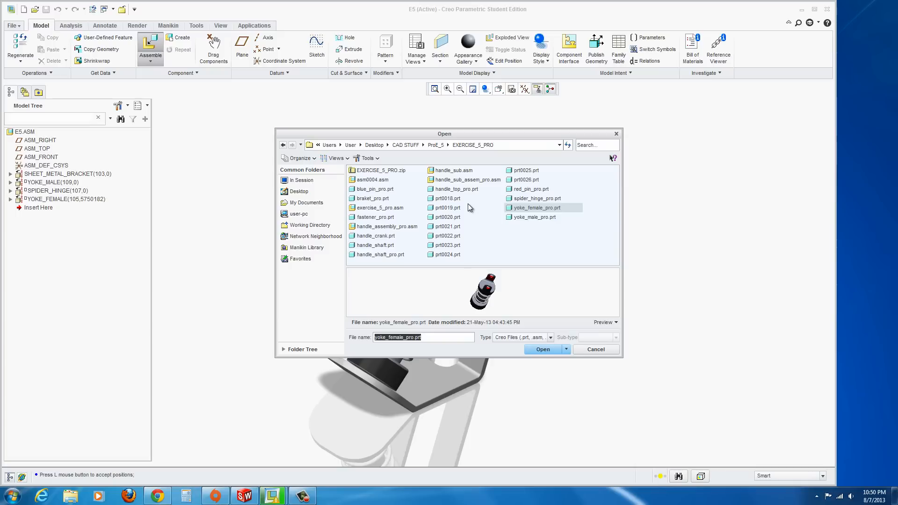
click(374, 189)
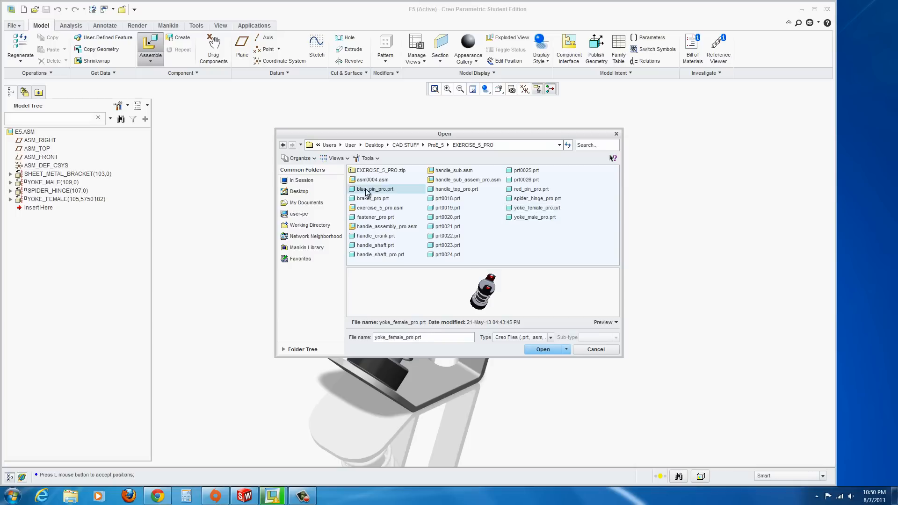
click(538, 349)
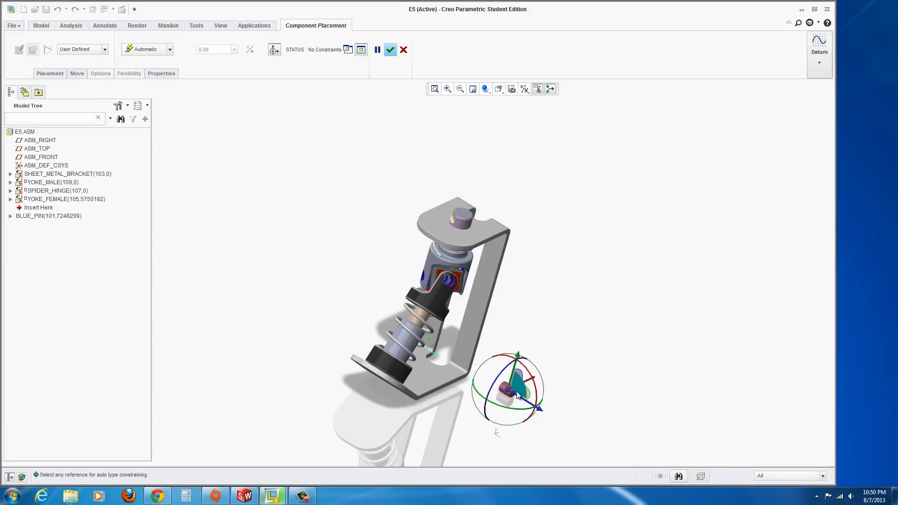
Constrain the blue pin's cylindrical surface coincident with the male yoke's hole surface
scroll(528, 397, down, 2)
drag(527, 397, 503, 383)
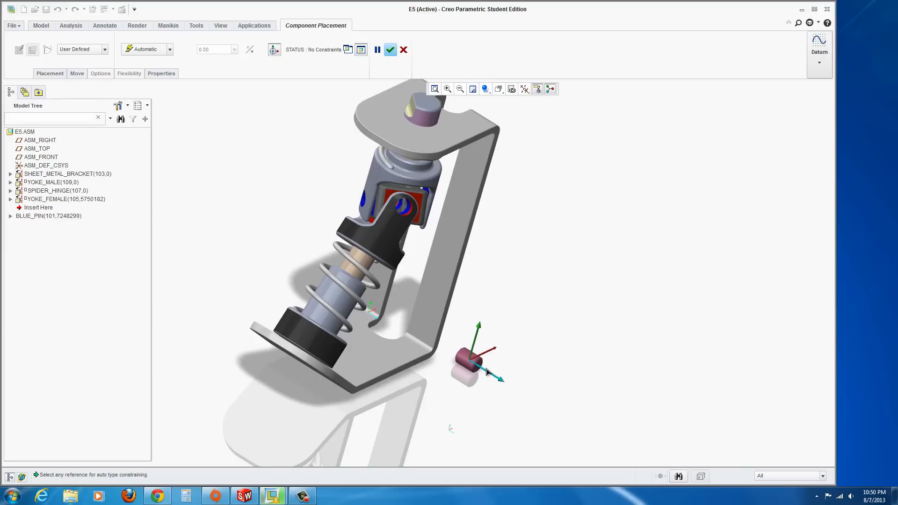
drag(484, 300, 512, 191)
scroll(510, 217, down, 3)
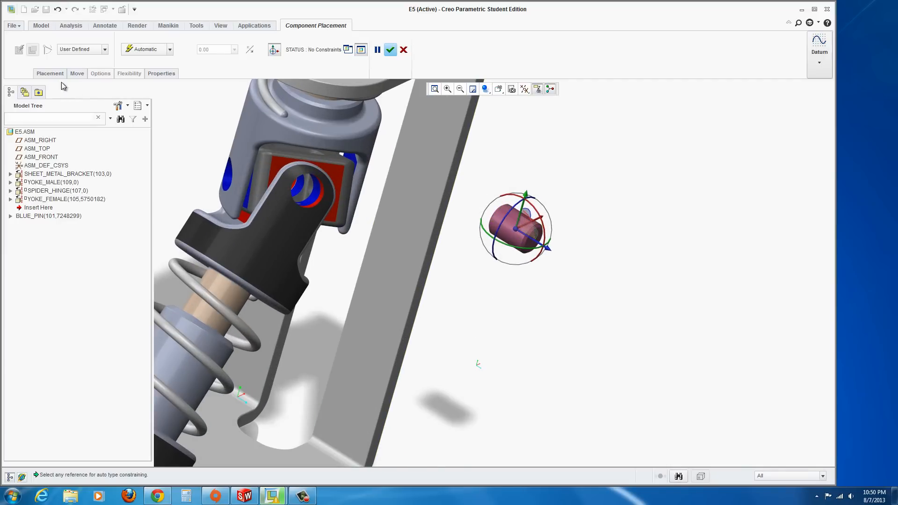
click(506, 227)
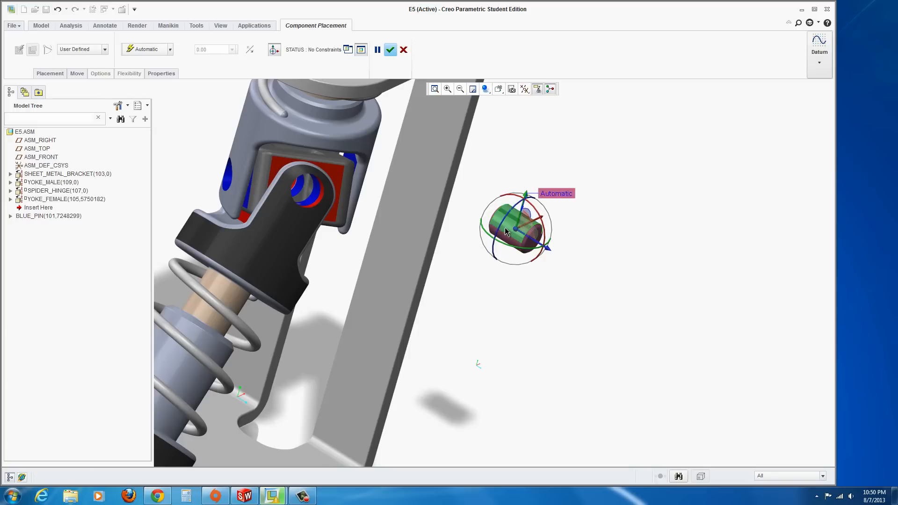
middle_drag(309, 228, 345, 240)
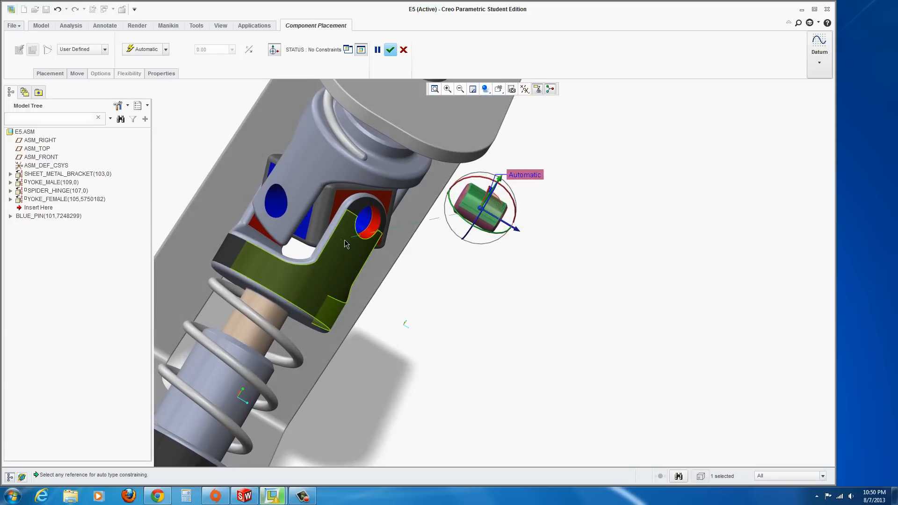
click(272, 208)
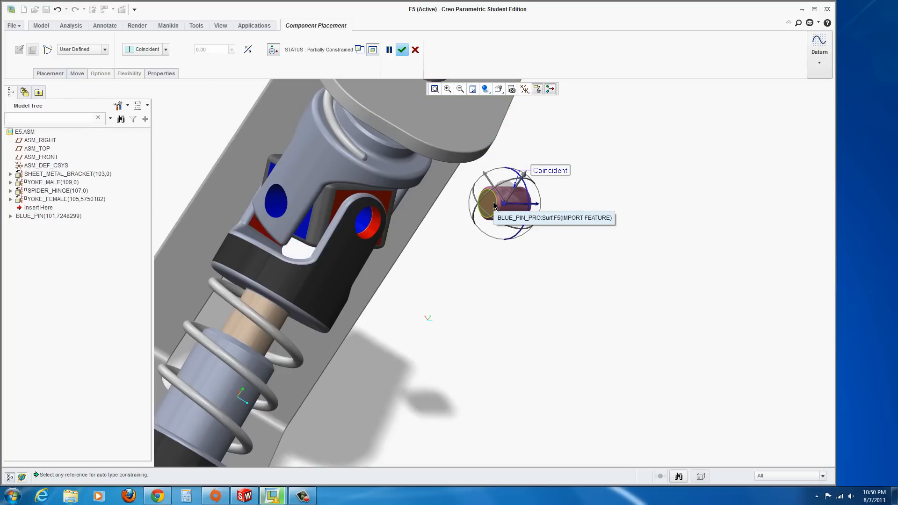
Add a new Distance constraint between the blue pin's end face and the spider hinge's side face
click(50, 74)
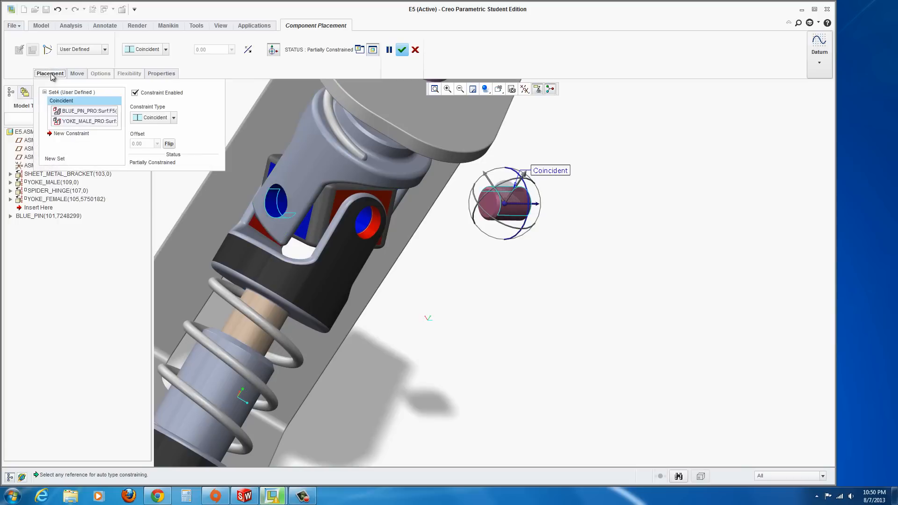
click(51, 134)
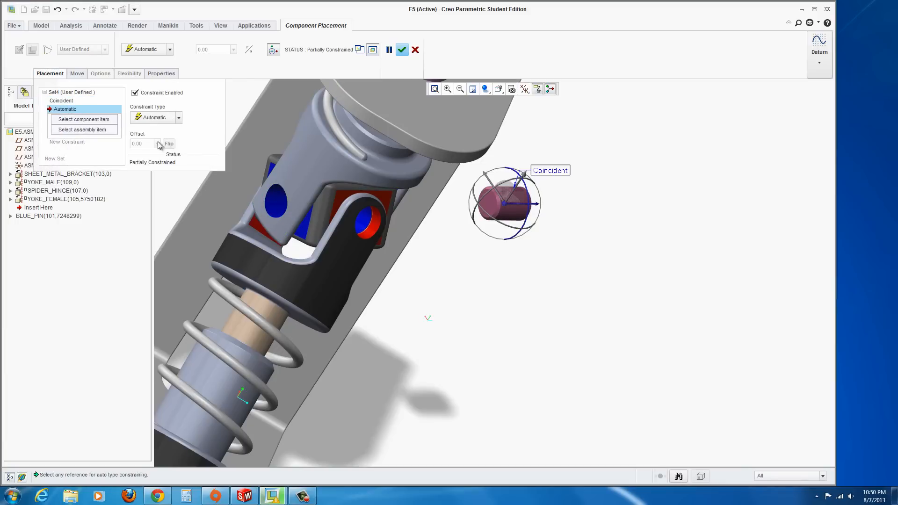
click(179, 117)
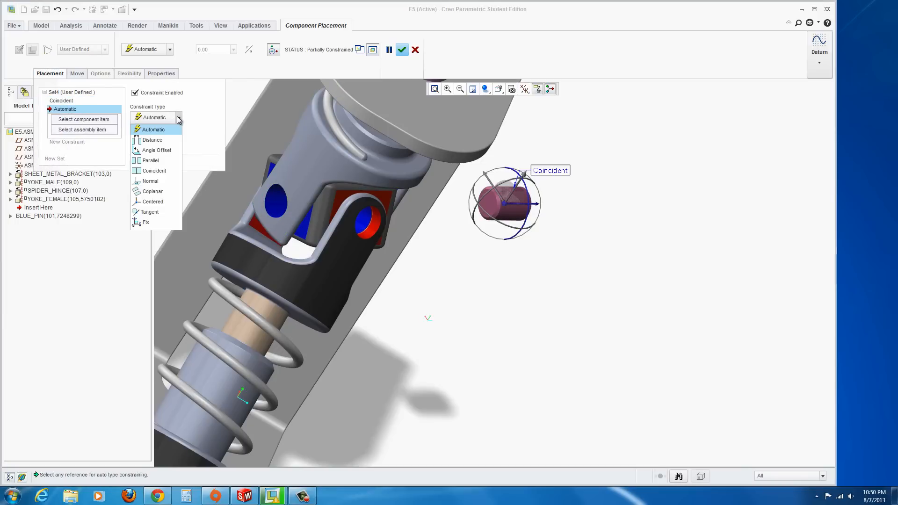
click(152, 140)
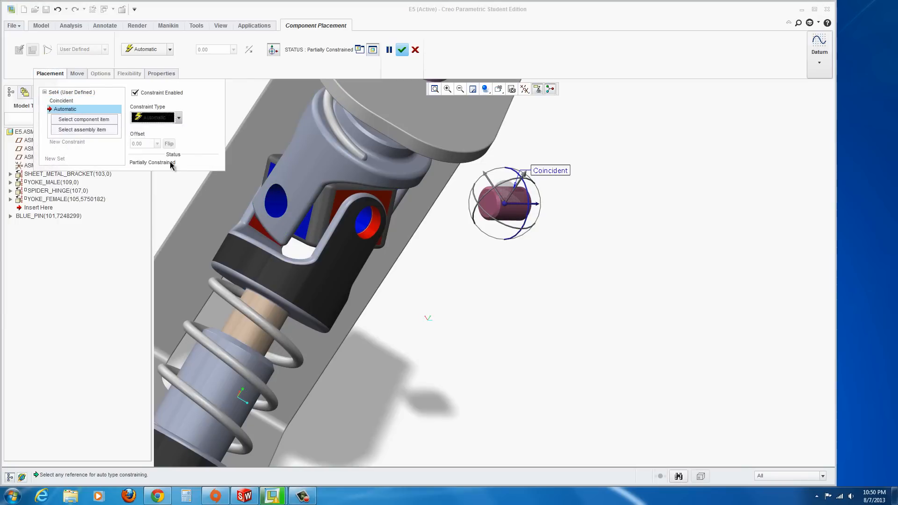
click(489, 205)
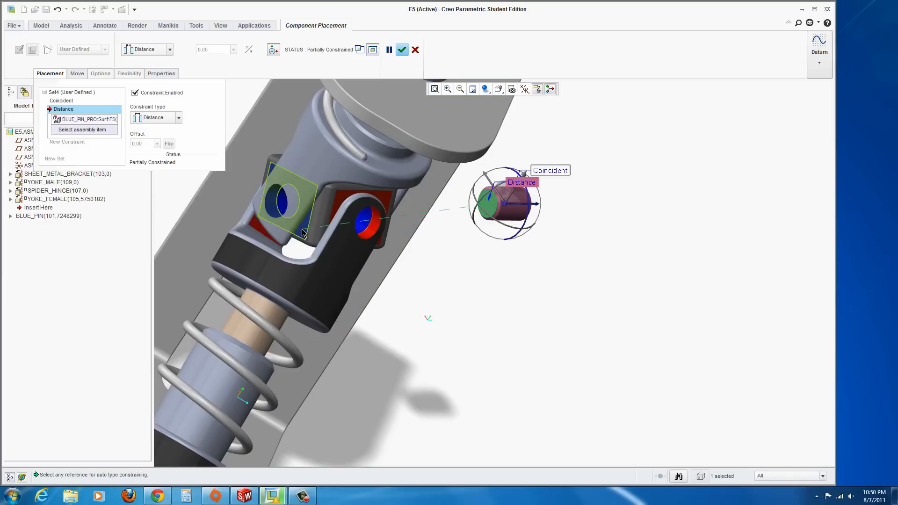
click(304, 233)
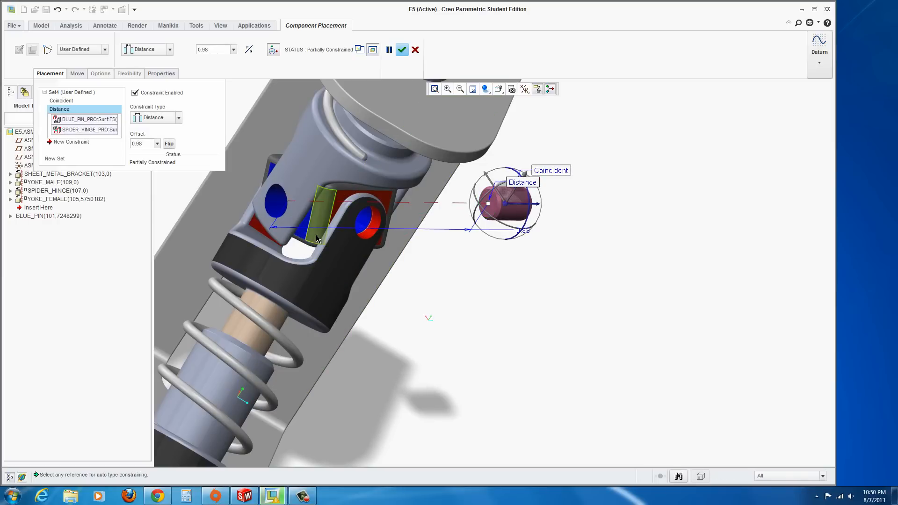
Drag the blue pin into the hinge to a distance offset of about 0.06 and accept the placement
drag(488, 205, 276, 214)
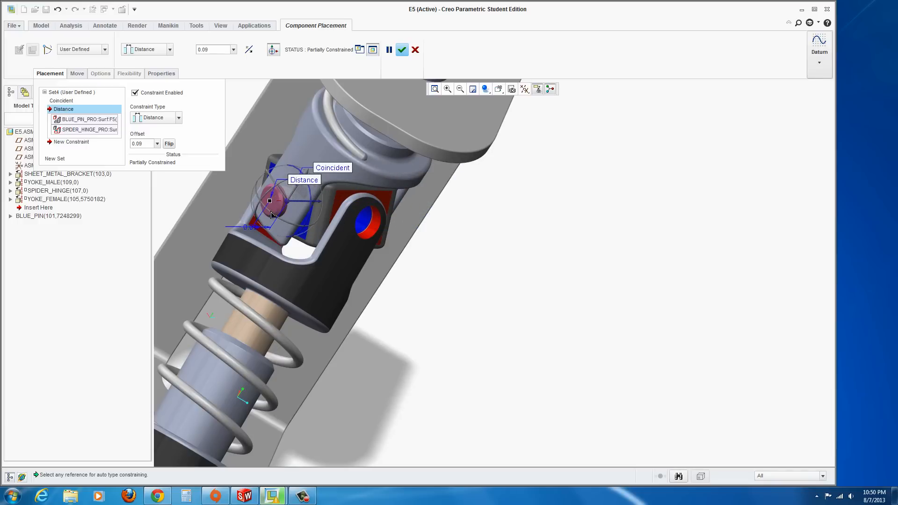
scroll(277, 215, up, 3)
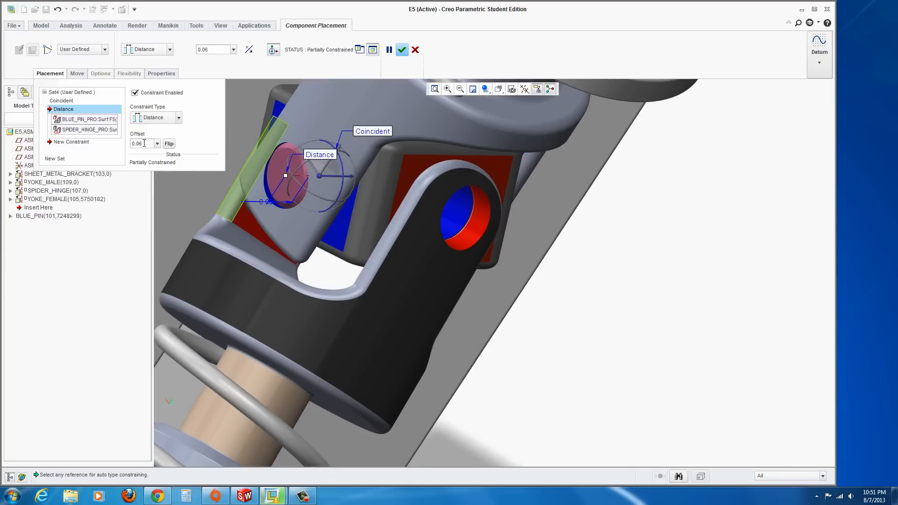
middle_drag(290, 206, 350, 234)
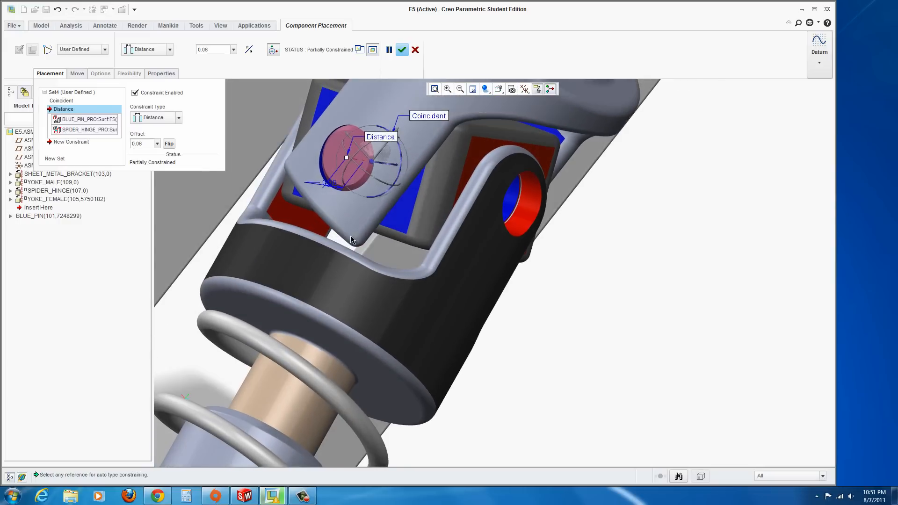
scroll(350, 234, up, 2)
scroll(405, 180, down, 1)
middle_drag(405, 180, 328, 187)
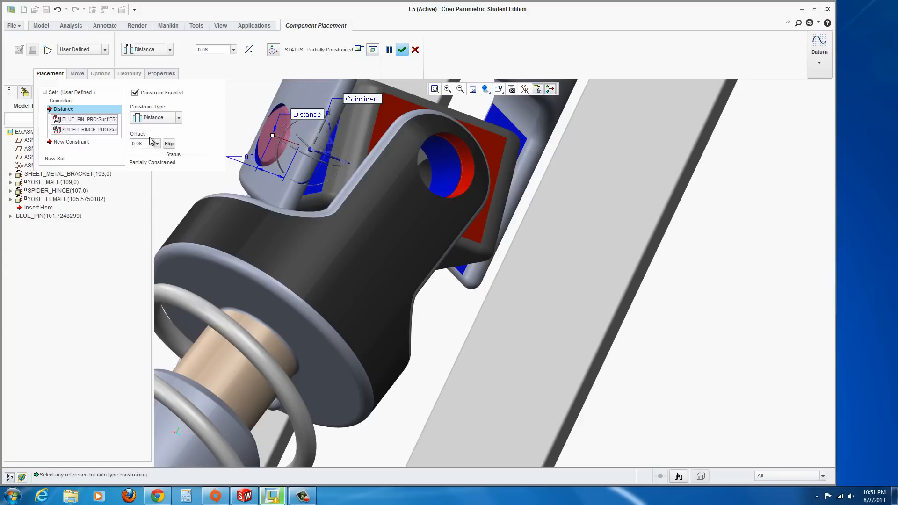
click(402, 49)
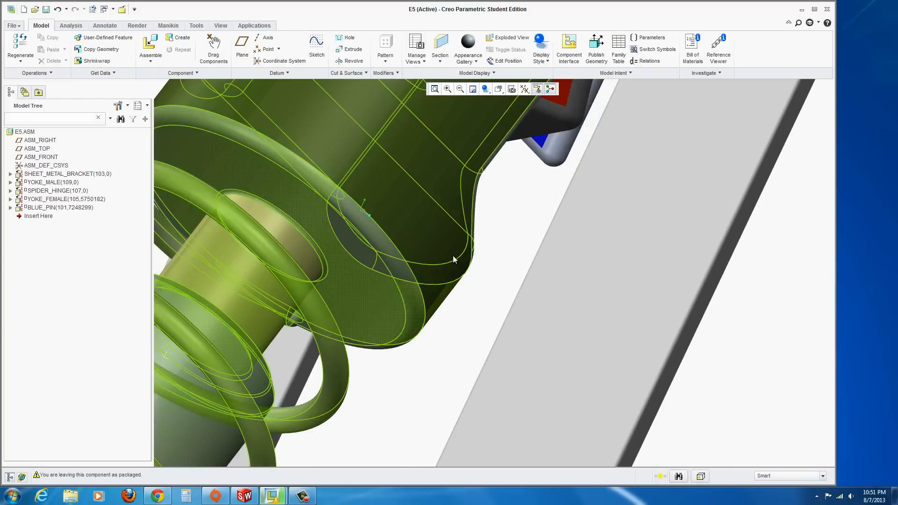
Assemble a second copy of blue_pin_pro.prt into the E5 assembly
scroll(457, 263, up, 6)
mouse_move(384, 214)
middle_down()
mouse_move(437, 220)
mouse_move(358, 224)
middle_up()
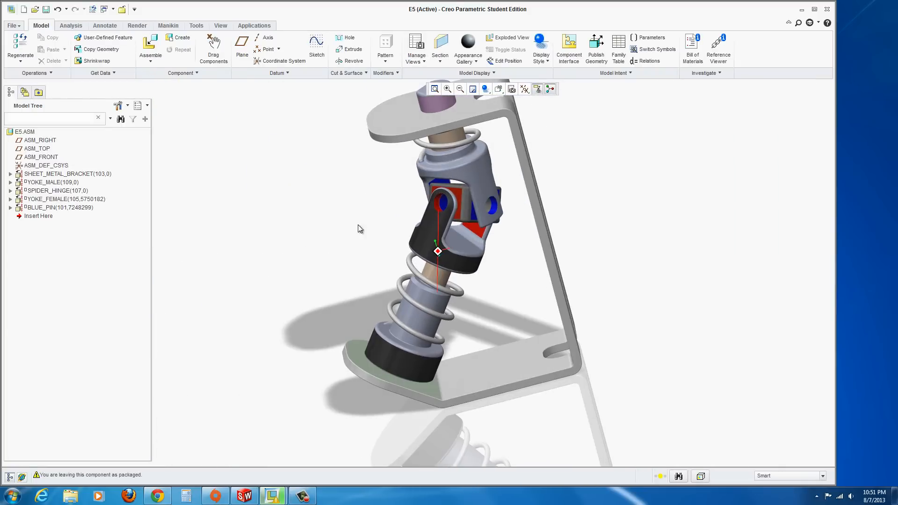
scroll(524, 194, down, 2)
click(140, 53)
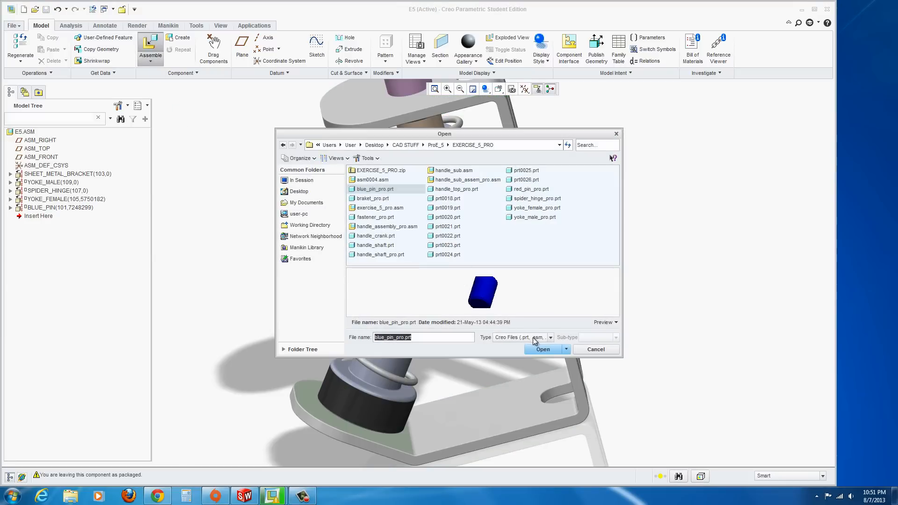
click(538, 349)
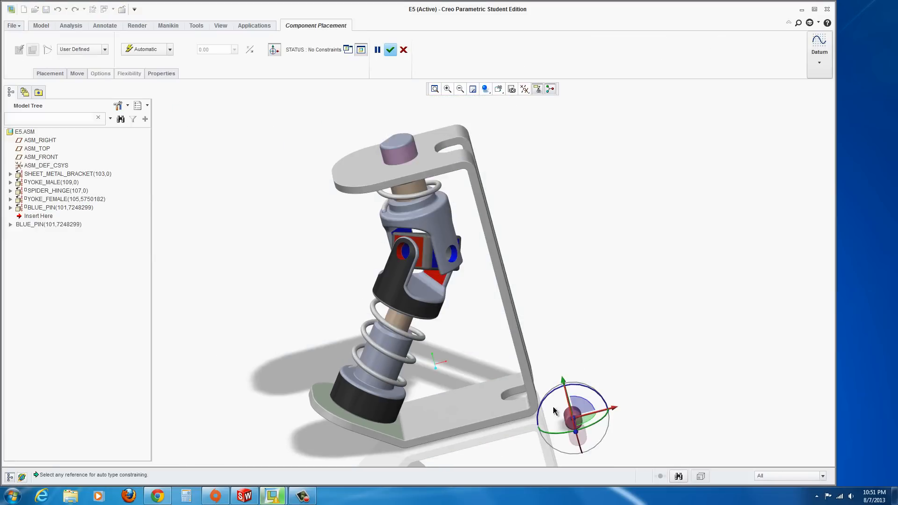
Constrain the second blue pin's cylindrical surface coincident with the other yoke hole
scroll(553, 410, down, 5)
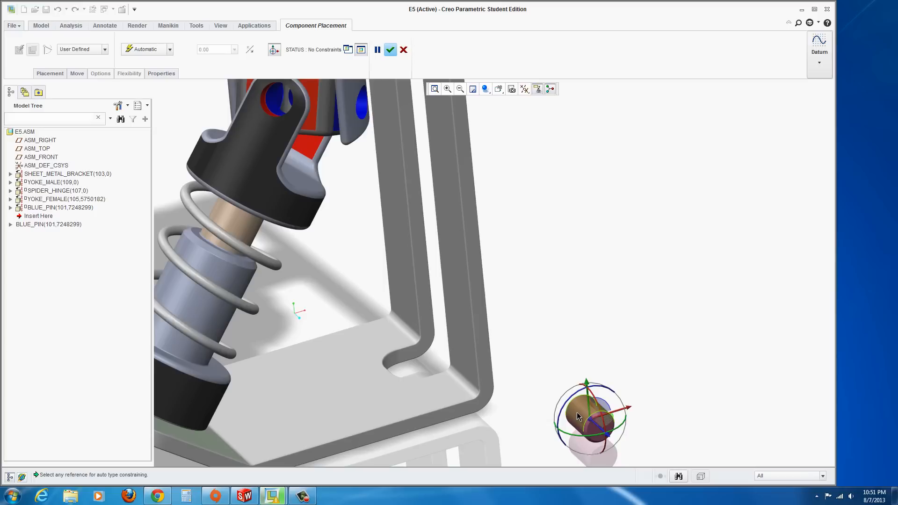
click(578, 414)
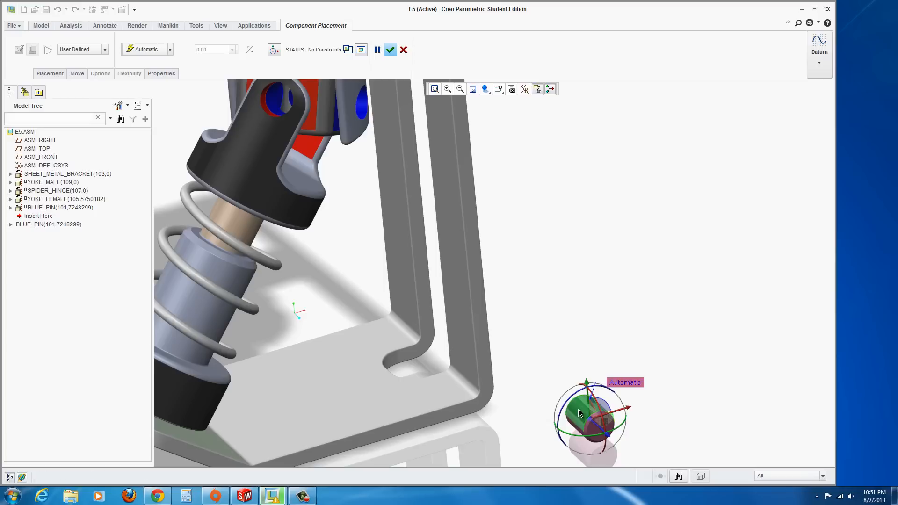
click(361, 107)
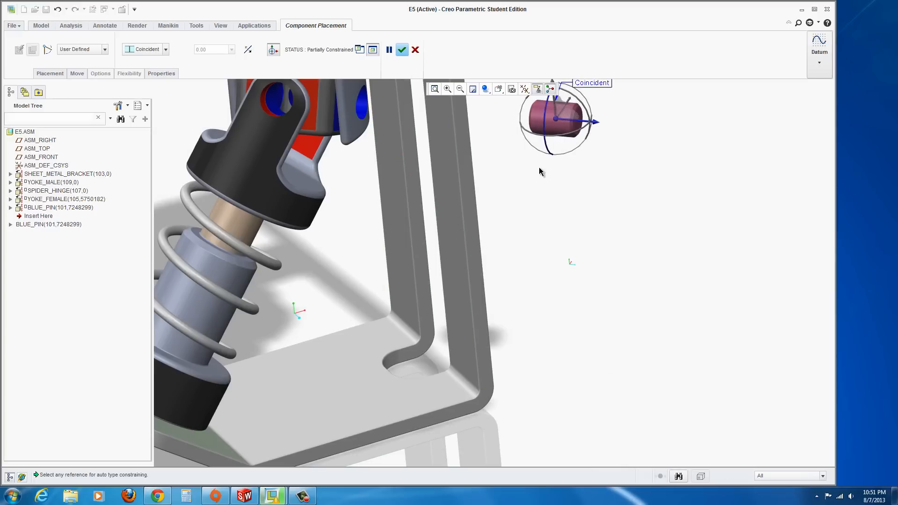
Add a Distance constraint between the second pin's end face and the yoke's side face, set it to 0.06, and accept
middle_drag(543, 165, 510, 163)
scroll(463, 156, down, 3)
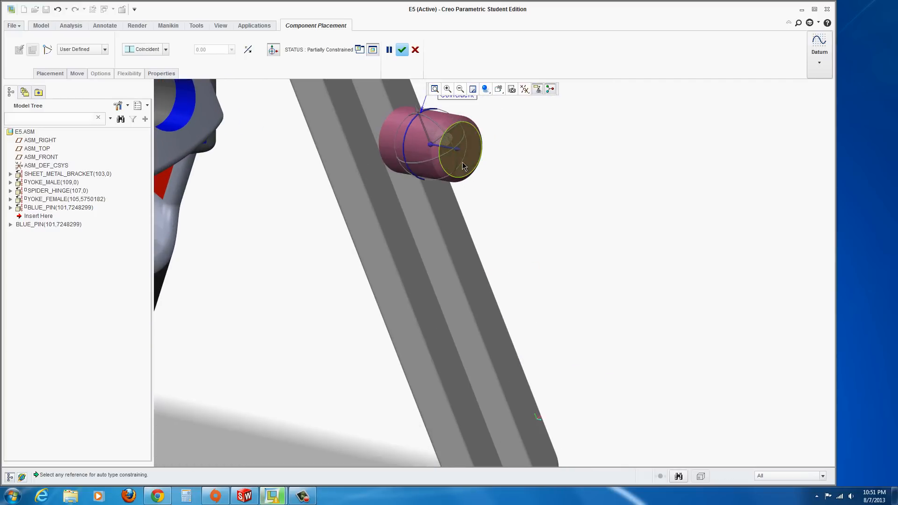
click(469, 165)
scroll(413, 195, up, 2)
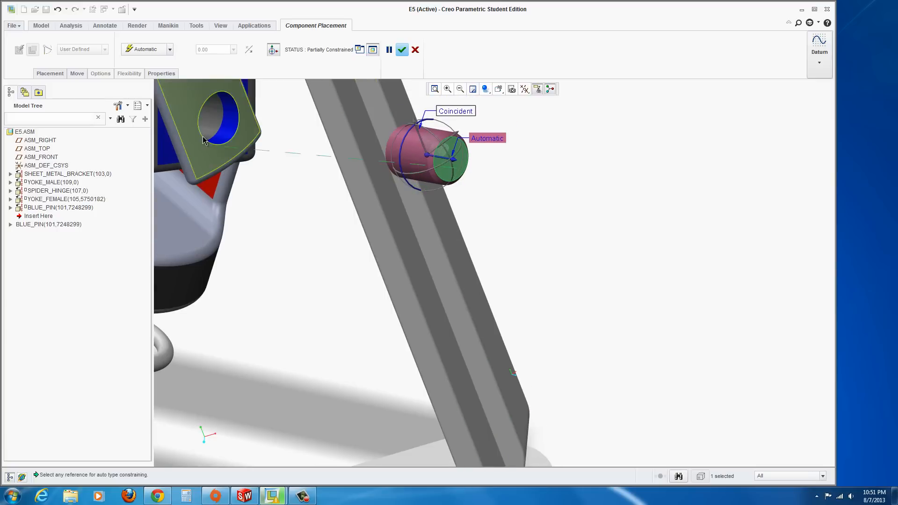
scroll(180, 166, up, 3)
scroll(196, 192, down, 5)
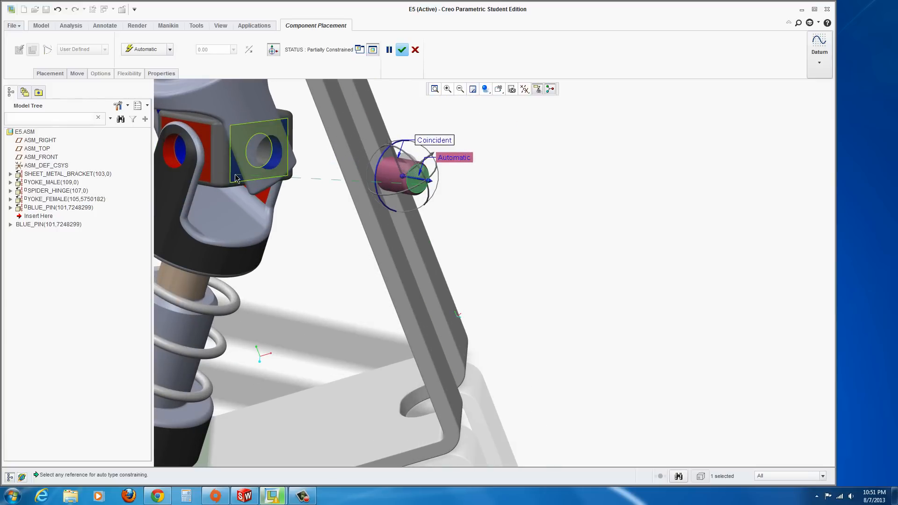
click(235, 174)
double_click(485, 215)
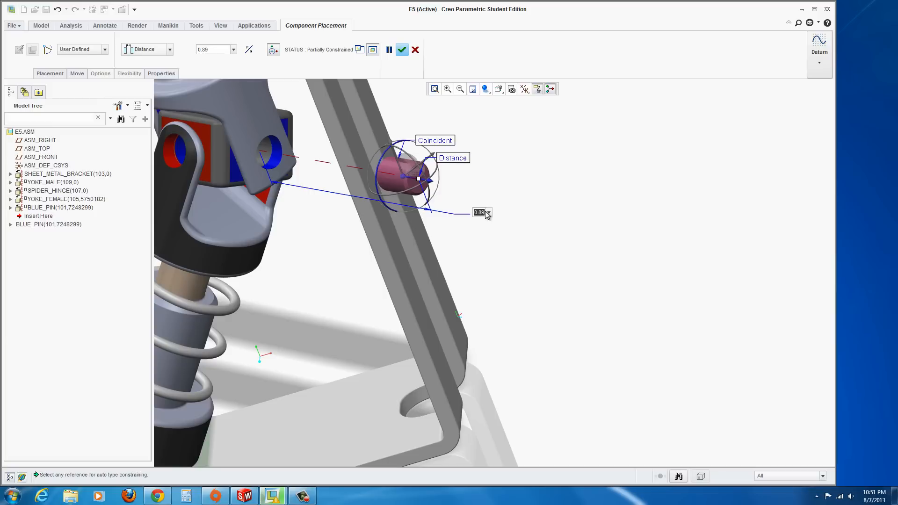
text(.06)
key(Return)
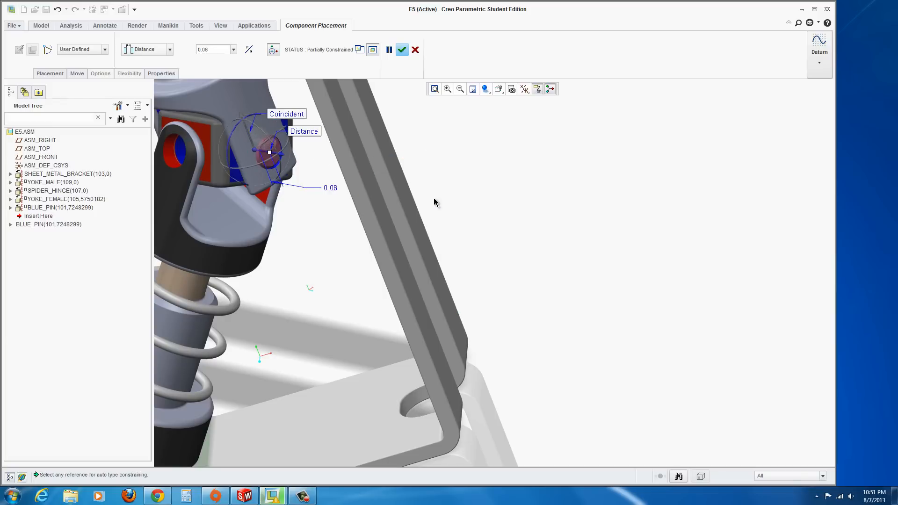
click(403, 51)
Assemble red_pin_pro.prt into the E5 assembly
scroll(378, 254, down, 3)
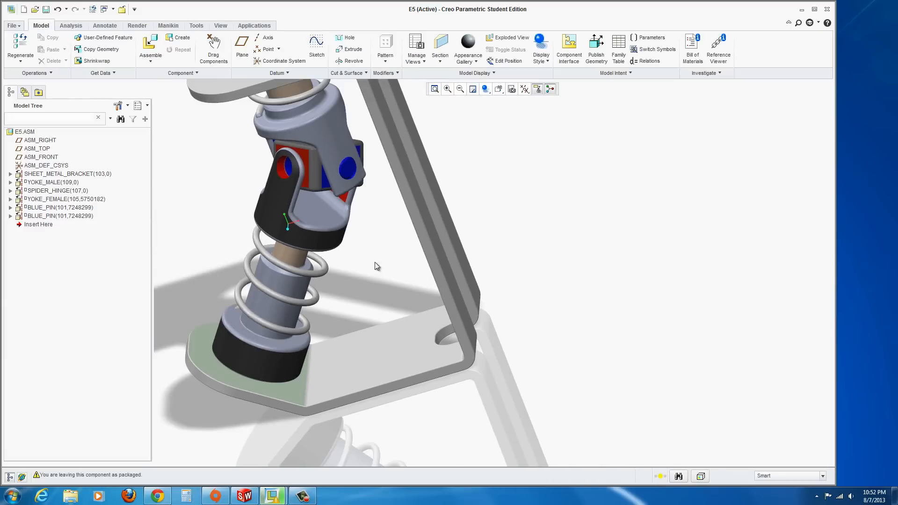
middle_drag(326, 188, 334, 166)
mouse_move(329, 146)
middle_down()
mouse_move(316, 164)
mouse_move(327, 201)
mouse_move(349, 210)
middle_up()
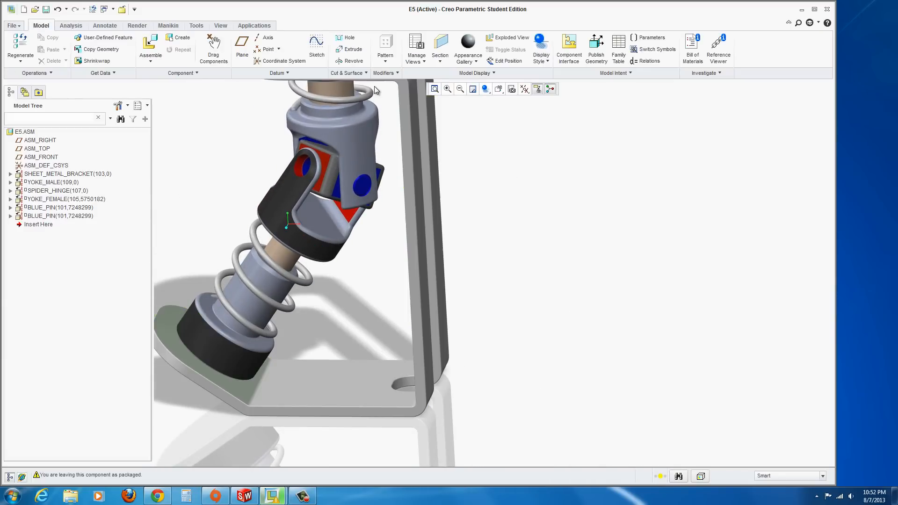
click(148, 66)
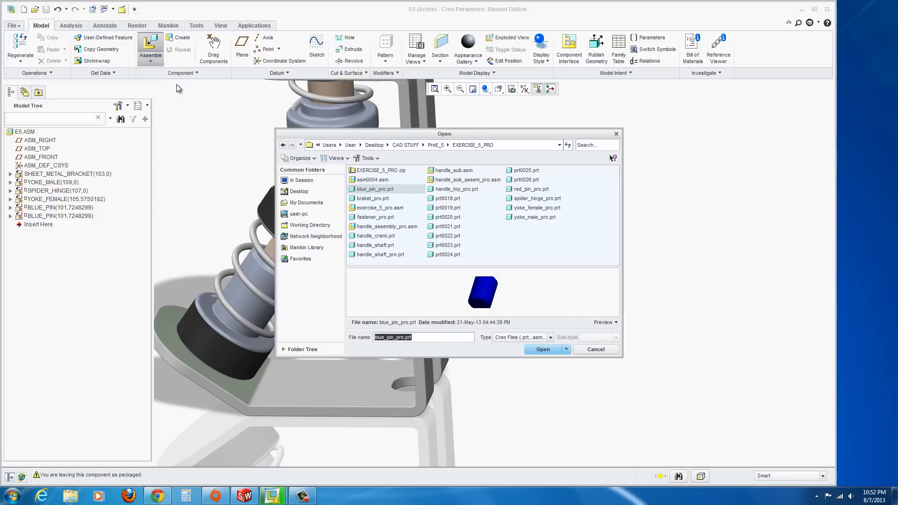
click(520, 189)
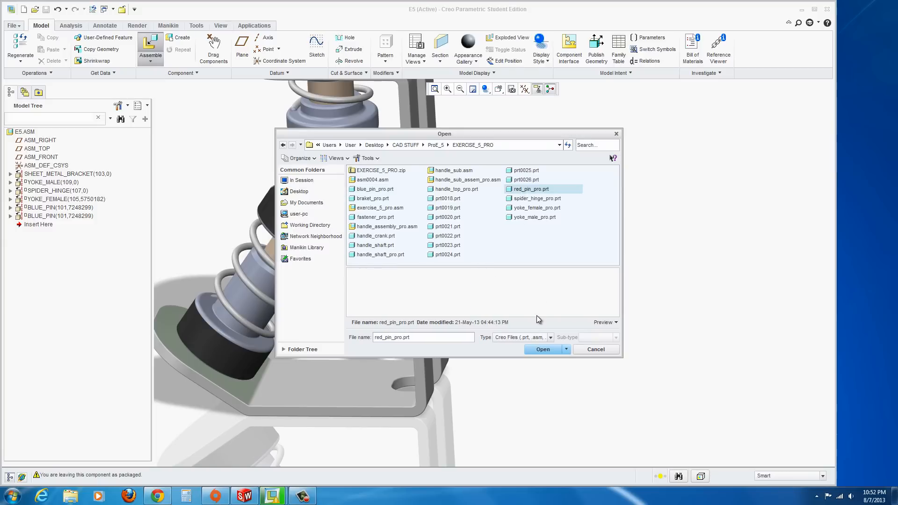
click(542, 349)
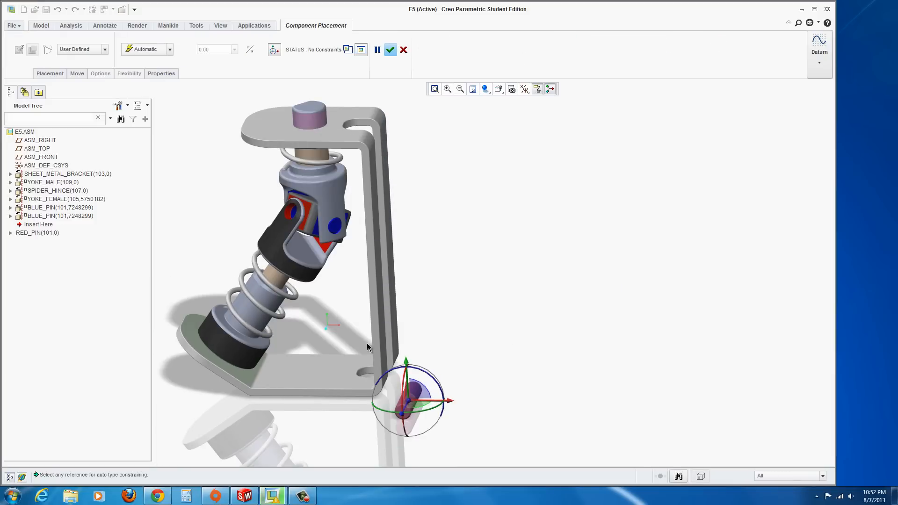
Constrain the red pin's cylindrical surface coincident with the female yoke's hole
middle_drag(367, 351, 343, 353)
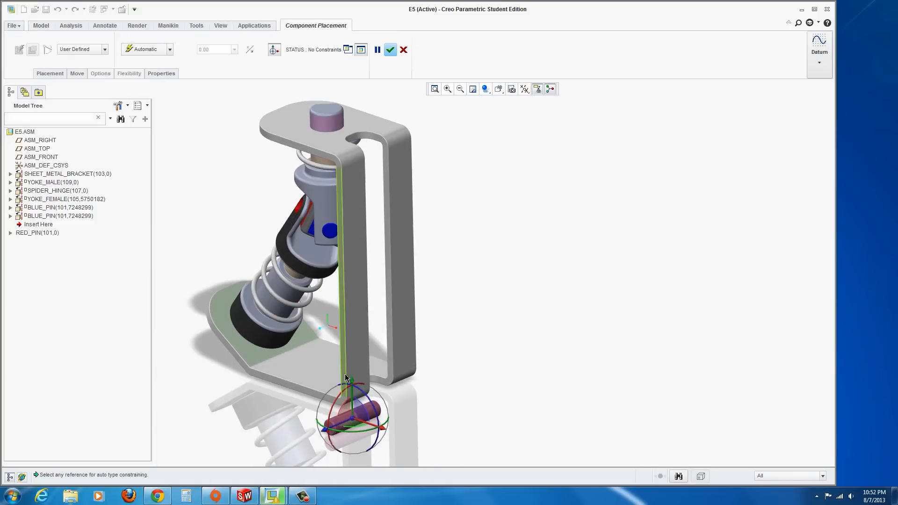
scroll(341, 378, up, 3)
scroll(350, 411, down, 4)
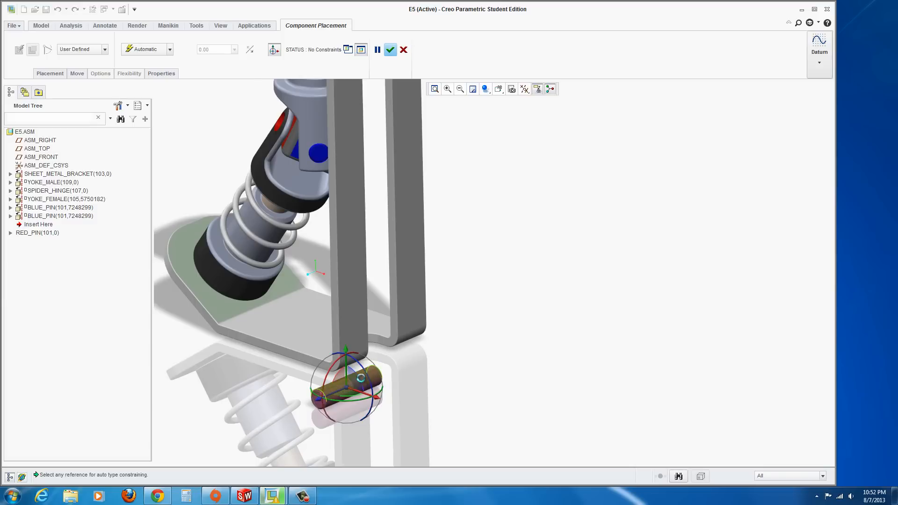
click(361, 378)
middle_drag(281, 270, 293, 299)
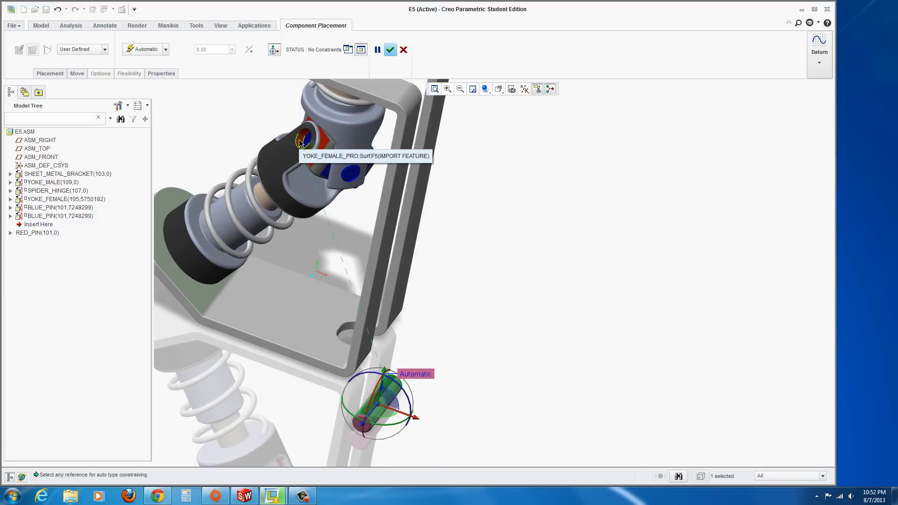
click(301, 143)
Add a Distance constraint between the red pin's end face and the spider hinge's side face
scroll(510, 207, up, 3)
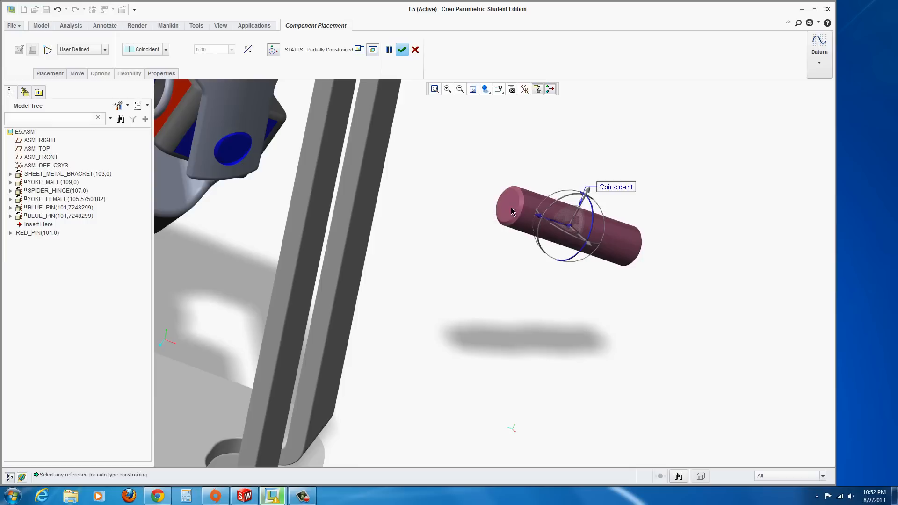
click(511, 209)
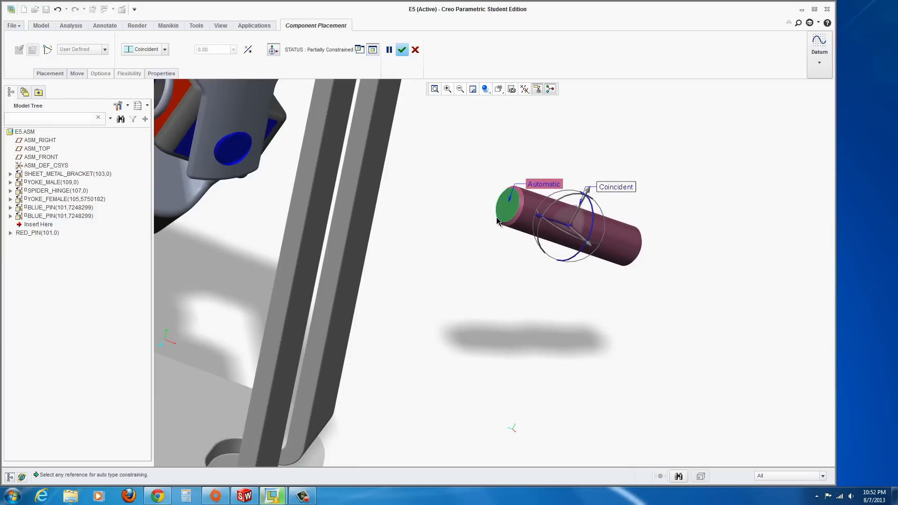
scroll(372, 240, down, 3)
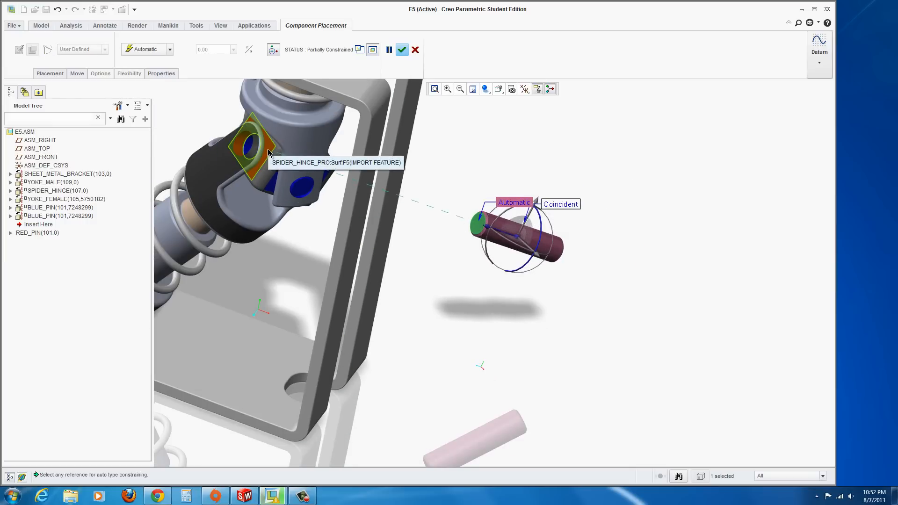
click(269, 153)
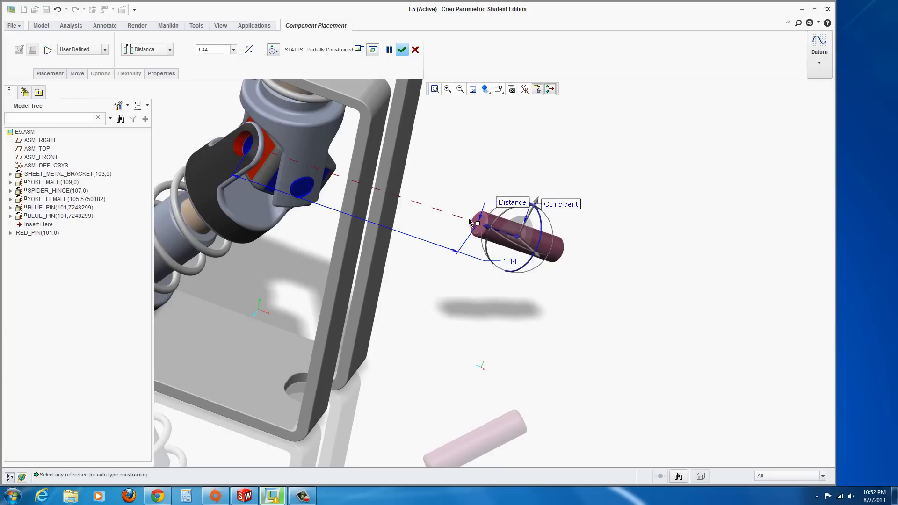
drag(489, 230, 270, 164)
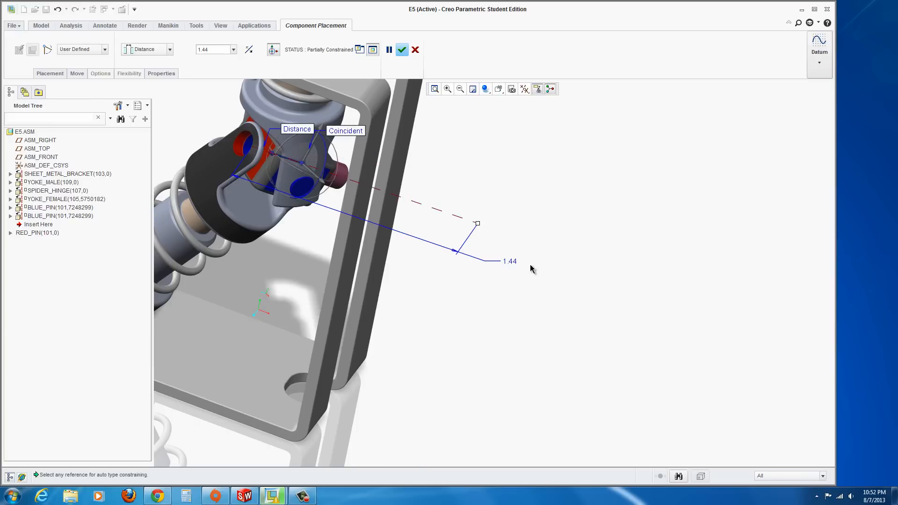
drag(477, 229, 240, 148)
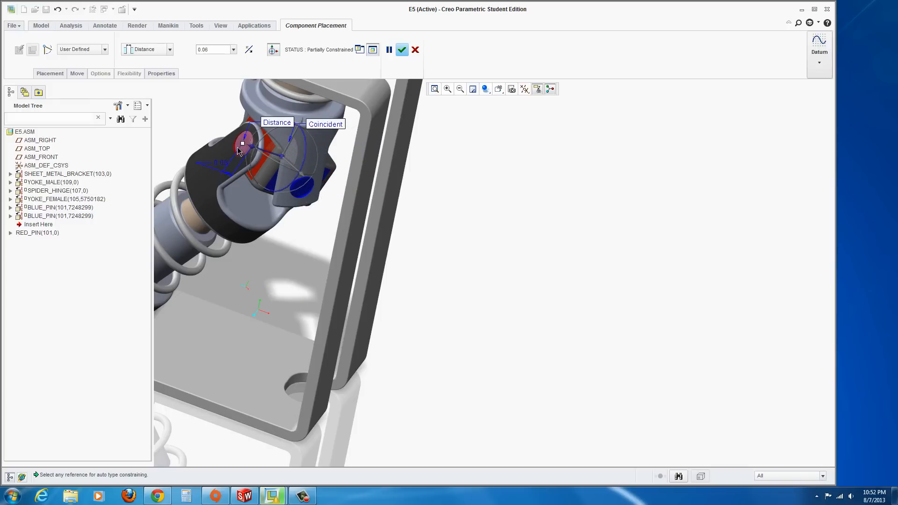
Set the red pin's distance offset to 0.065 and accept the placement
scroll(238, 151, down, 3)
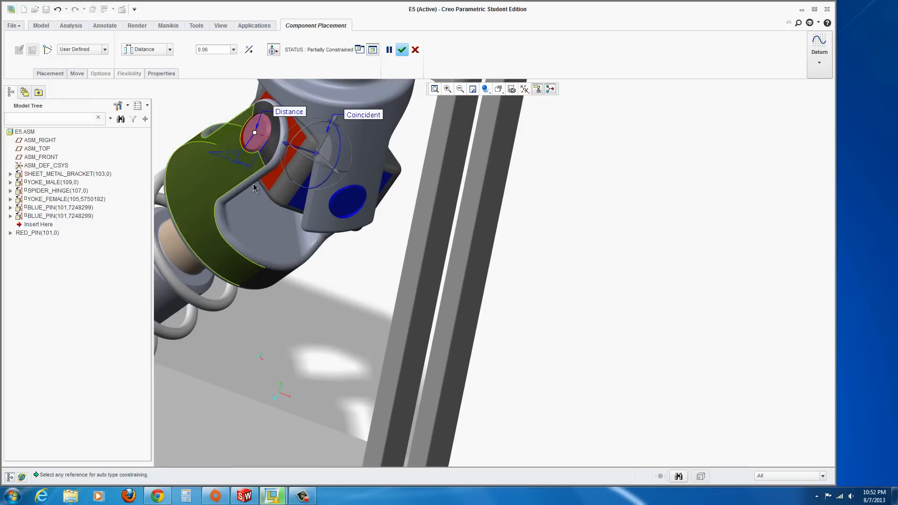
scroll(319, 267, up, 2)
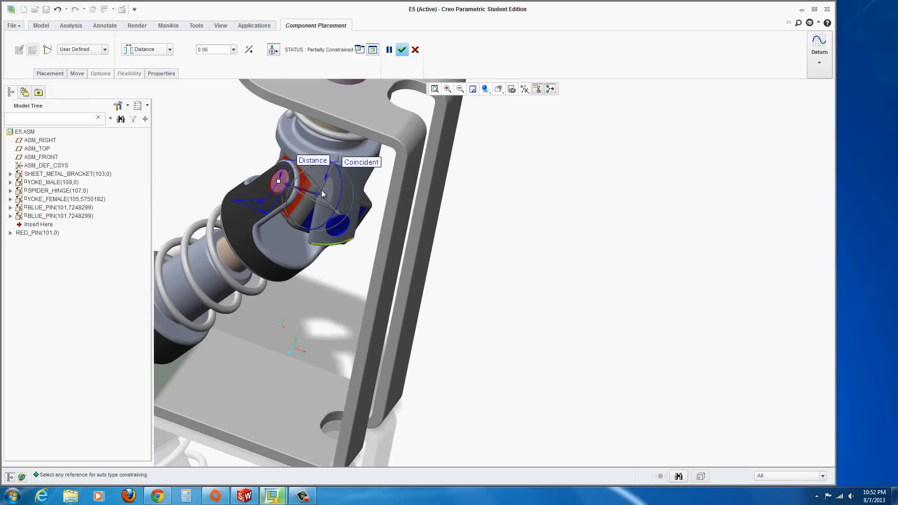
middle_drag(329, 233, 350, 237)
double_click(262, 191)
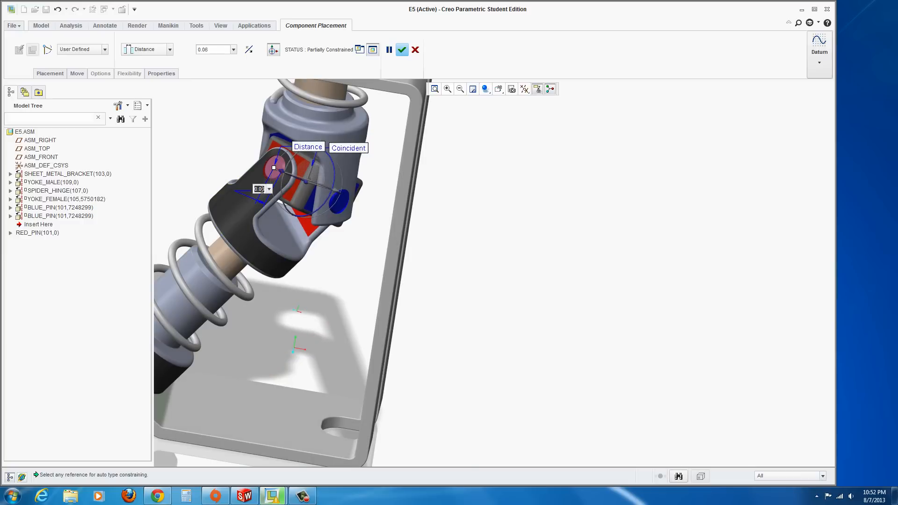
text(5)
key(Return)
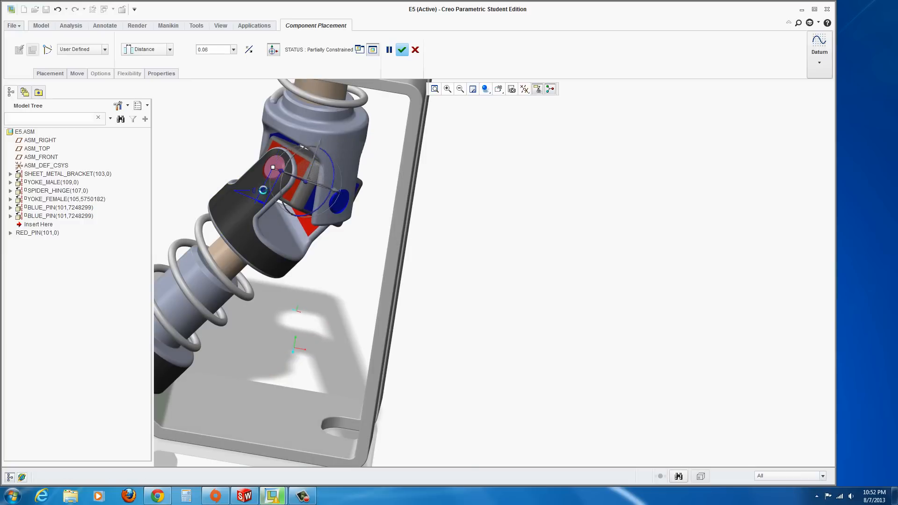
scroll(335, 231, up, 3)
middle_drag(335, 231, 270, 195)
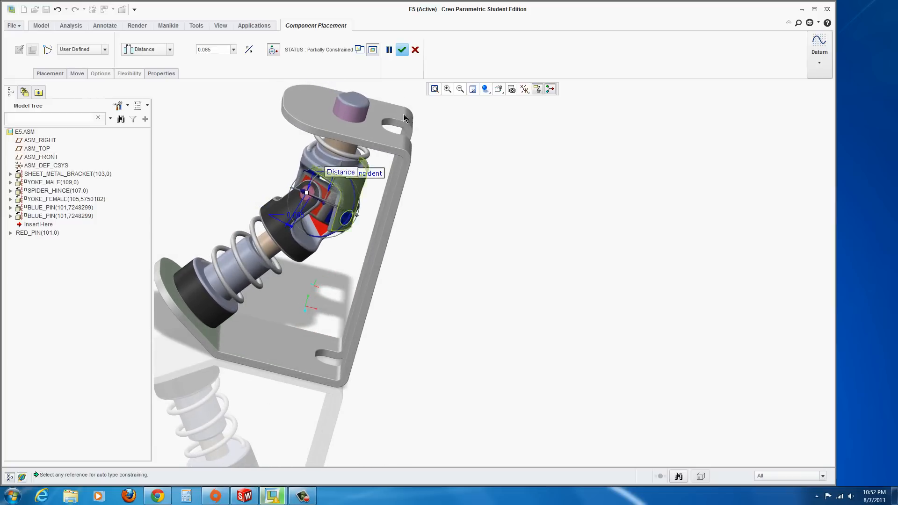
click(402, 50)
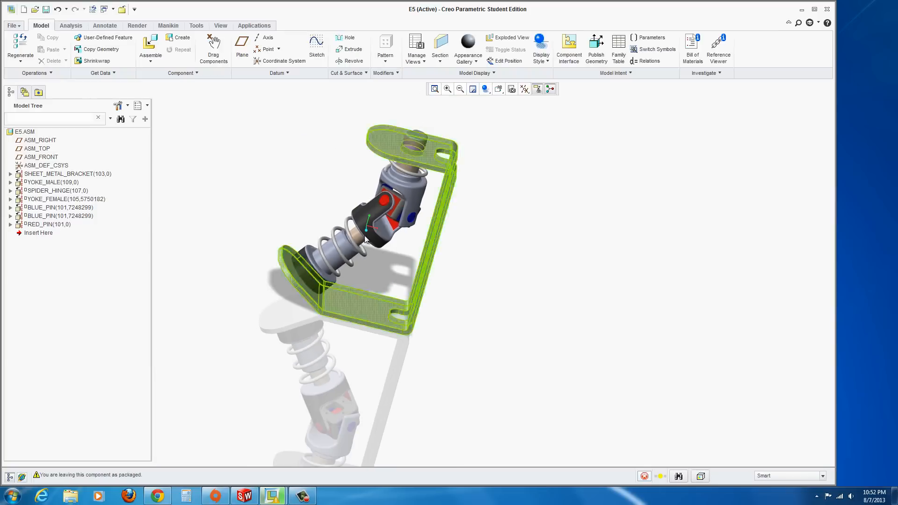
Assemble fastener_pro.prt into the E5 assembly
middle_drag(426, 206, 387, 217)
scroll(387, 216, down, 5)
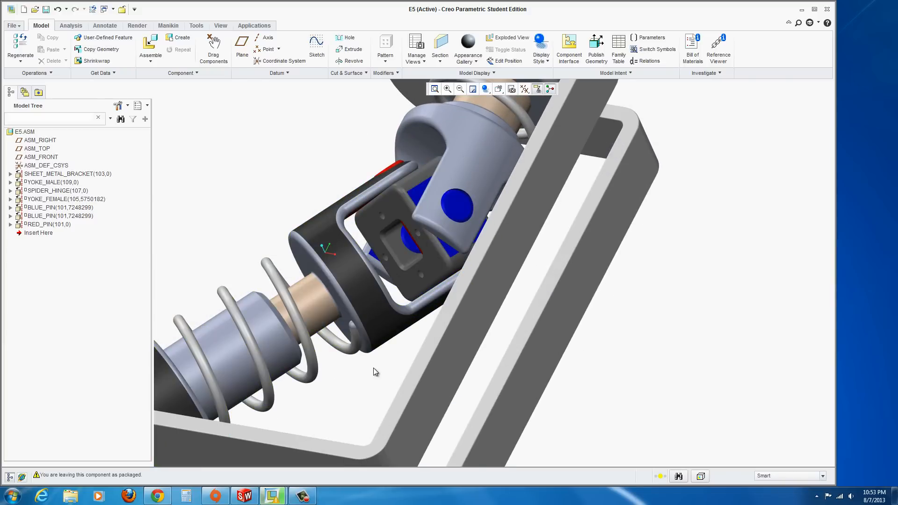
middle_drag(374, 368, 385, 367)
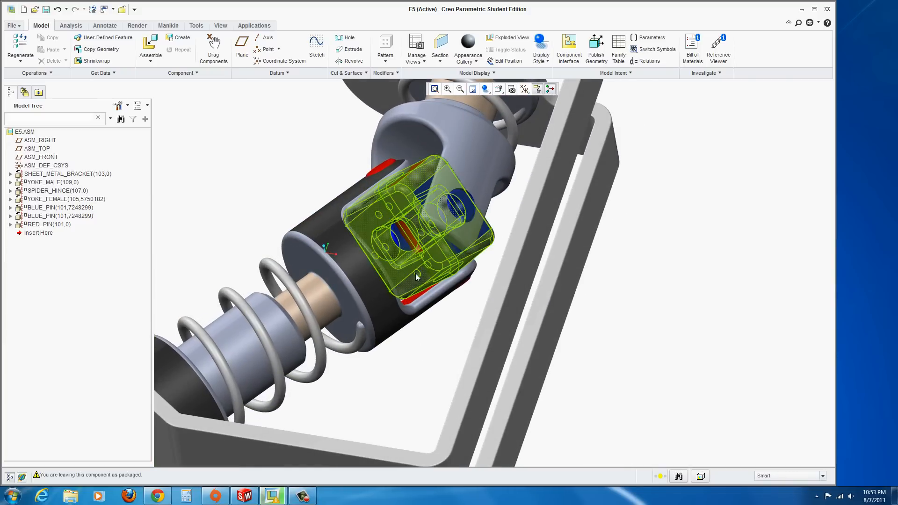
click(150, 46)
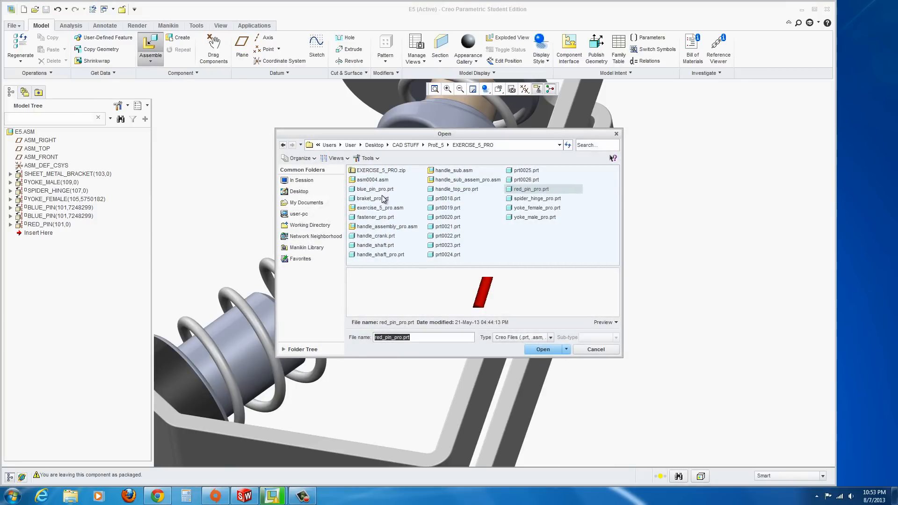
click(443, 211)
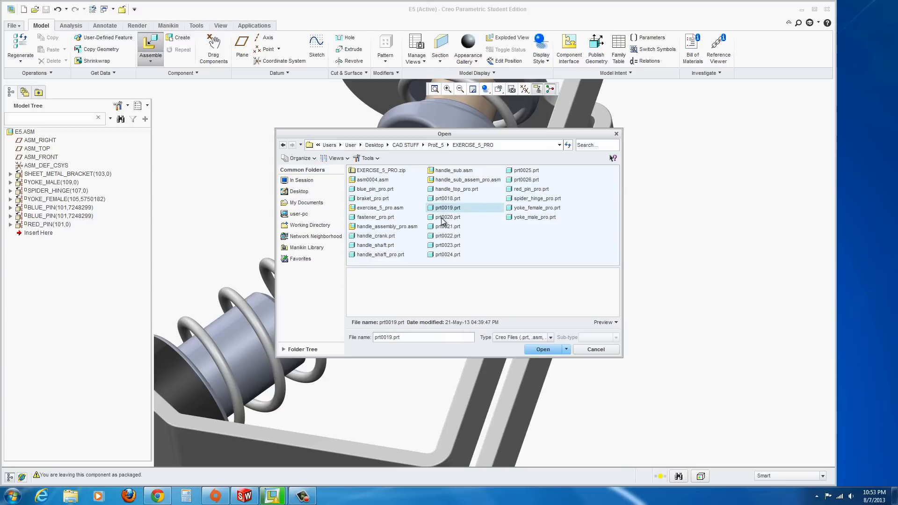
click(443, 217)
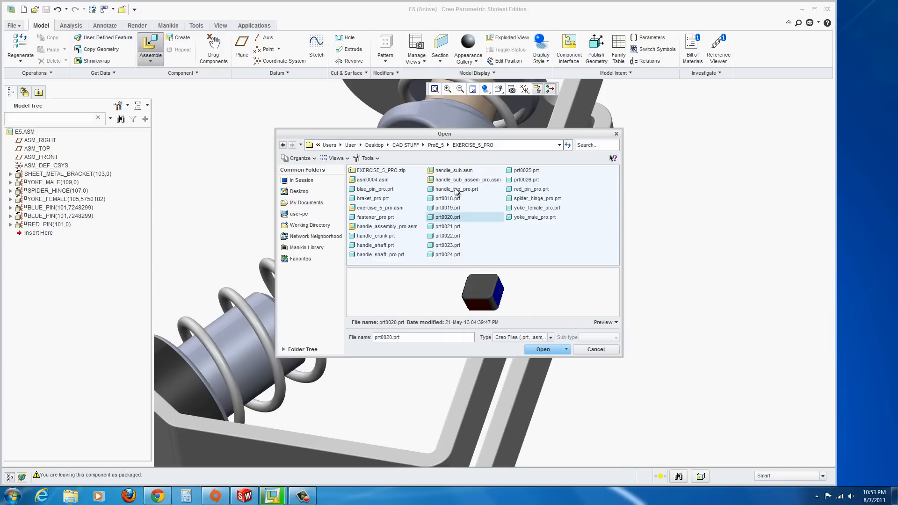
click(451, 181)
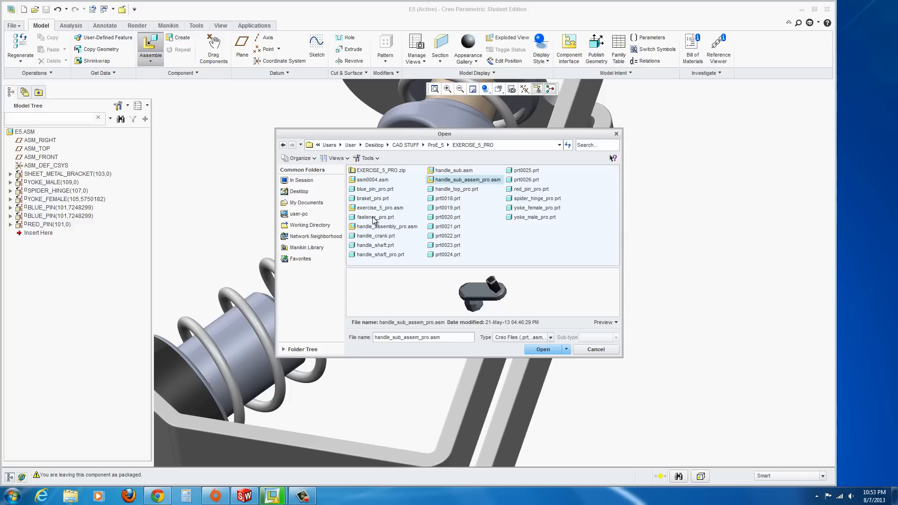
click(376, 217)
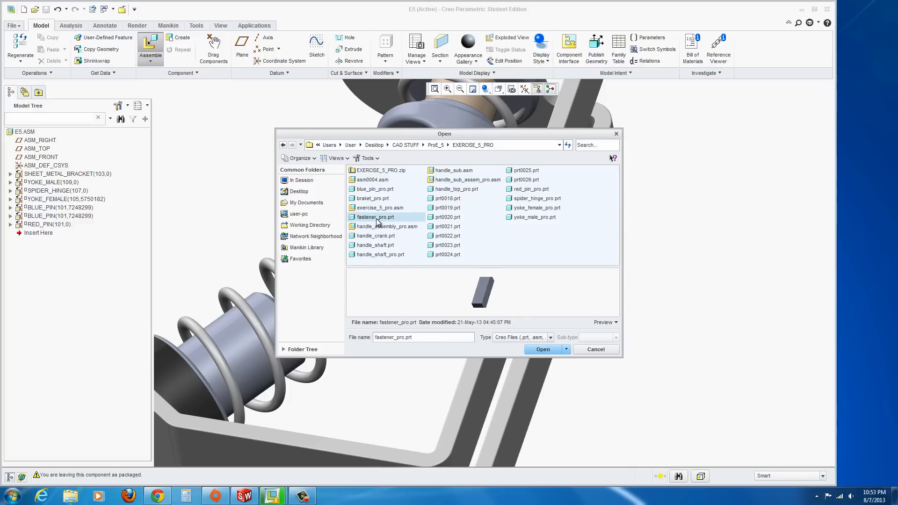
click(543, 349)
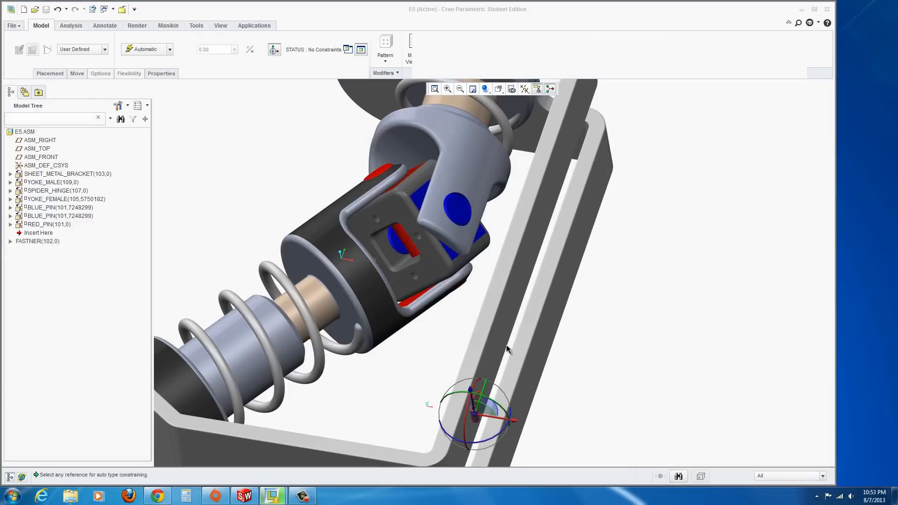
Constrain the fastener's face coincident with the spider hinge's flat square face
scroll(477, 421, up, 2)
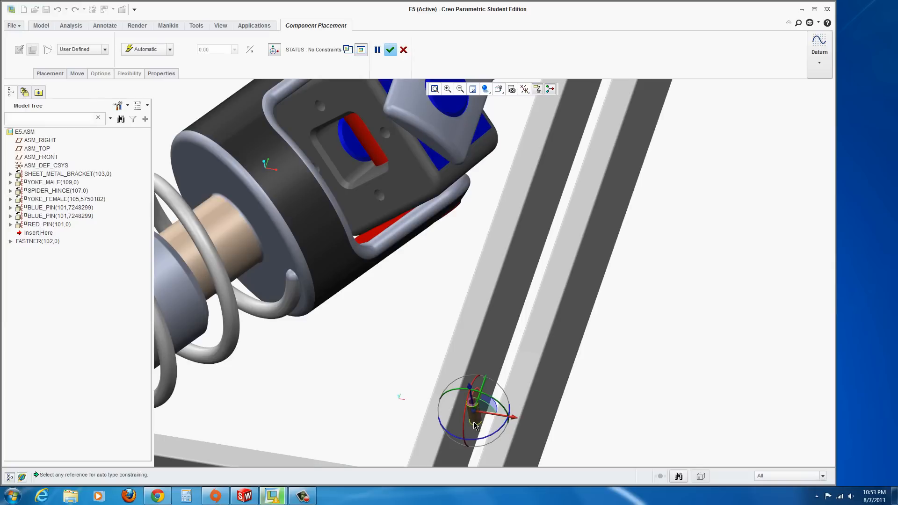
click(475, 426)
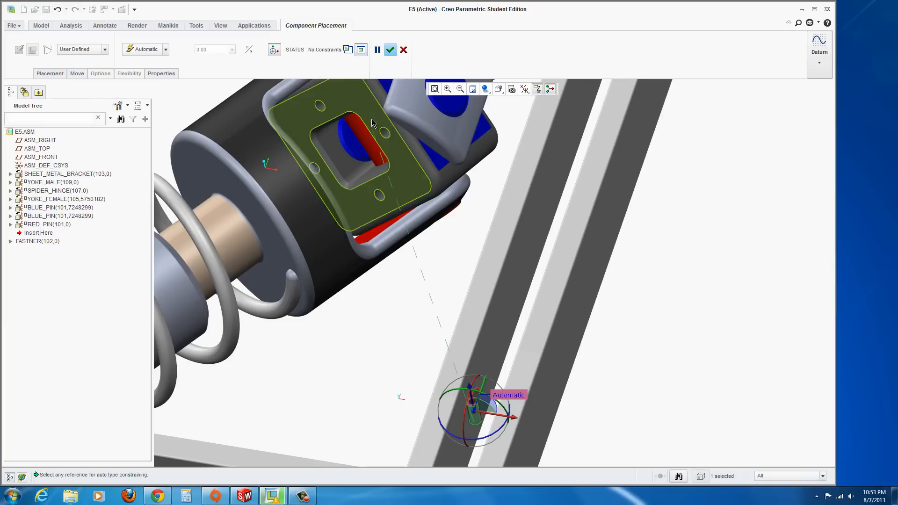
click(383, 134)
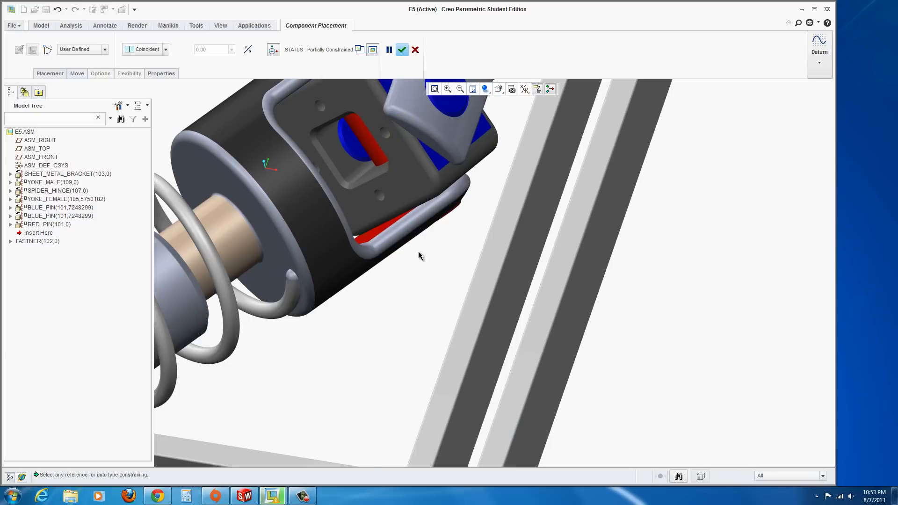
Constrain the fastener's end face coincident with the spider hinge's face and accept the placement
scroll(433, 279, up, 5)
middle_drag(435, 279, 428, 253)
scroll(253, 304, down, 4)
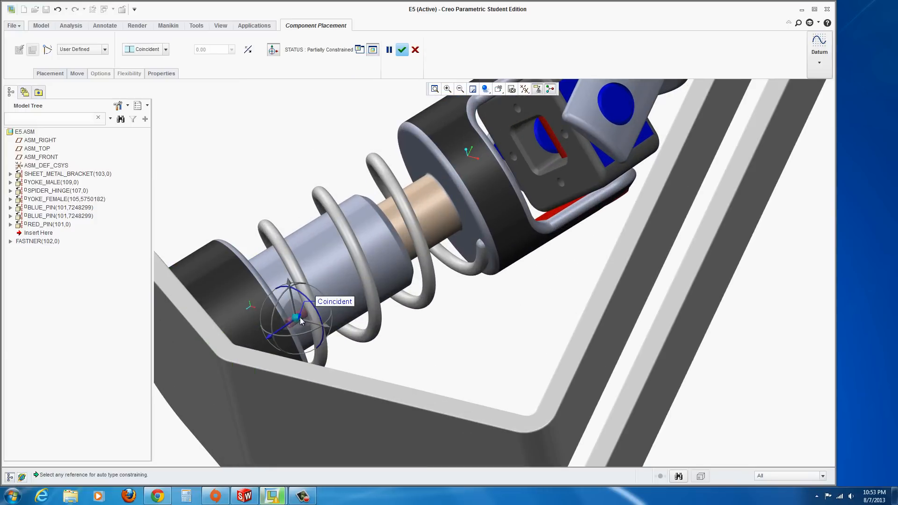
middle_drag(292, 329, 306, 320)
scroll(366, 302, down, 8)
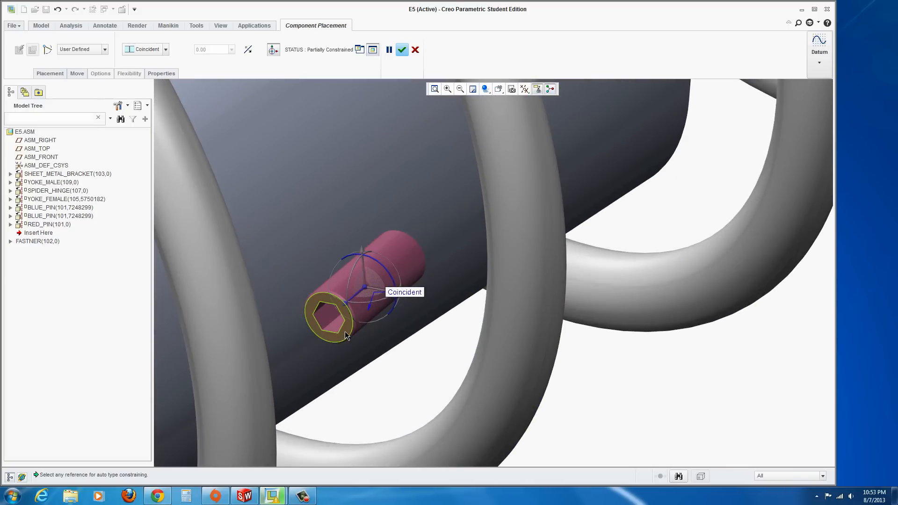
click(346, 336)
scroll(433, 379, up, 8)
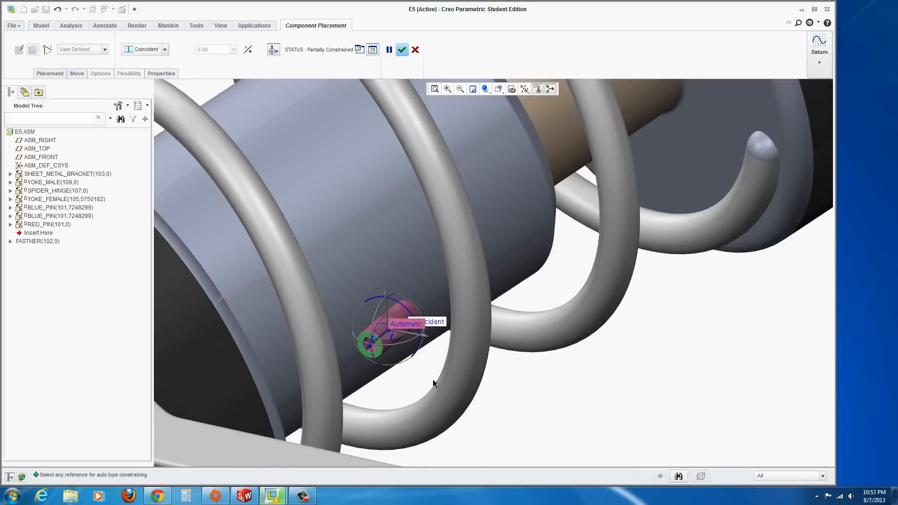
scroll(566, 343, up, 2)
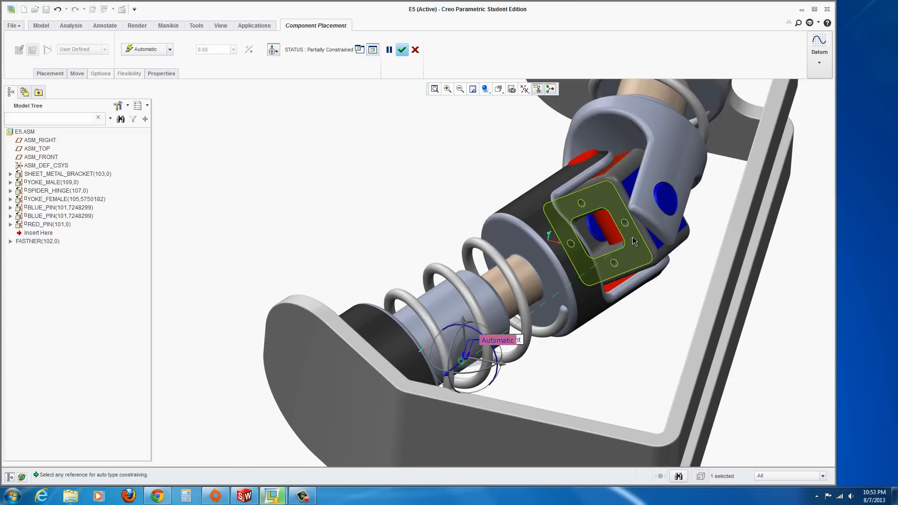
click(634, 242)
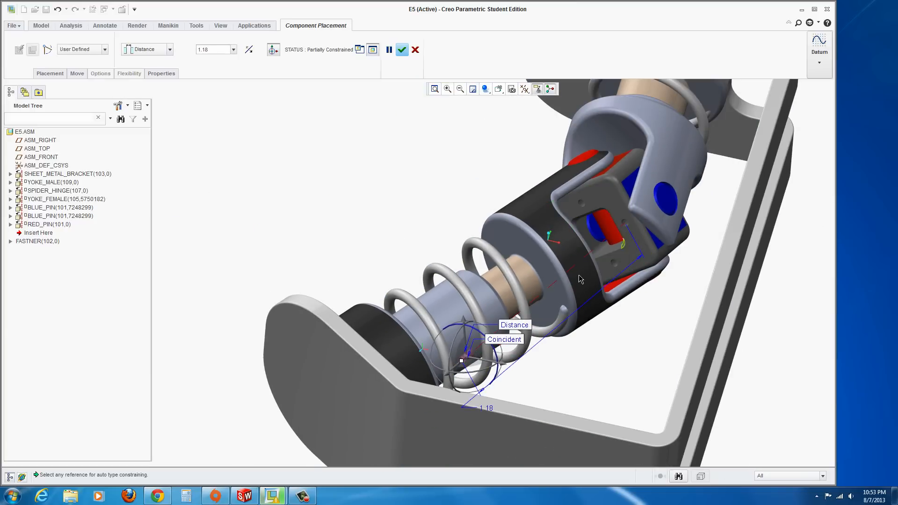
click(170, 49)
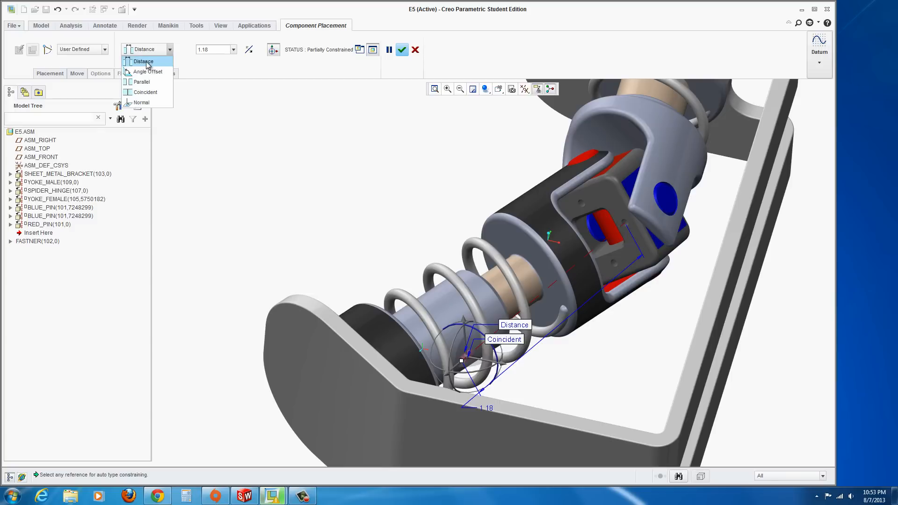
click(144, 92)
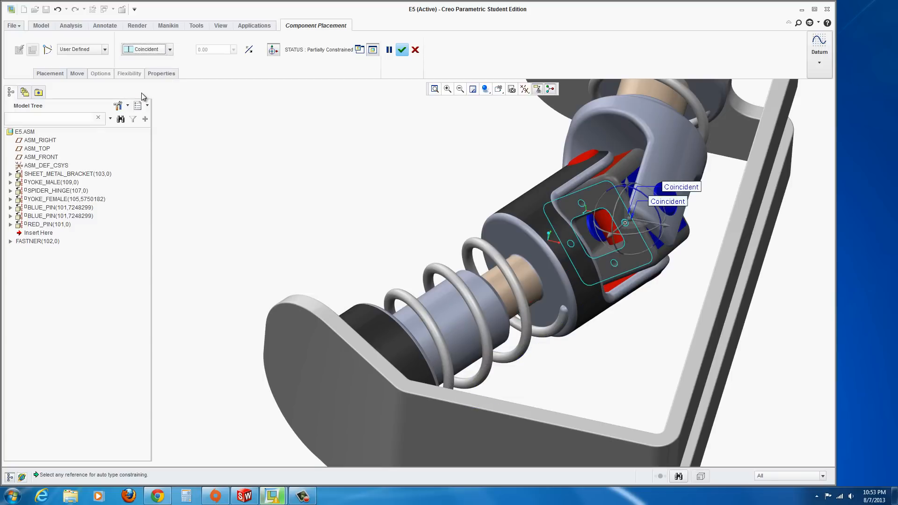
click(403, 50)
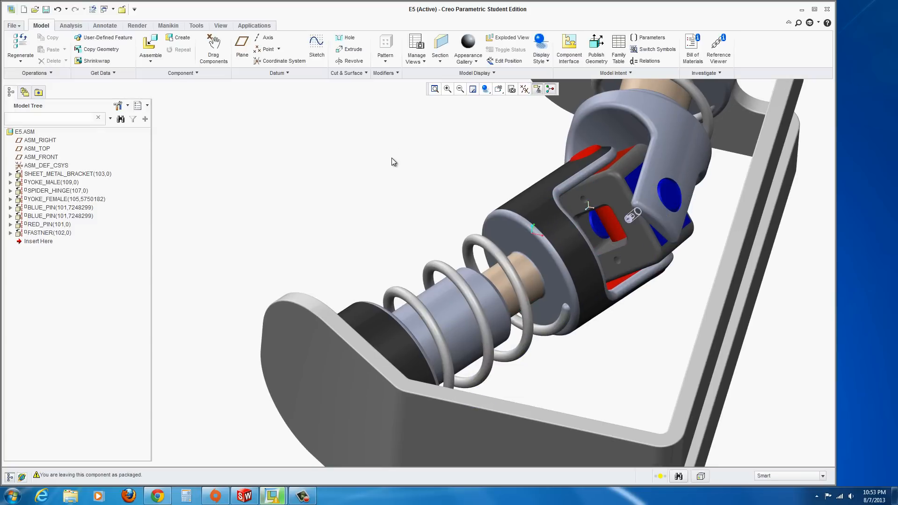
scroll(645, 208, up, 8)
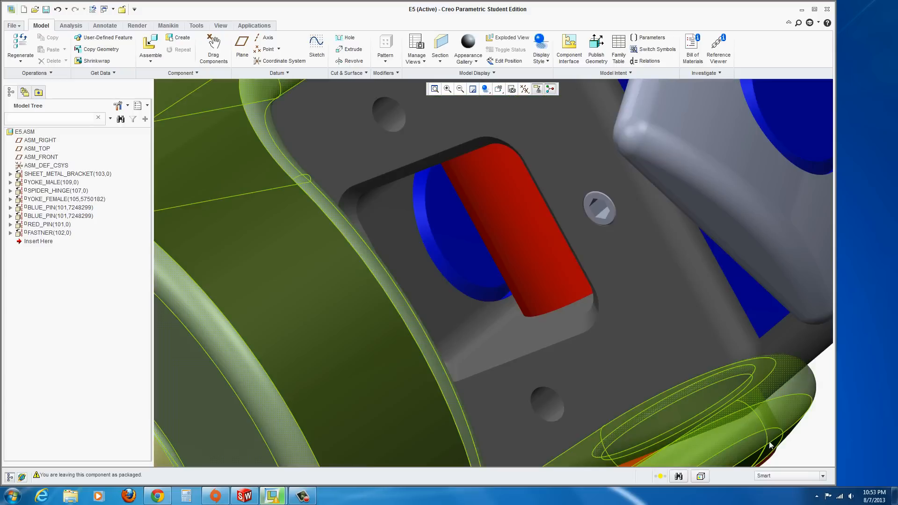
Assemble handle_sub.asm into the E5 assembly
scroll(801, 449, down, 5)
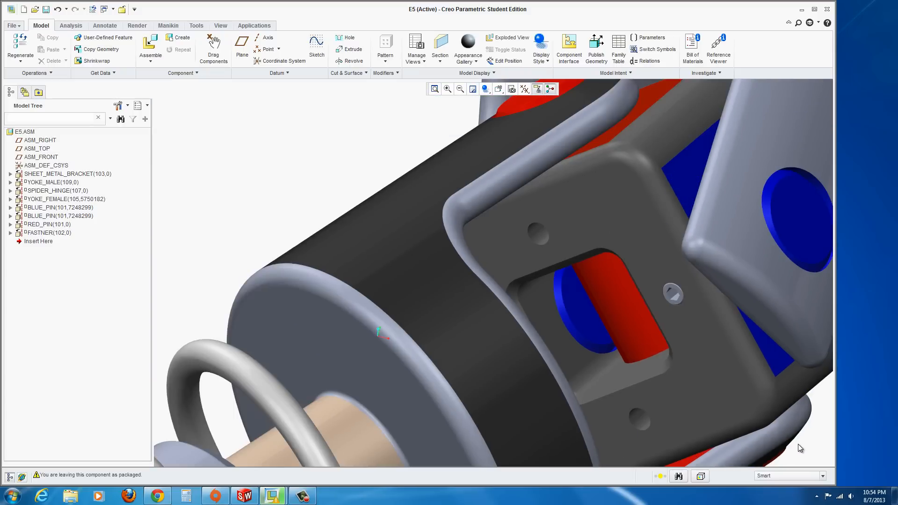
scroll(328, 135, down, 5)
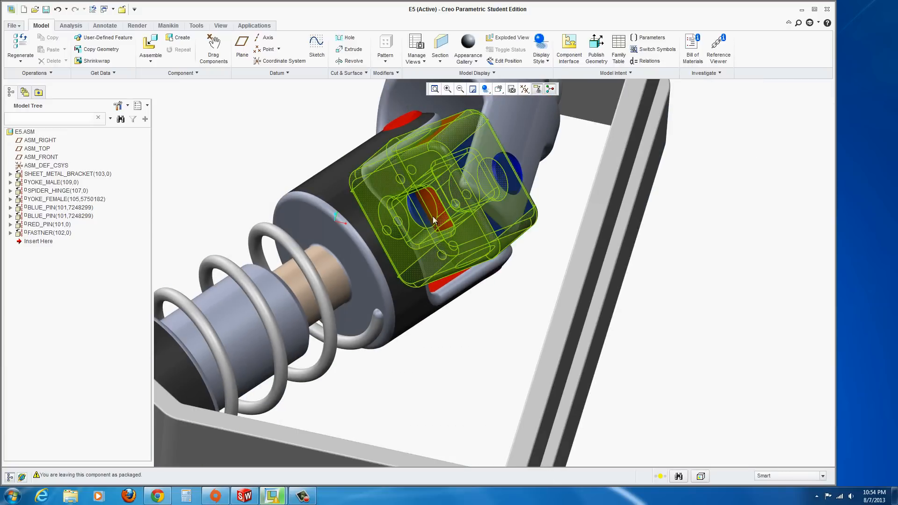
scroll(229, 198, down, 2)
mouse_move(376, 309)
middle_down()
mouse_move(363, 321)
mouse_move(395, 327)
middle_up()
scroll(395, 330, down, 8)
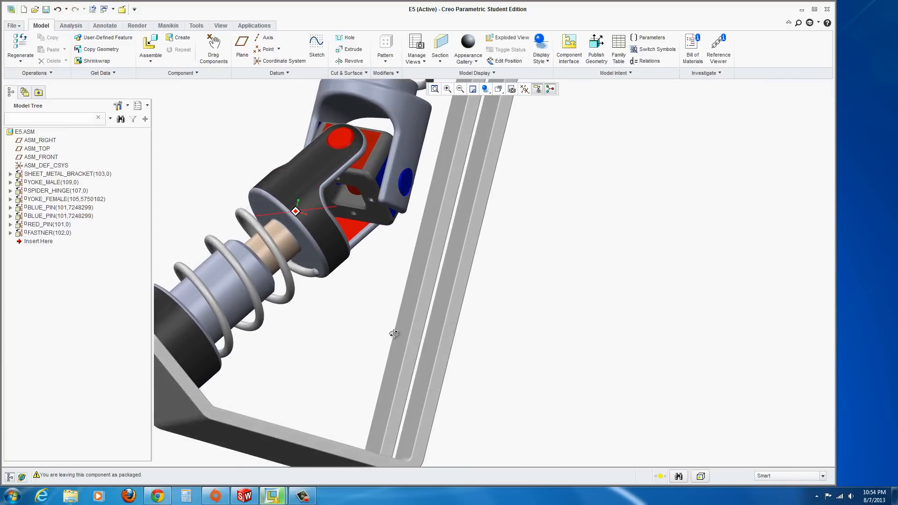
middle_drag(299, 240, 297, 248)
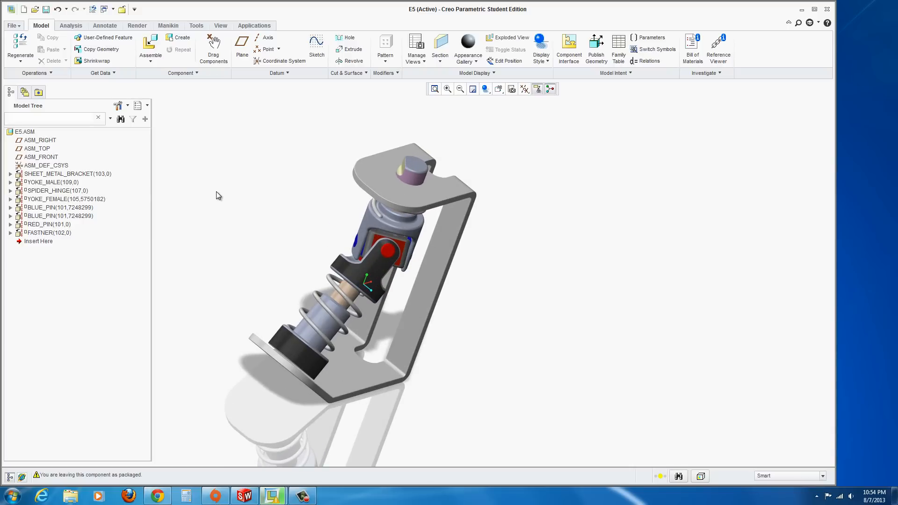
click(152, 45)
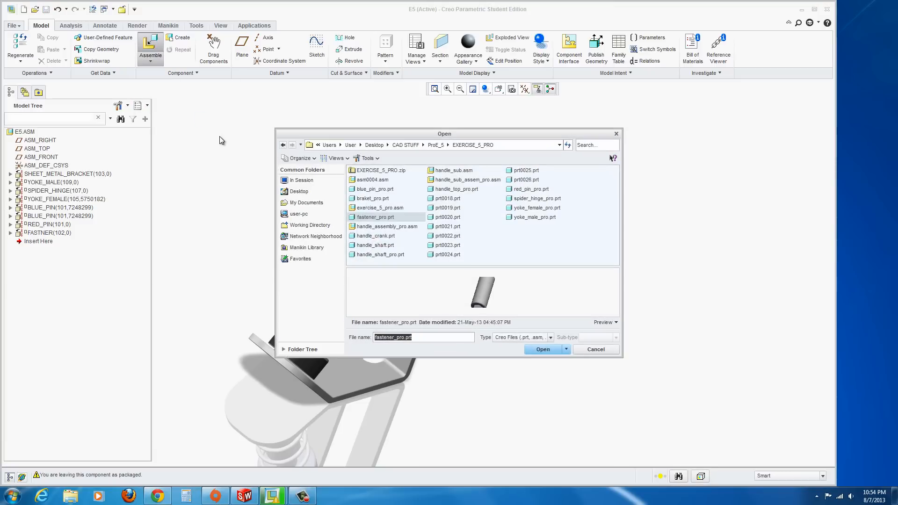
click(442, 171)
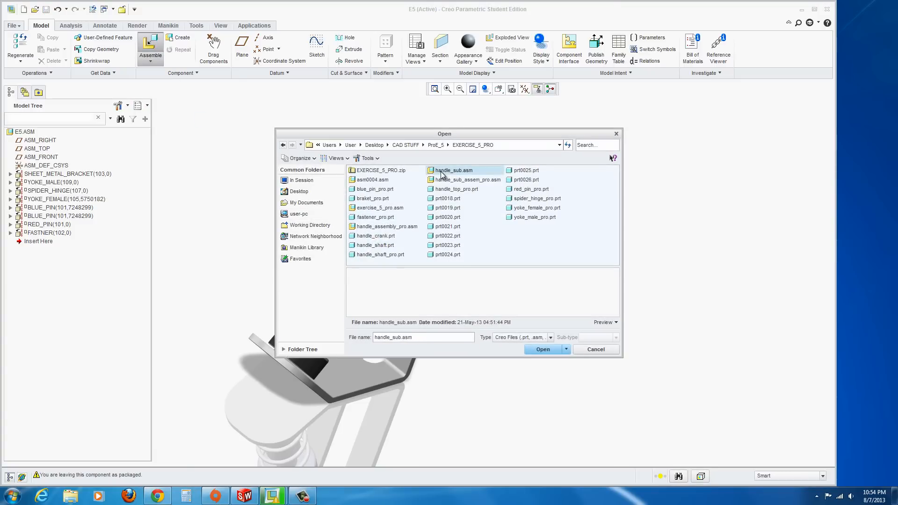
click(445, 181)
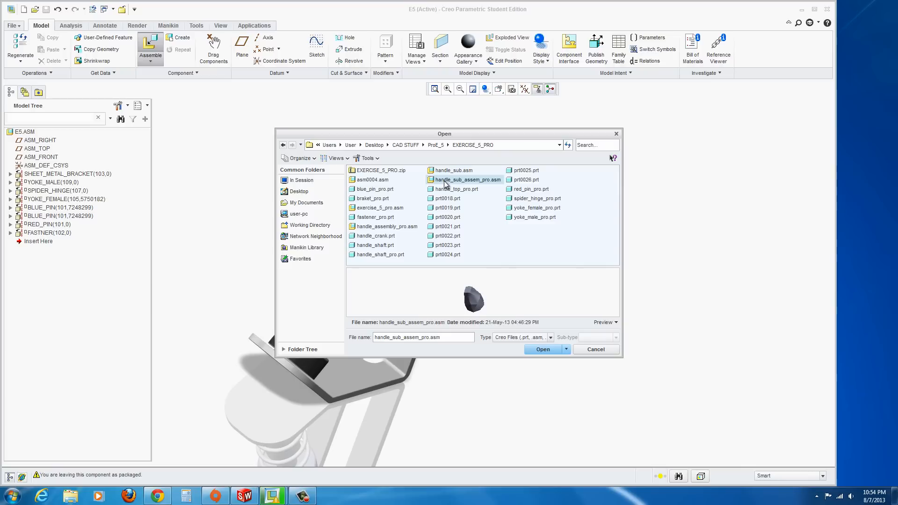
click(441, 172)
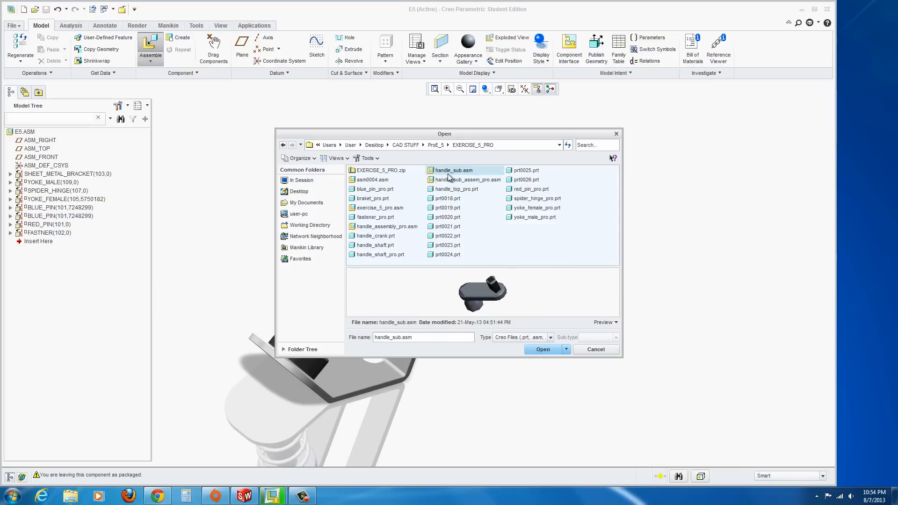
click(541, 348)
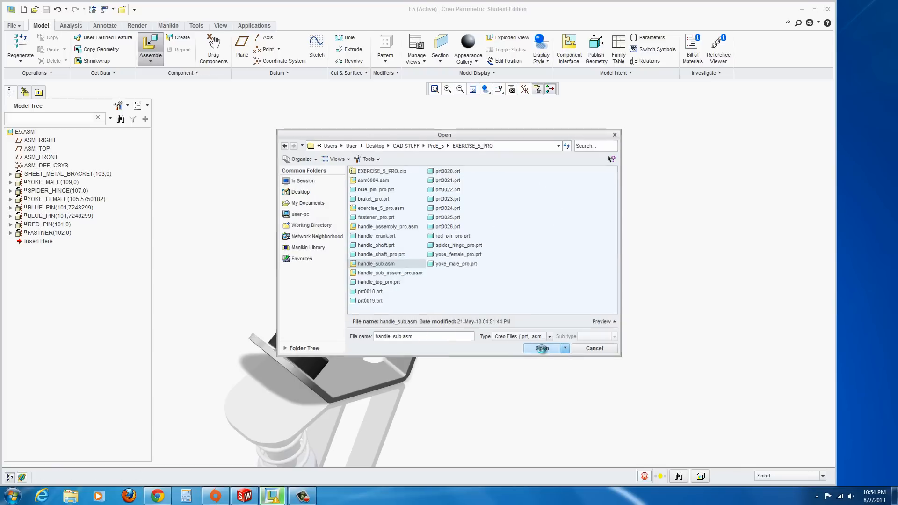
Constrain the handle's hub coincident with the pin on the bracket's top flange
middle_drag(434, 366, 481, 364)
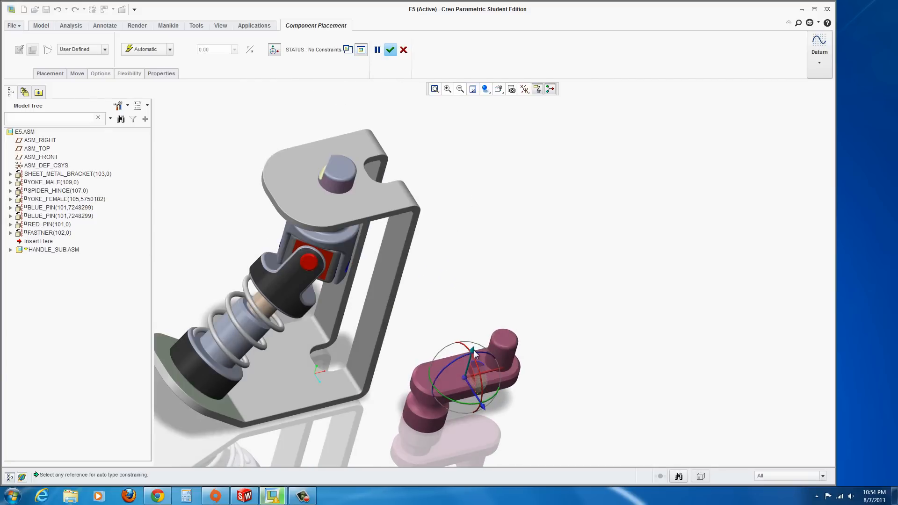
drag(472, 352, 537, 146)
scroll(482, 316, up, 3)
middle_drag(480, 306, 500, 283)
scroll(500, 284, down, 2)
scroll(490, 283, down, 2)
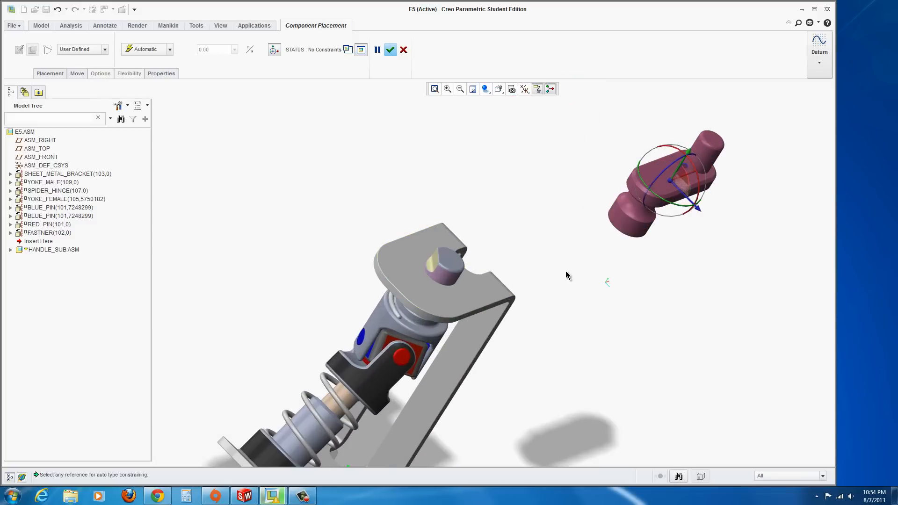
scroll(570, 271, up, 1)
scroll(622, 245, down, 2)
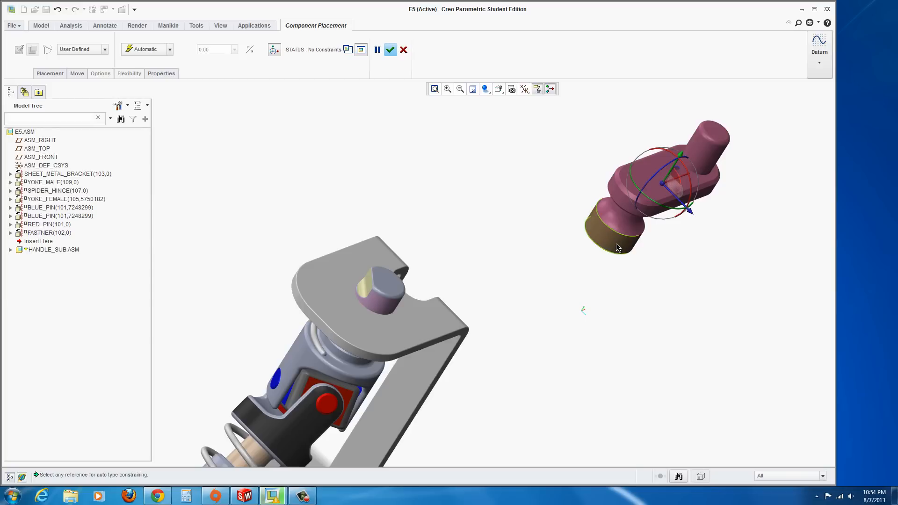
click(617, 248)
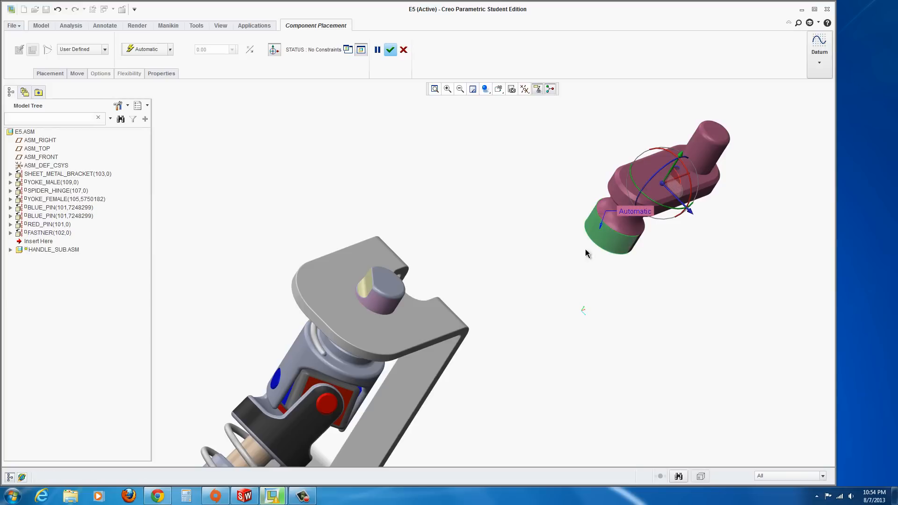
click(378, 307)
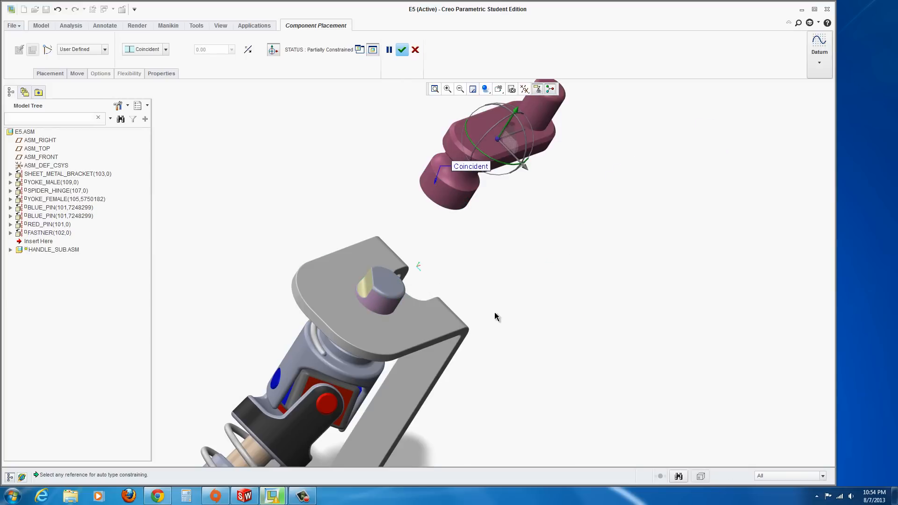
Constrain the hub's inner end face to the bracket pin's top face, setting the constraint type to Parallel
middle_drag(496, 316, 440, 179)
scroll(476, 235, up, 2)
scroll(531, 256, up, 2)
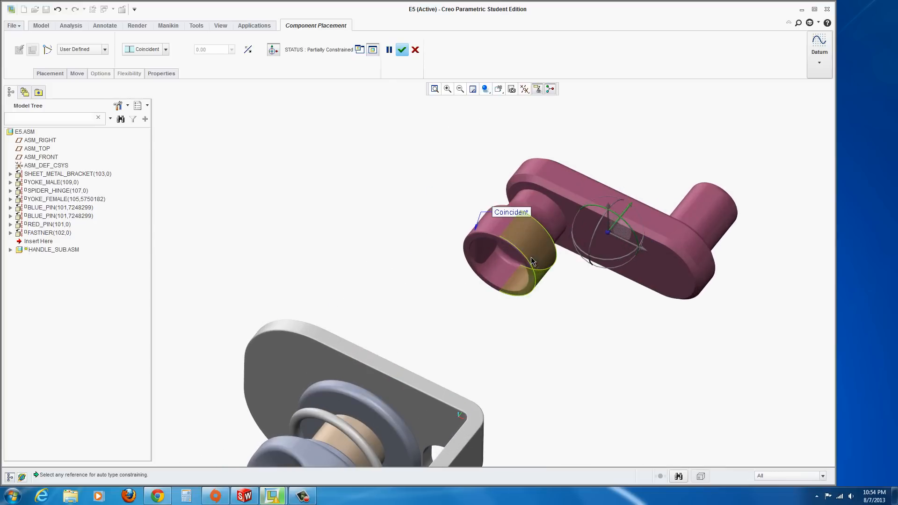
scroll(532, 256, up, 2)
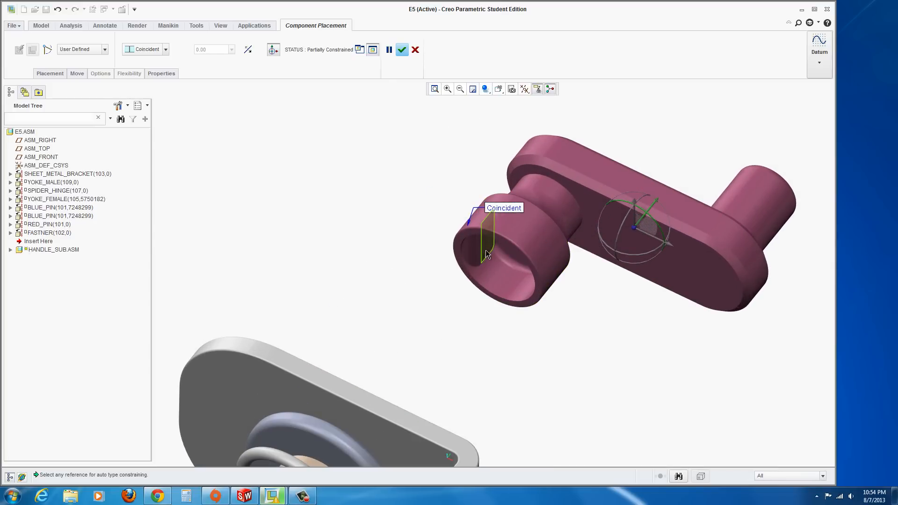
middle_drag(485, 251, 506, 306)
click(564, 309)
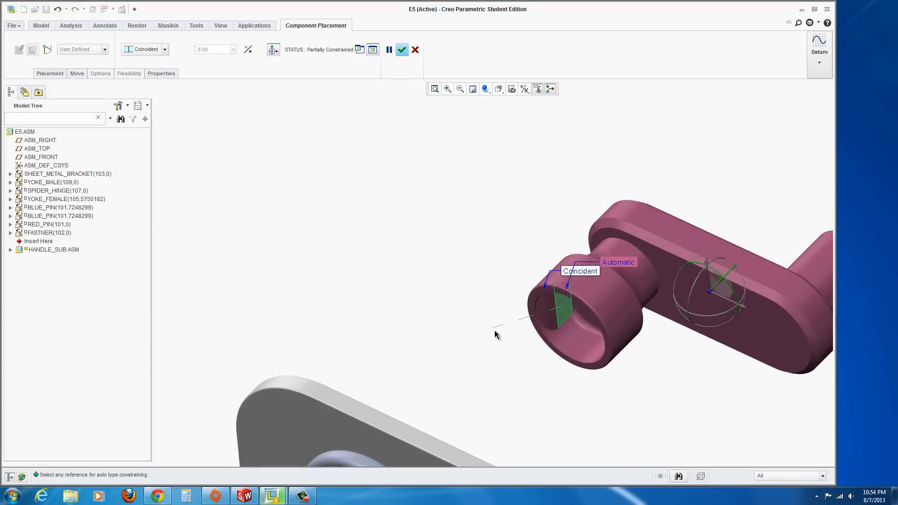
scroll(491, 338, down, 4)
middle_drag(486, 345, 542, 444)
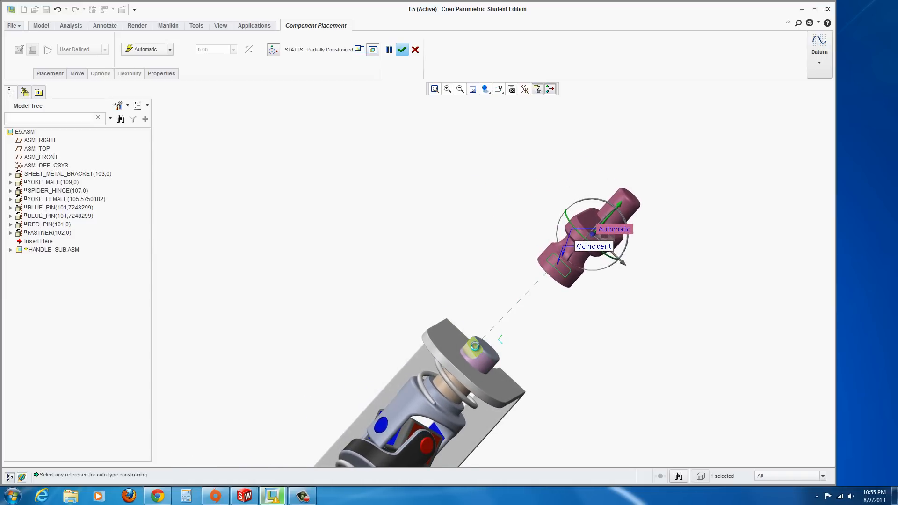
click(475, 346)
middle_drag(620, 299, 603, 281)
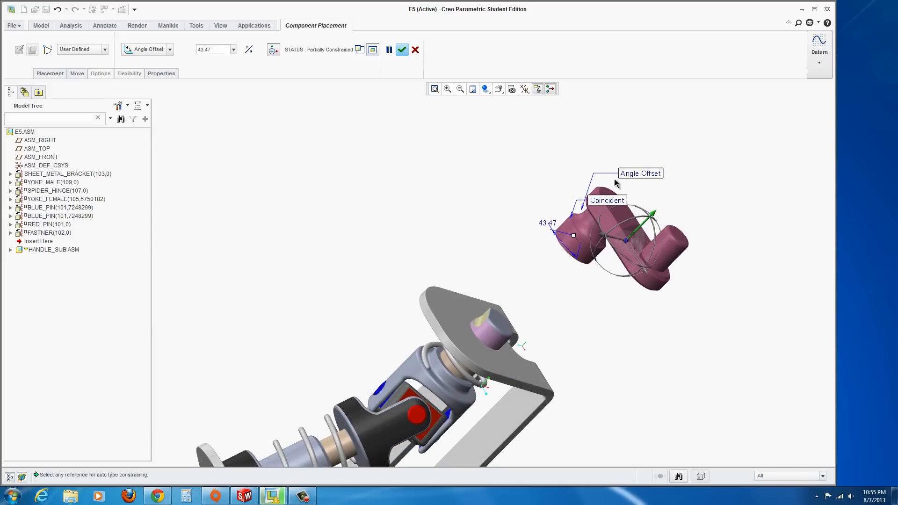
click(170, 51)
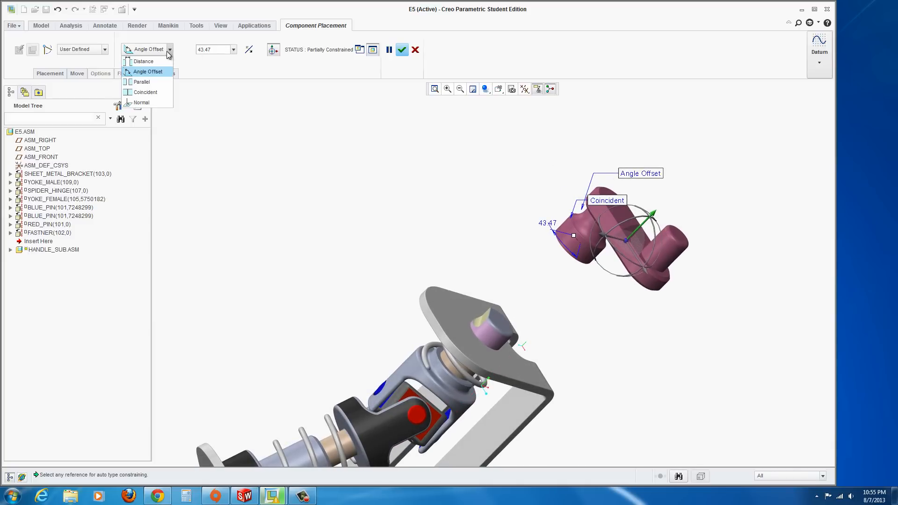
click(143, 83)
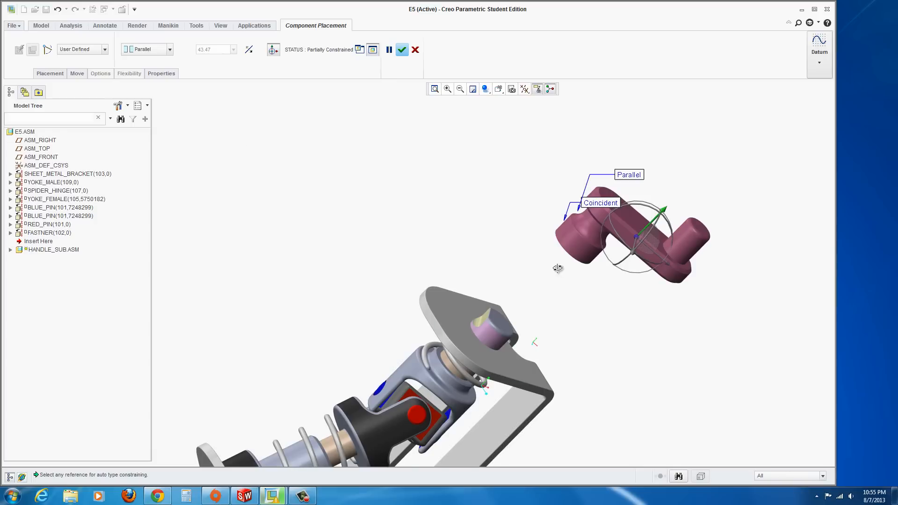
Constrain the hub's ring end face to the bracket's top flange at a distance of 0.0393 and accept the placement
mouse_move(557, 267)
middle_down()
mouse_move(563, 242)
mouse_move(556, 254)
middle_up()
scroll(556, 254, down, 4)
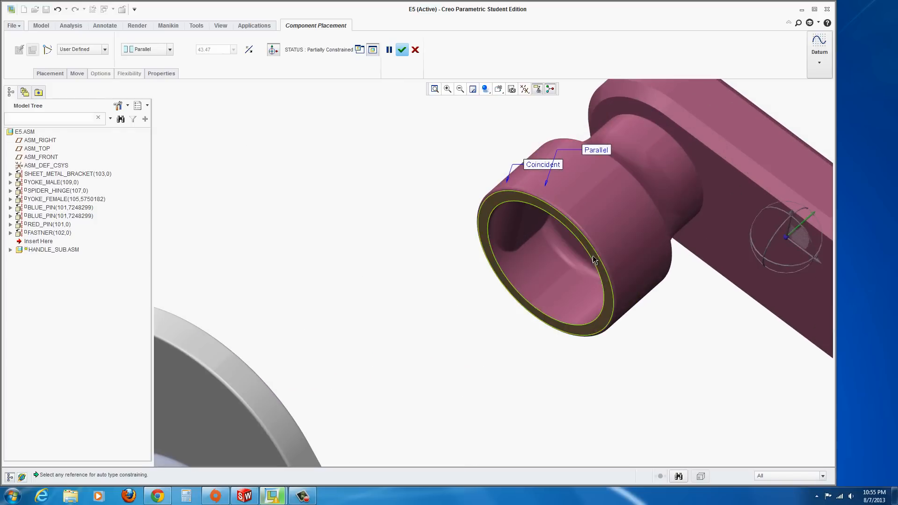
click(596, 262)
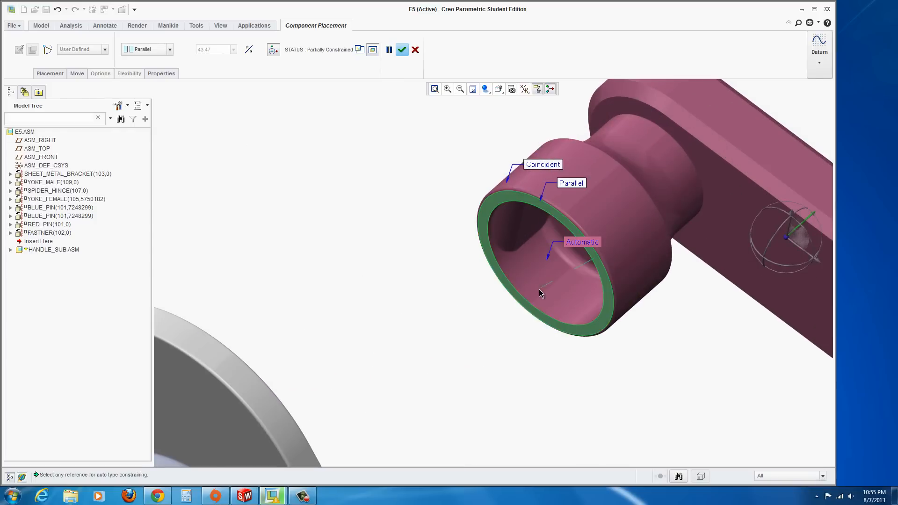
scroll(539, 289, up, 5)
middle_drag(512, 304, 453, 330)
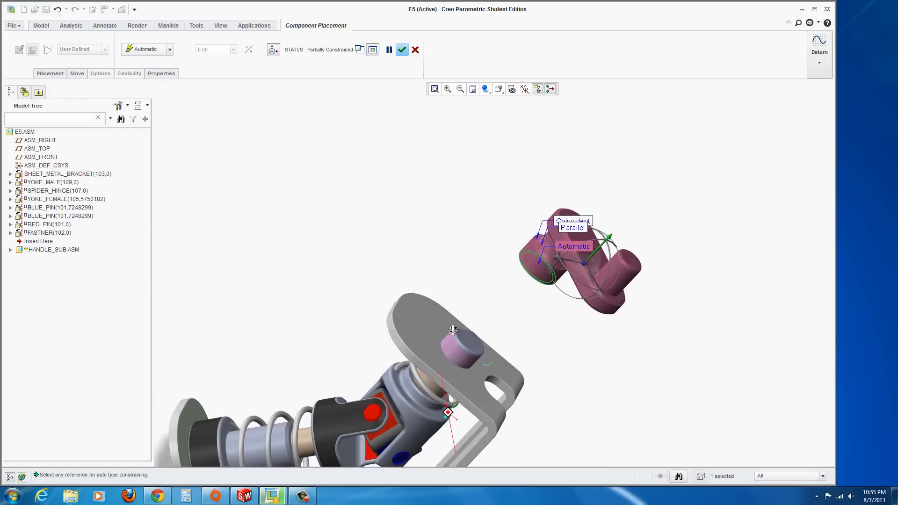
click(421, 344)
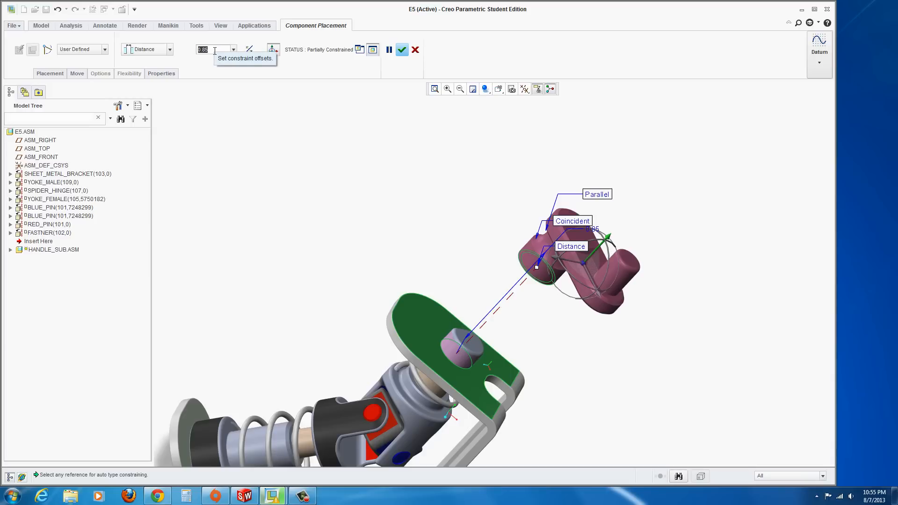
key(BackSpace)
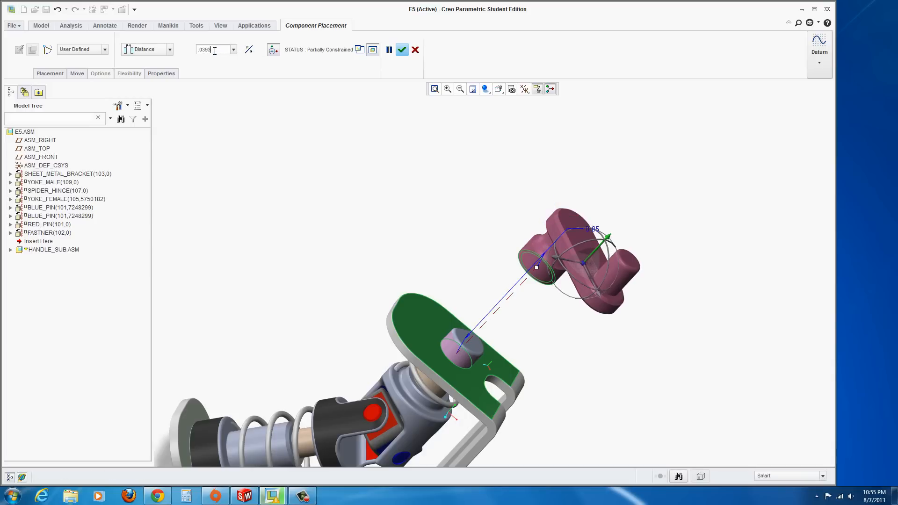
key(Return)
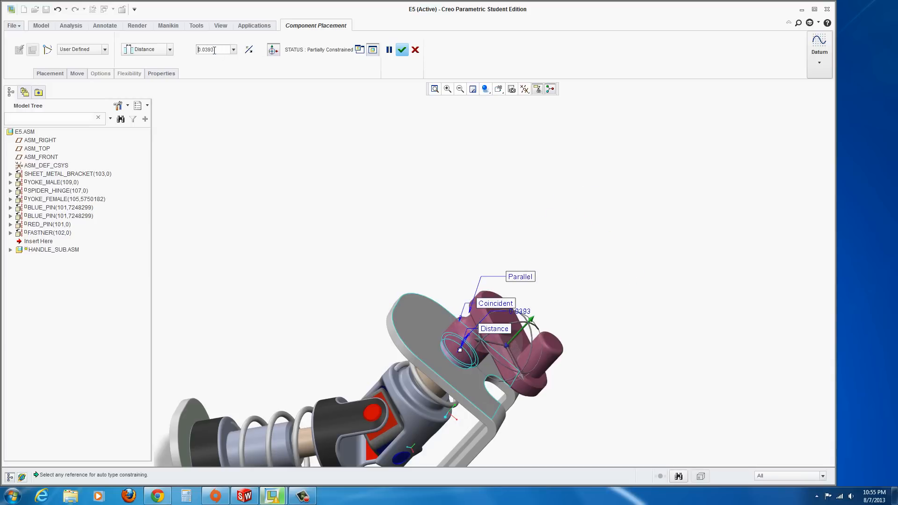
click(402, 49)
Rotate the handle sub-assembly by dragging its knob with Drag Components
scroll(386, 259, up, 2)
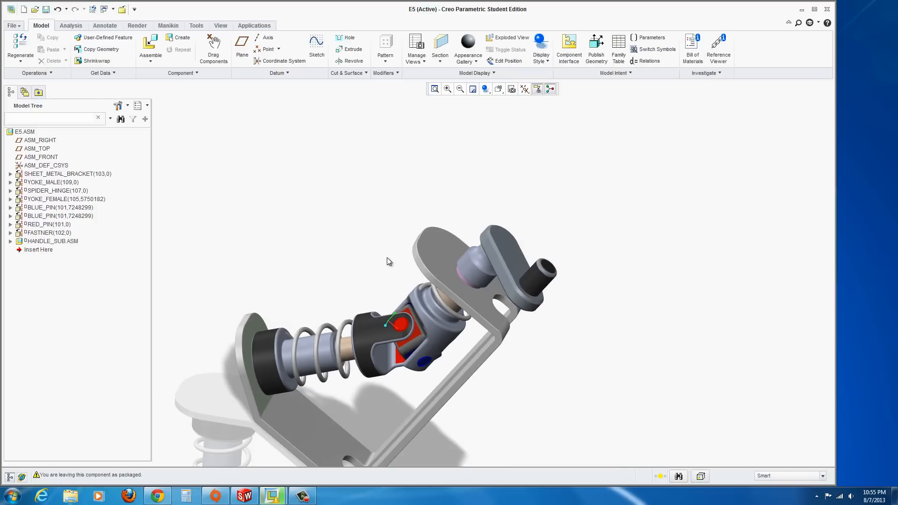
mouse_move(388, 321)
middle_down()
mouse_move(414, 291)
mouse_move(414, 235)
mouse_move(443, 280)
mouse_move(405, 253)
middle_up()
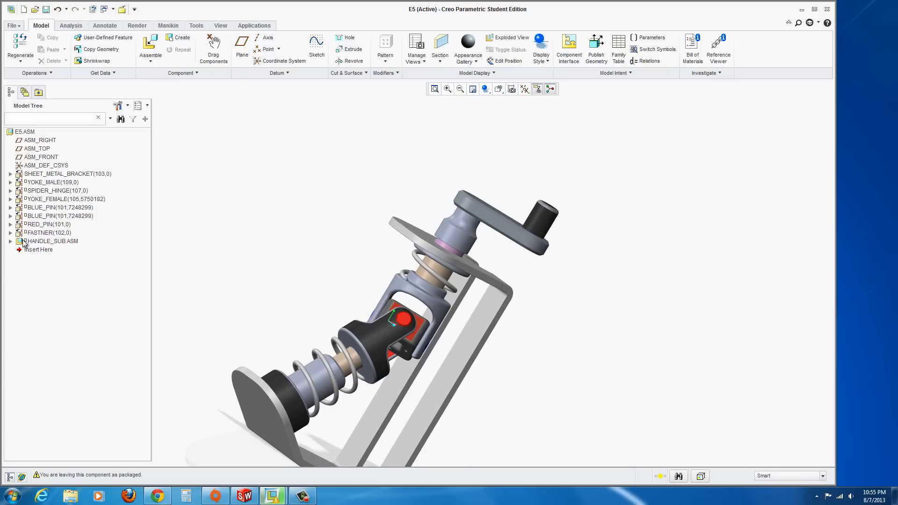
mouse_move(275, 285)
middle_down()
mouse_move(271, 304)
mouse_move(238, 297)
mouse_move(276, 310)
middle_up()
scroll(276, 311, down, 3)
mouse_move(239, 336)
middle_down()
mouse_move(316, 281)
mouse_move(321, 297)
mouse_move(309, 273)
middle_up()
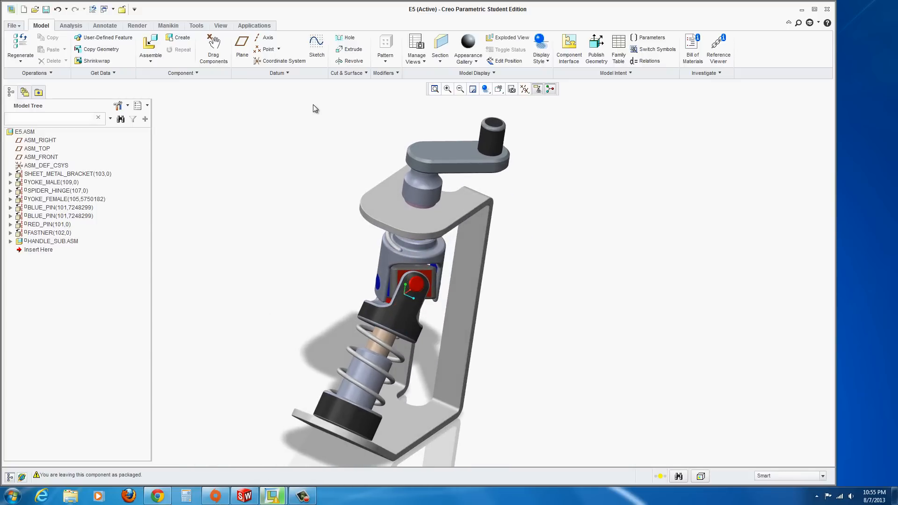
click(214, 45)
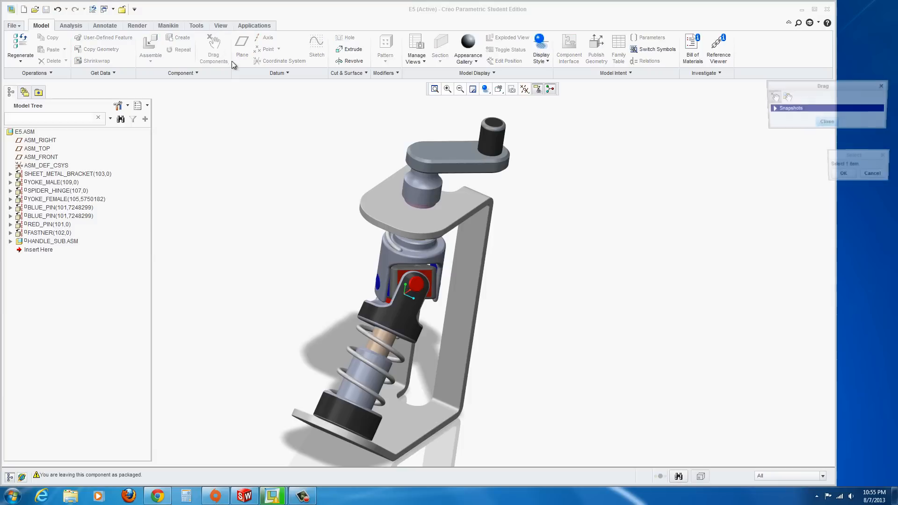
click(496, 133)
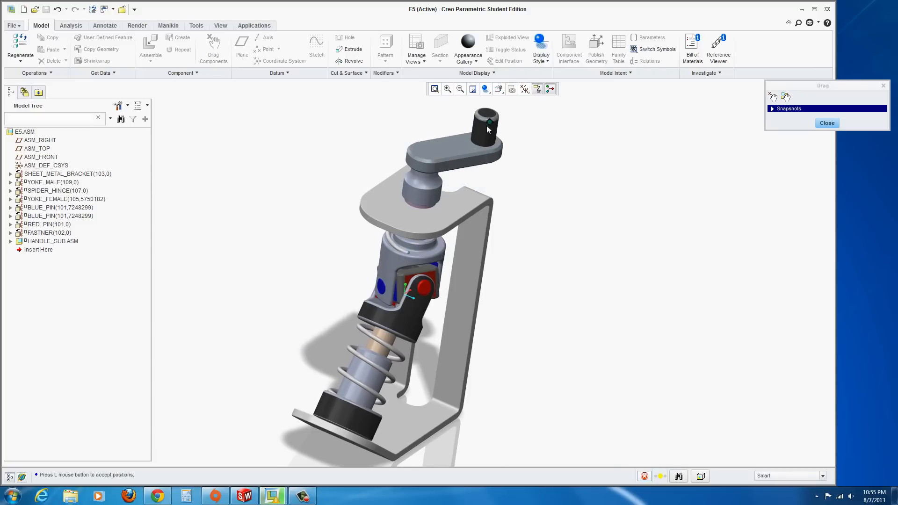
click(488, 129)
middle_click(531, 153)
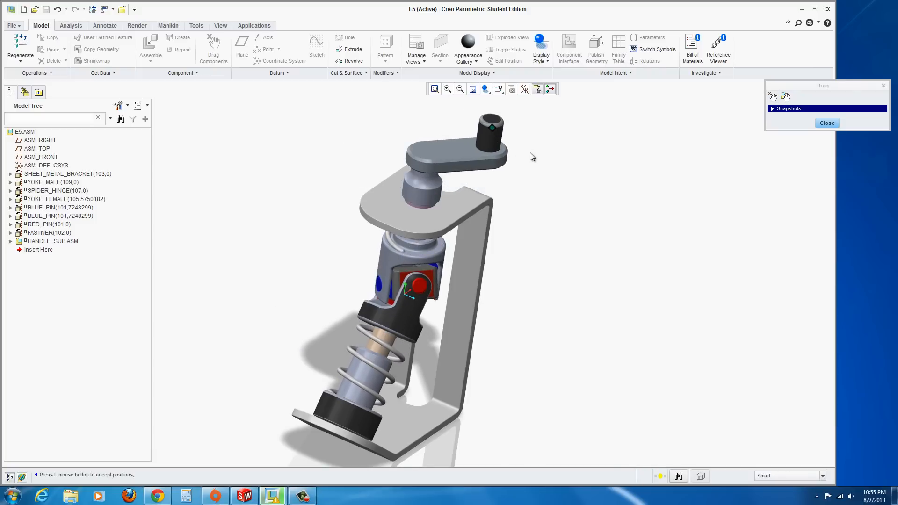
Switch the display style to shaded with edges and close the Drag dialog
click(486, 88)
click(488, 104)
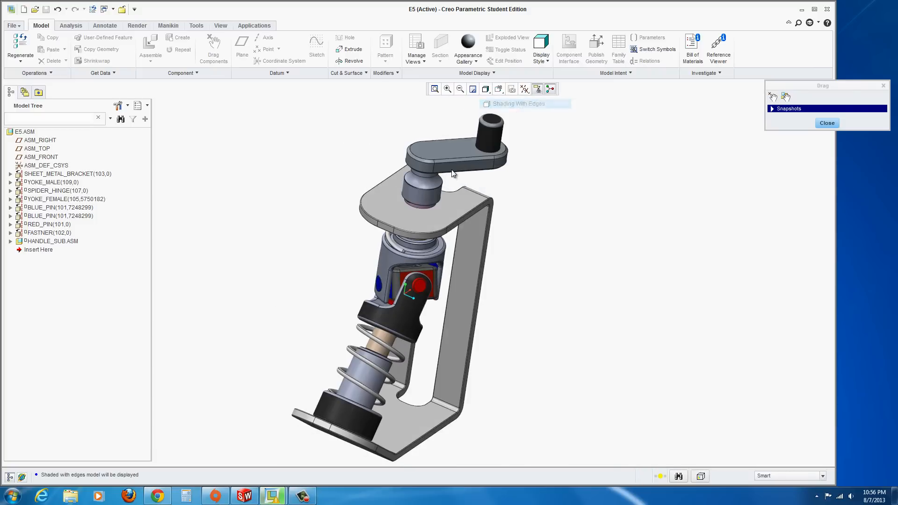
click(495, 131)
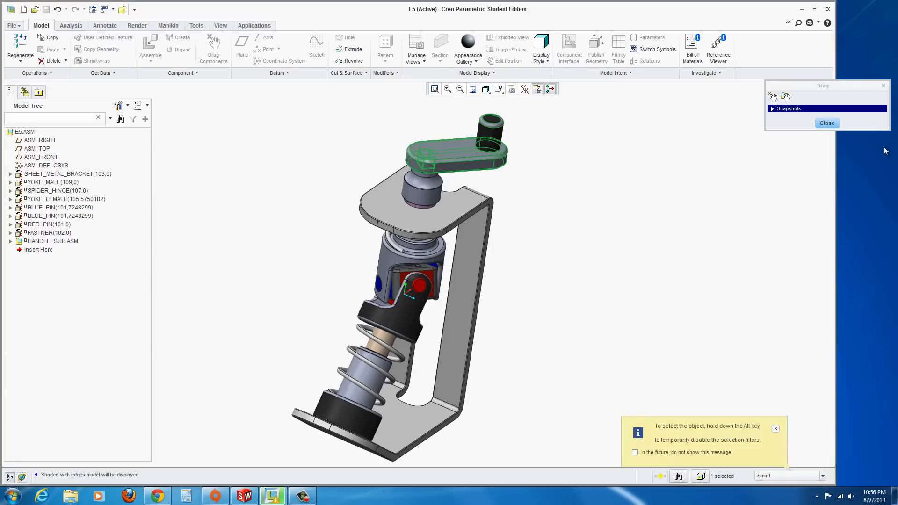
click(826, 123)
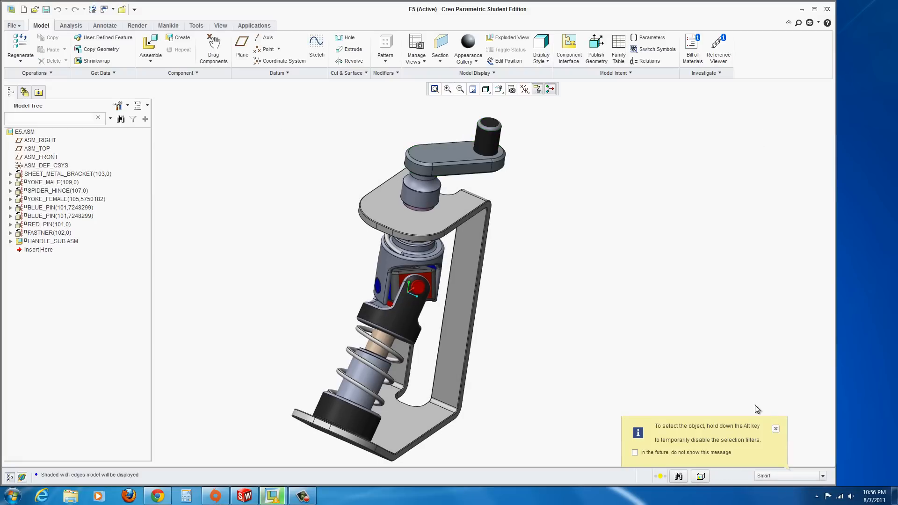
click(776, 430)
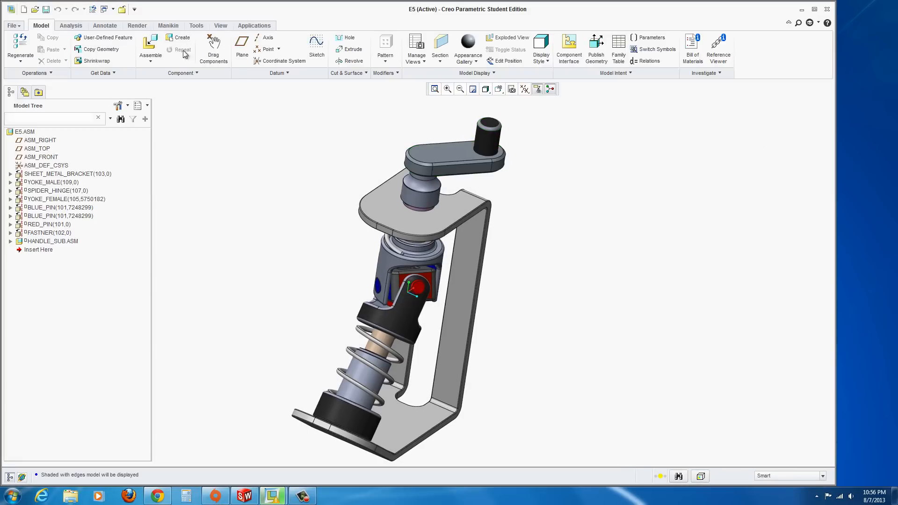
Drag the handle again with Drag Components and close the dialog
click(213, 49)
click(497, 136)
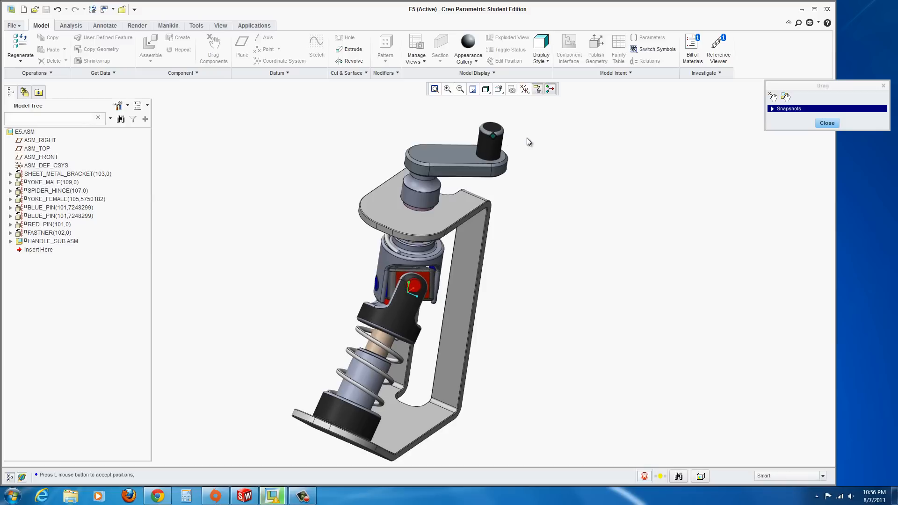
click(824, 124)
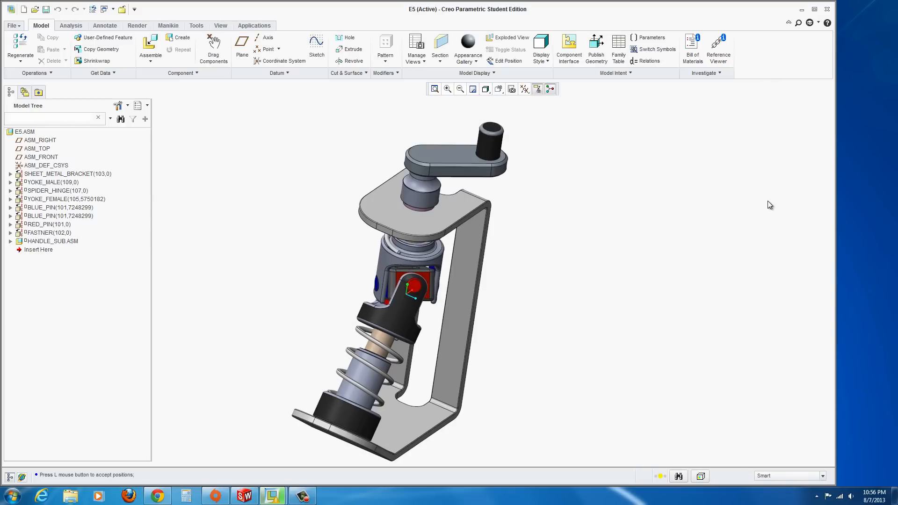
click(303, 500)
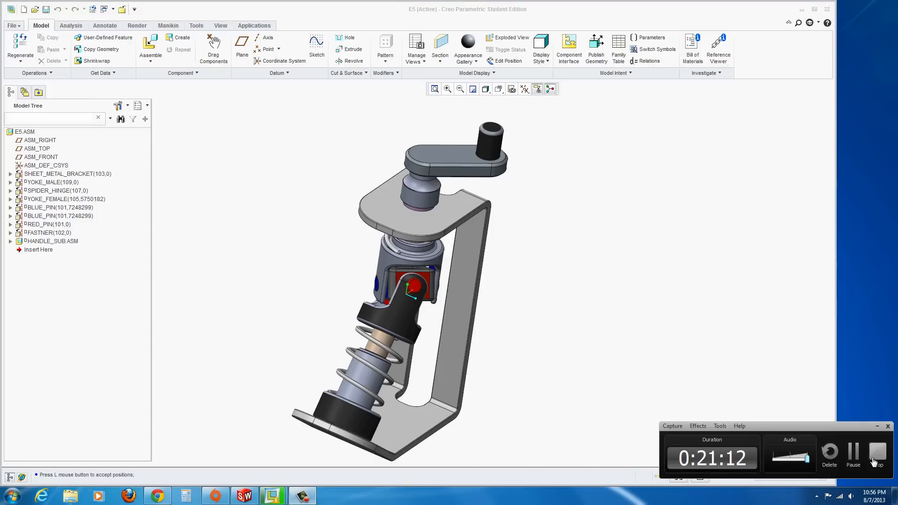